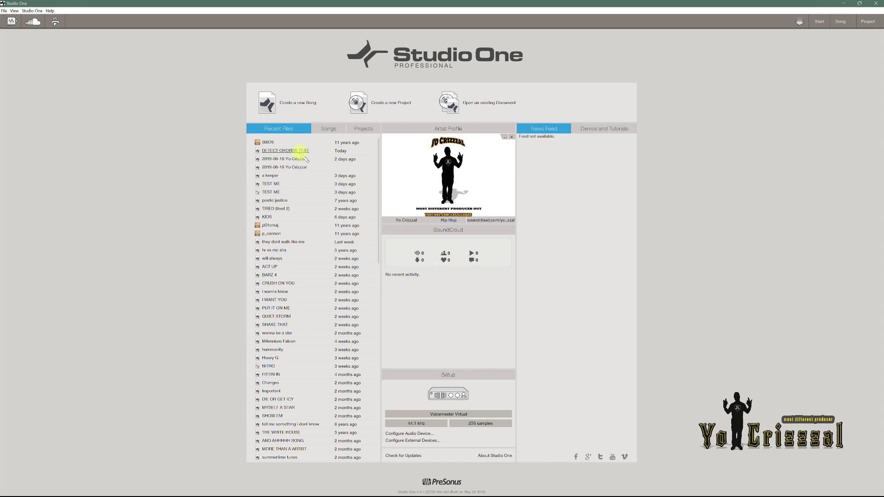
Step: Open the recent song DETECT CHORDS TEST and look through the commands available for the A#1 S audio event
{"action": "left_click", "coordinate": [302, 152]}
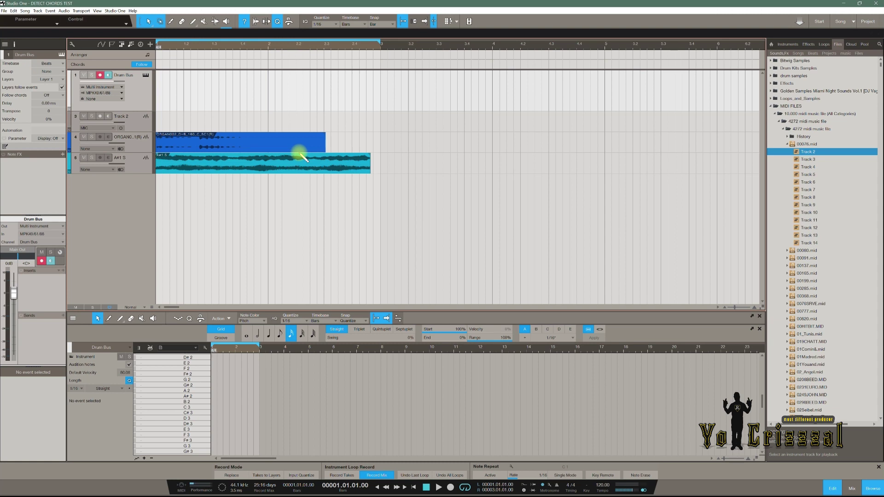
{"action": "left_click", "coordinate": [244, 164]}
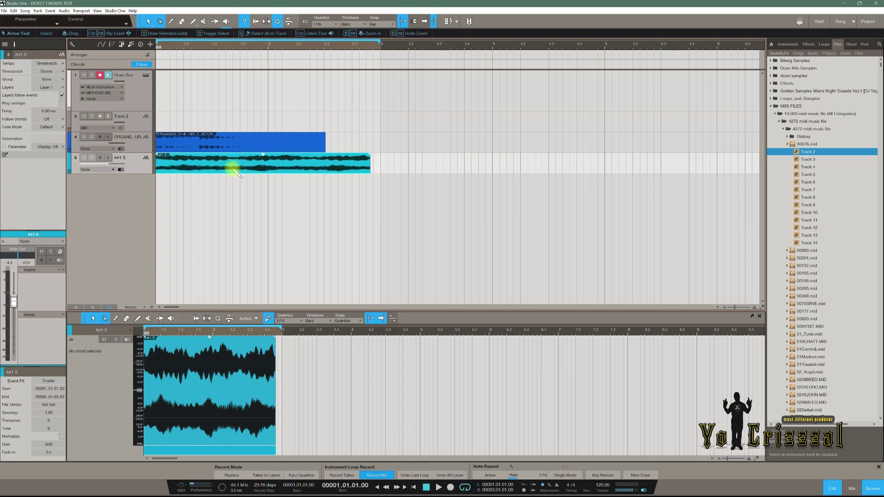
{"action": "right_click", "coordinate": [233, 168]}
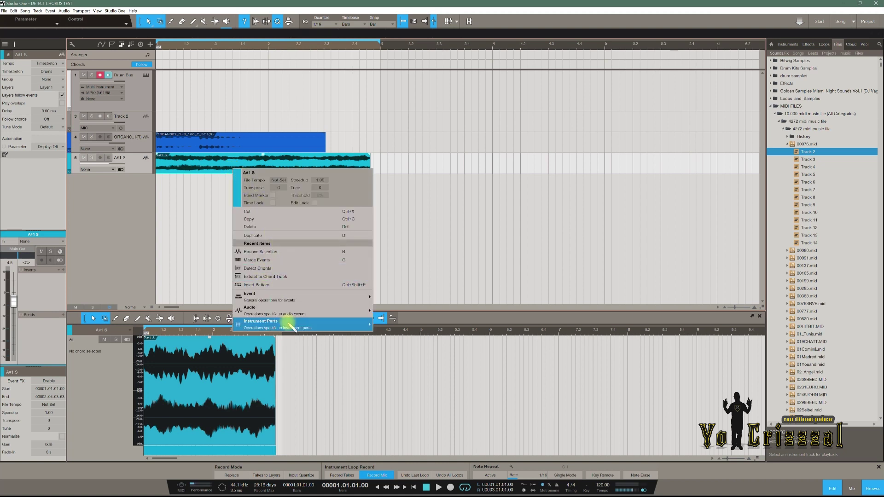
{"action": "mouse_move", "coordinate": [284, 315]}
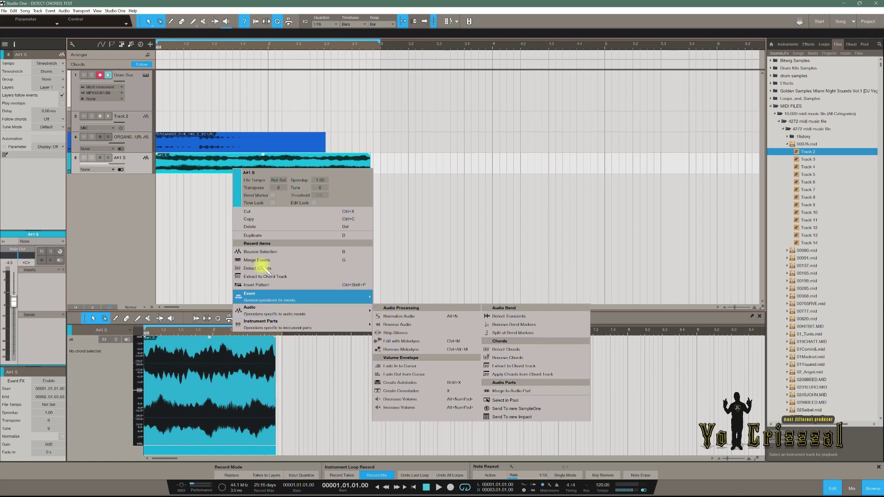
Step: Show the macro toolbar and run Detect Chords on the A#1 S audio event
{"action": "left_click", "coordinate": [287, 22]}
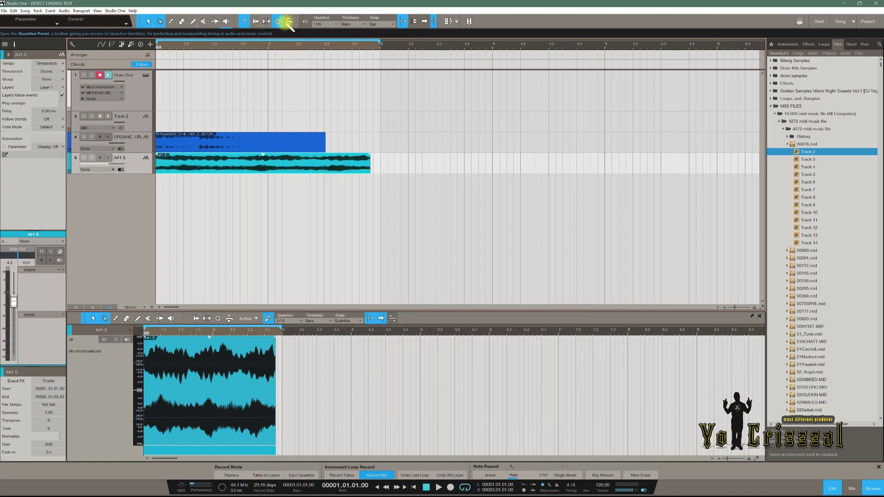
{"action": "left_click", "coordinate": [289, 21]}
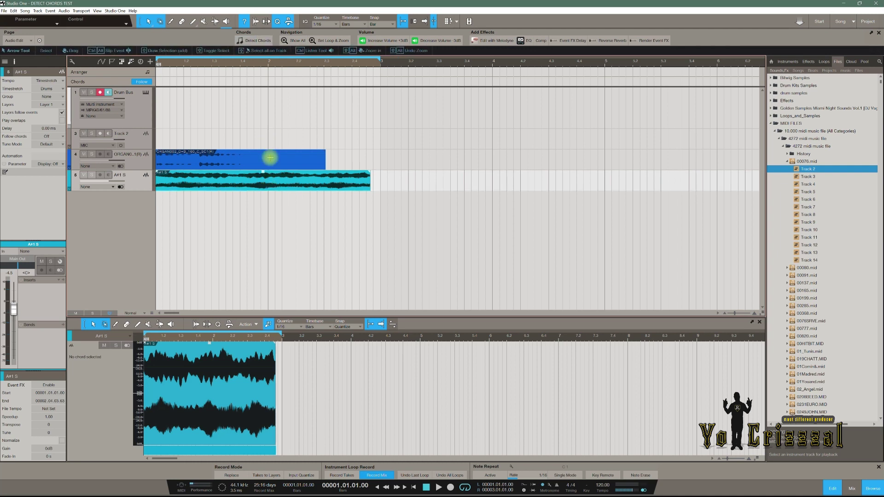
{"action": "left_click", "coordinate": [255, 41]}
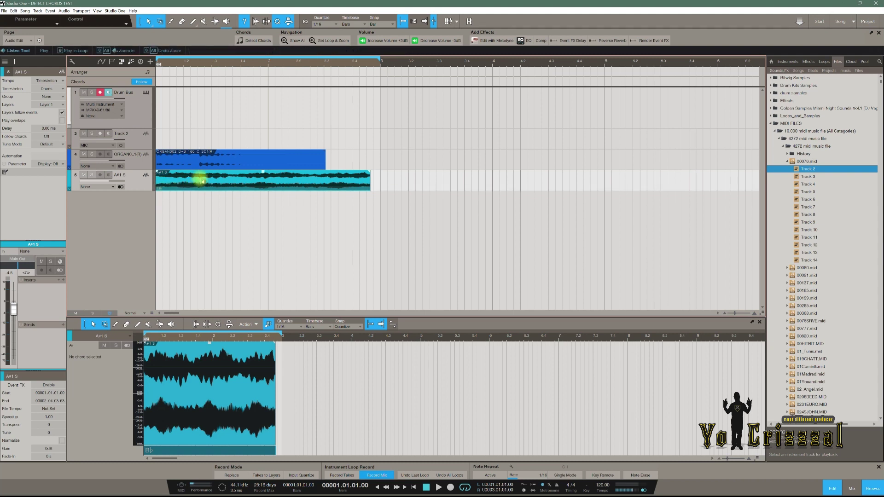
Step: Undo the chord detection, and try extracting the A#1 S event's chords to the chord track before clearing them there
{"action": "key", "text": "ctrl+z"}
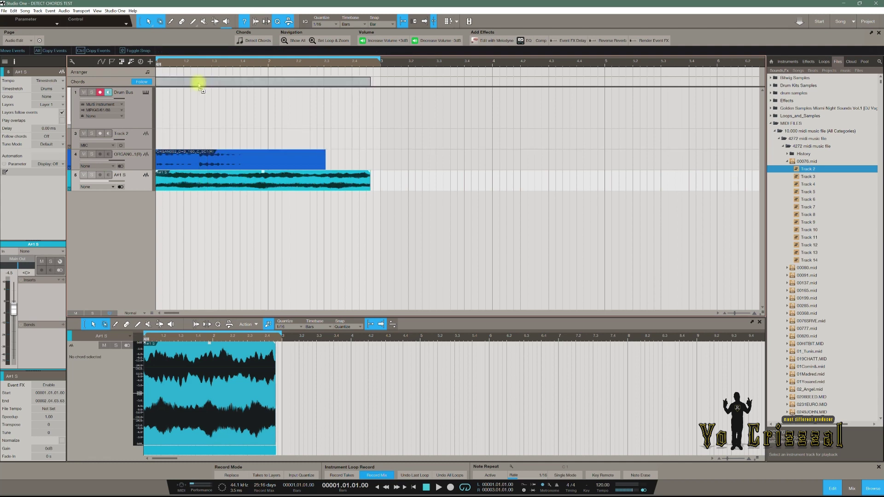
{"action": "key", "text": "ctrl+y"}
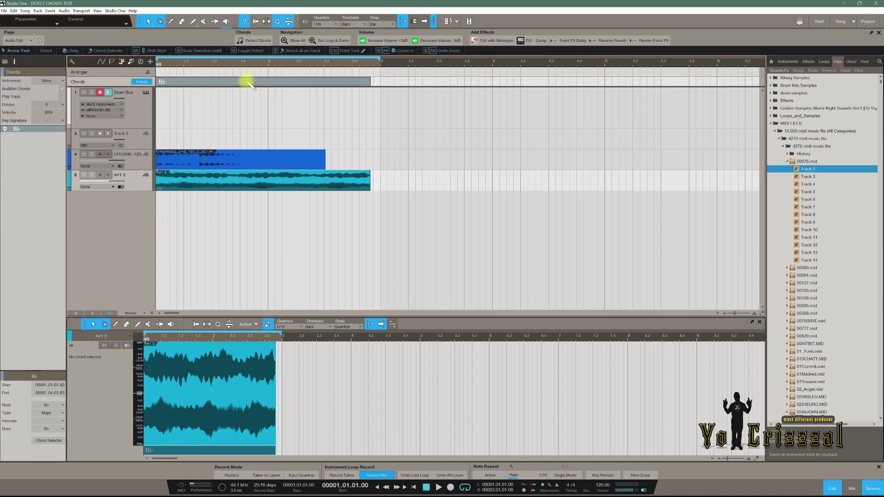
{"action": "key", "text": "Delete"}
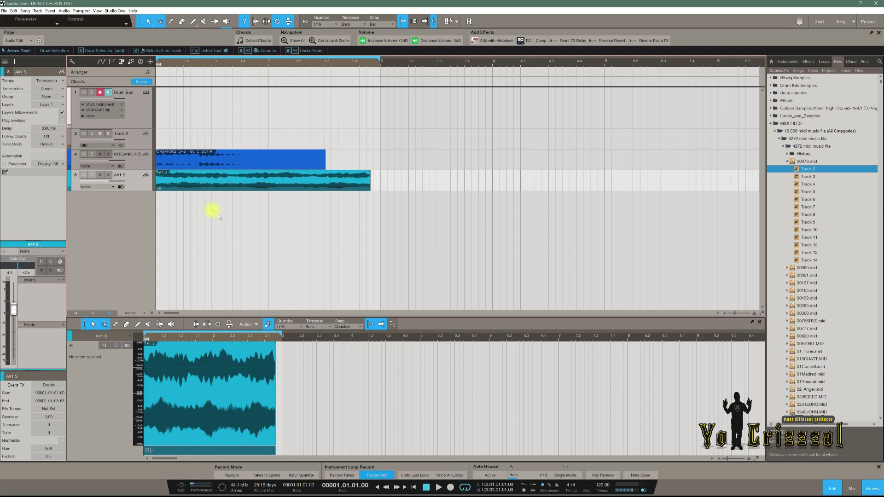
Step: Solo the organ track and play it back briefly
{"action": "left_click", "coordinate": [92, 154]}
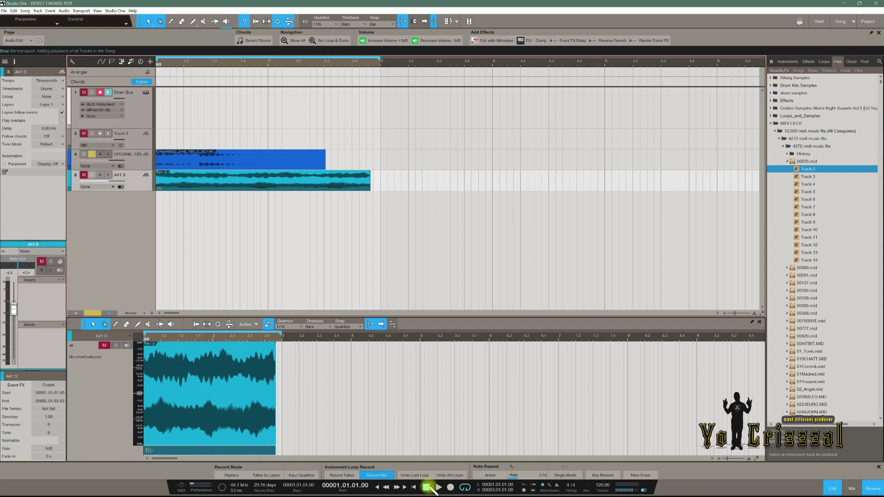
{"action": "left_click", "coordinate": [438, 487]}
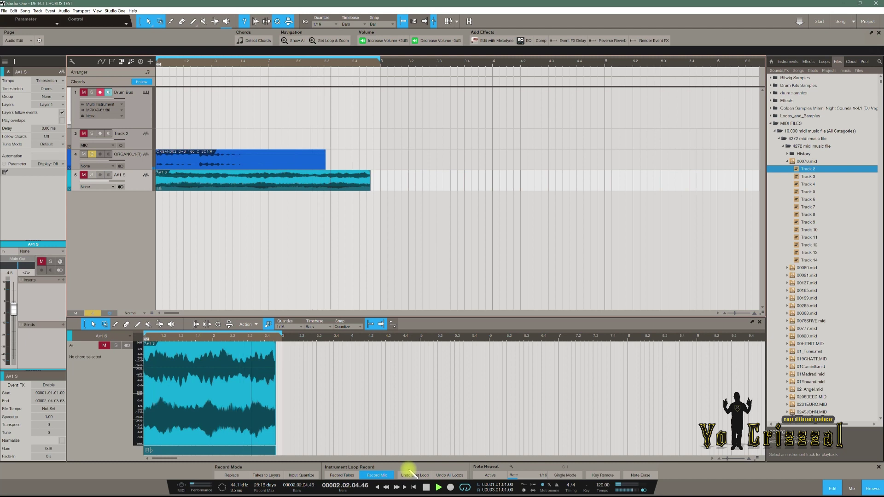
{"action": "left_click", "coordinate": [426, 487]}
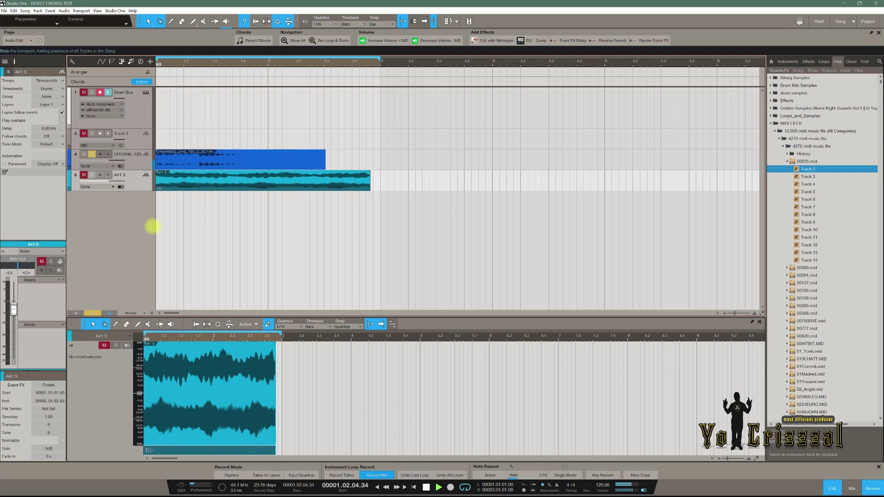
Step: Solo the A#1 S track instead and listen to a short stretch of it
{"action": "left_click", "coordinate": [91, 175]}
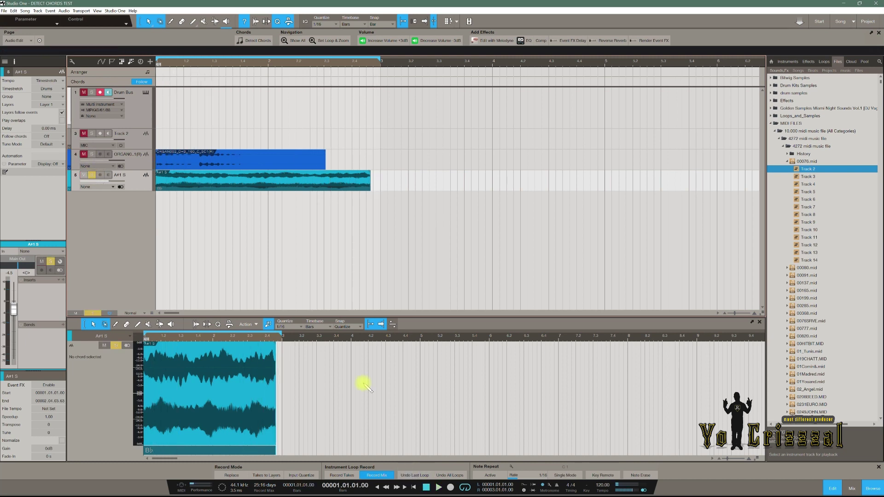
{"action": "key", "text": "space"}
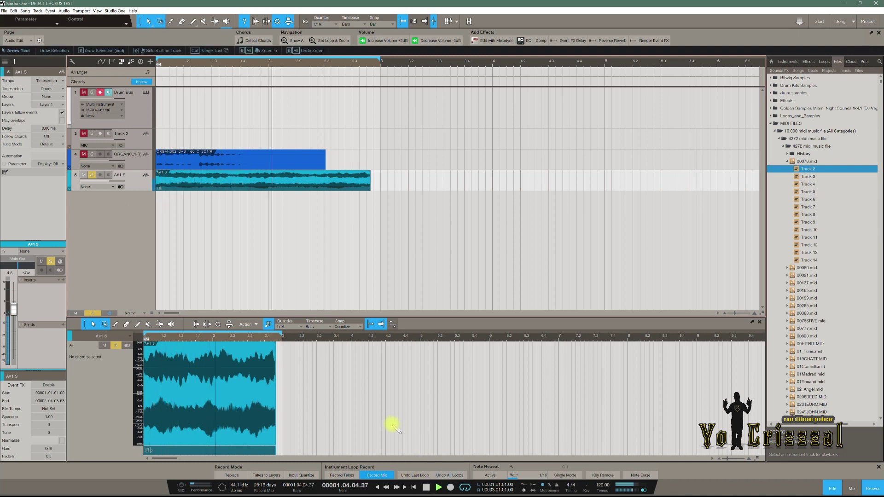
{"action": "left_click", "coordinate": [426, 487]}
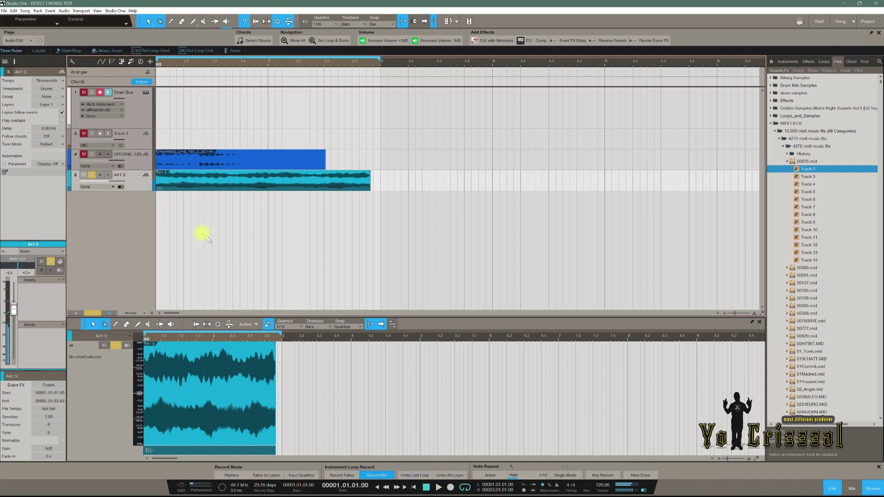
{"action": "right_click", "coordinate": [170, 189]}
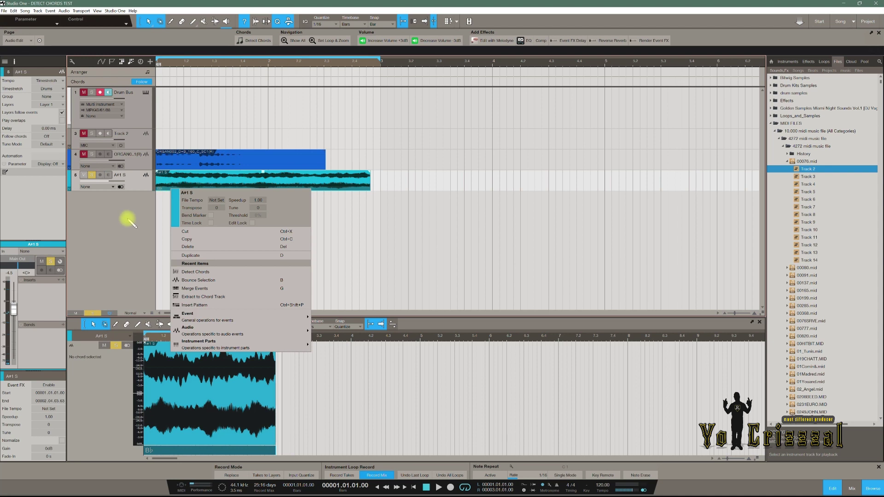
{"action": "key", "text": "Escape"}
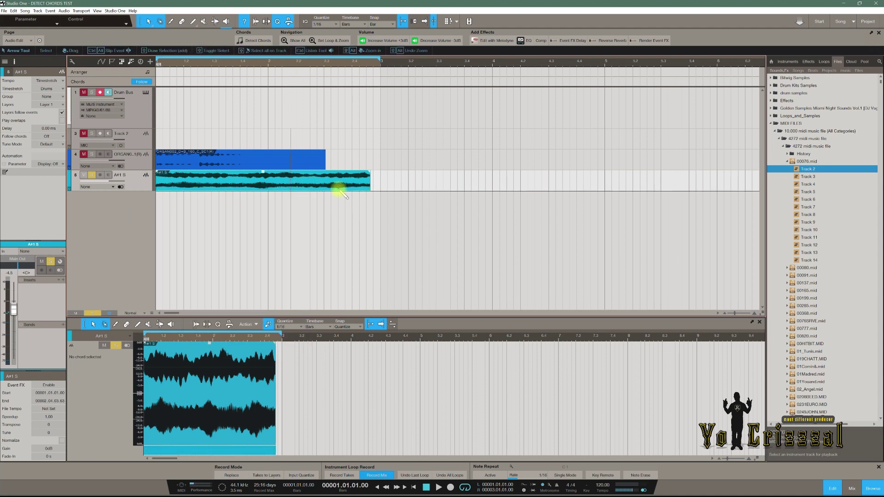
Step: Remove Track 2 and the Drum Bus track, leaving only the organ and A#1 S audio tracks
{"action": "left_click", "coordinate": [133, 138]}
{"action": "right_click", "coordinate": [132, 137]}
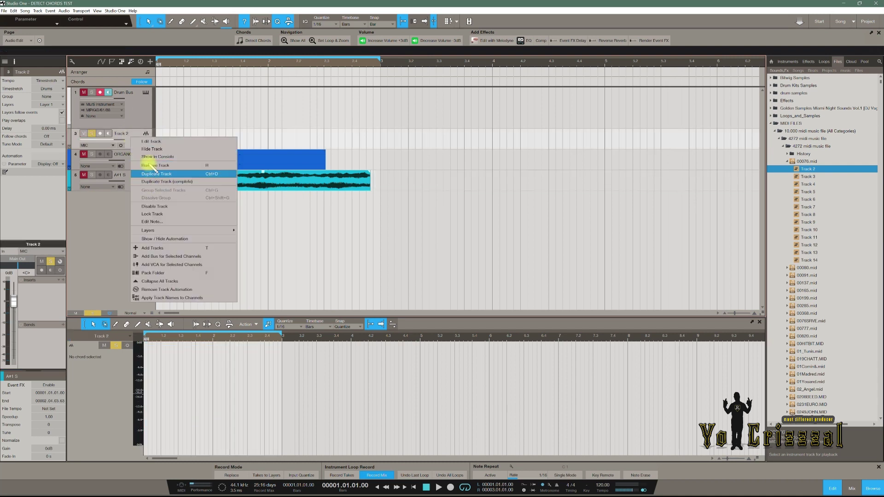
{"action": "left_click", "coordinate": [150, 165]}
{"action": "left_click", "coordinate": [135, 113]}
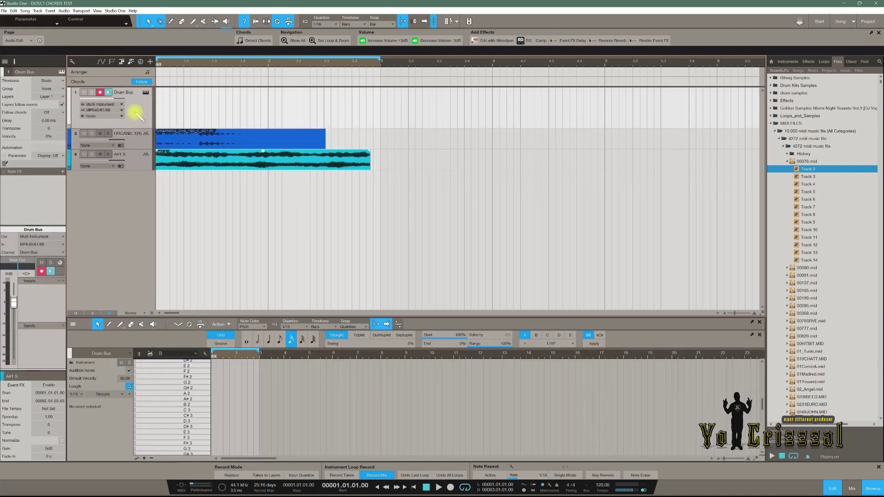
{"action": "right_click", "coordinate": [136, 113]}
{"action": "left_click", "coordinate": [168, 144]}
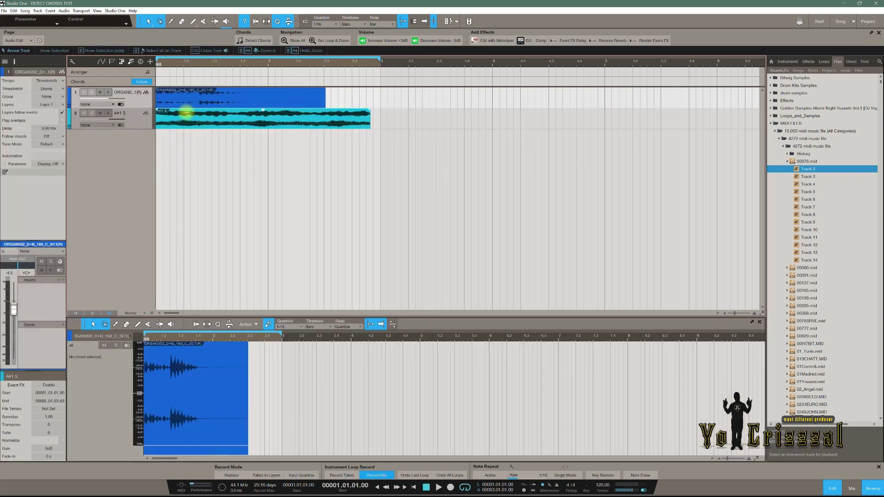
Step: Time-stretch the A#1 S and organ audio events so both end at bar 3
{"action": "left_click", "coordinate": [144, 115]}
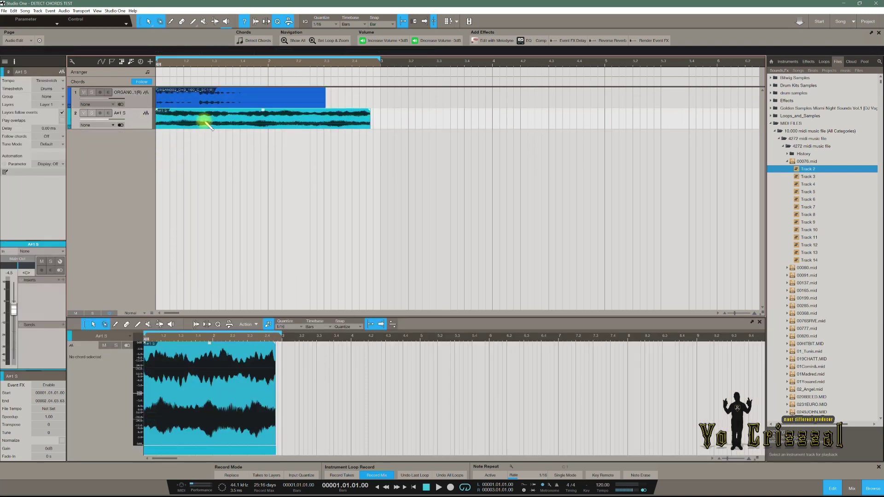
{"action": "left_click_drag", "start_coordinate": [371, 125], "coordinate": [377, 125]}
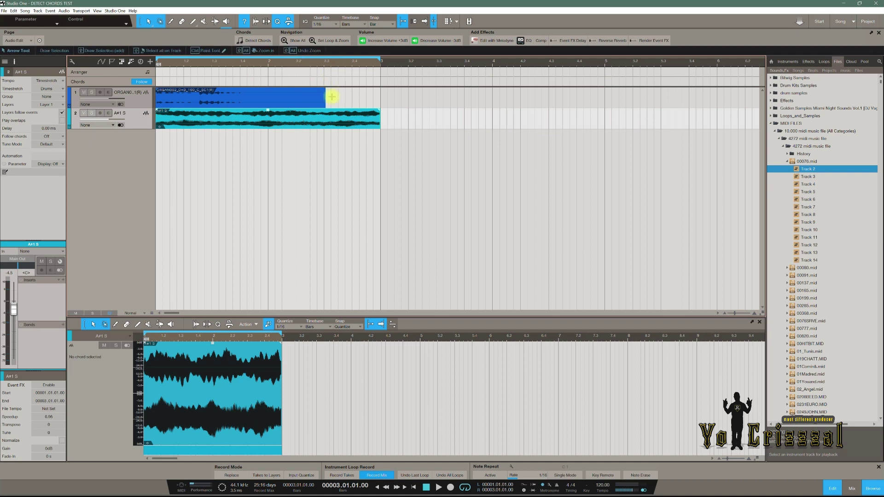
{"action": "left_click_drag", "start_coordinate": [327, 98], "coordinate": [382, 103]}
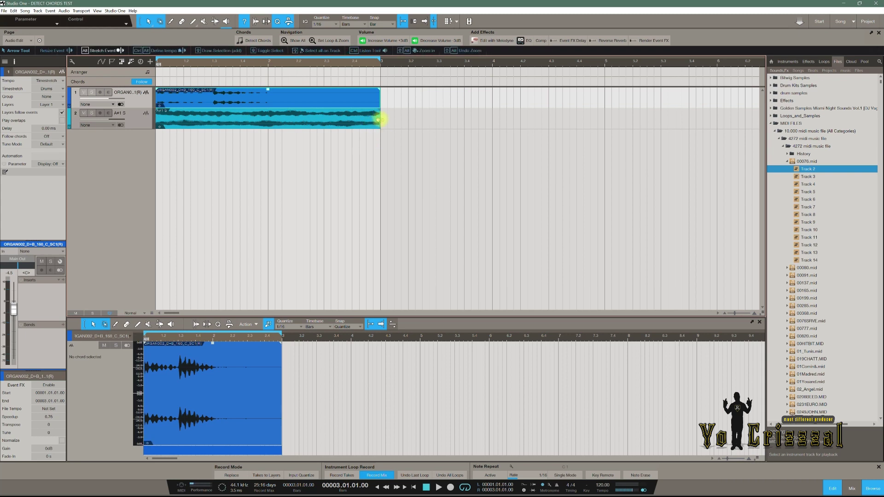
Step: Play both stretched audio events together from the start of the song and stop playback
{"action": "left_click", "coordinate": [426, 487]}
{"action": "left_click", "coordinate": [438, 487]}
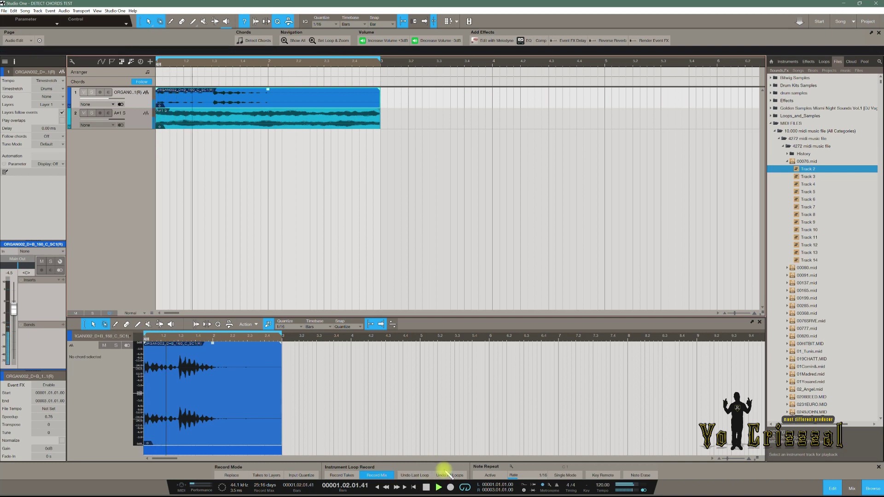
{"action": "left_click", "coordinate": [427, 487]}
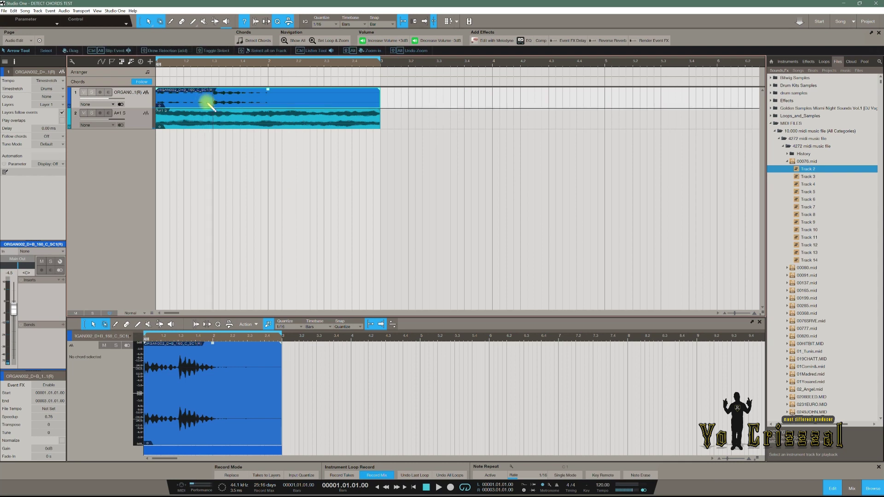
Step: Extract the organ event's chords to the chord track and inspect the resulting chord in the Chord Selector
{"action": "mouse_move", "coordinate": [209, 96]}
{"action": "left_mouse_down"}
{"action": "mouse_move", "coordinate": [206, 72]}
{"action": "mouse_move", "coordinate": [207, 82]}
{"action": "left_mouse_up"}
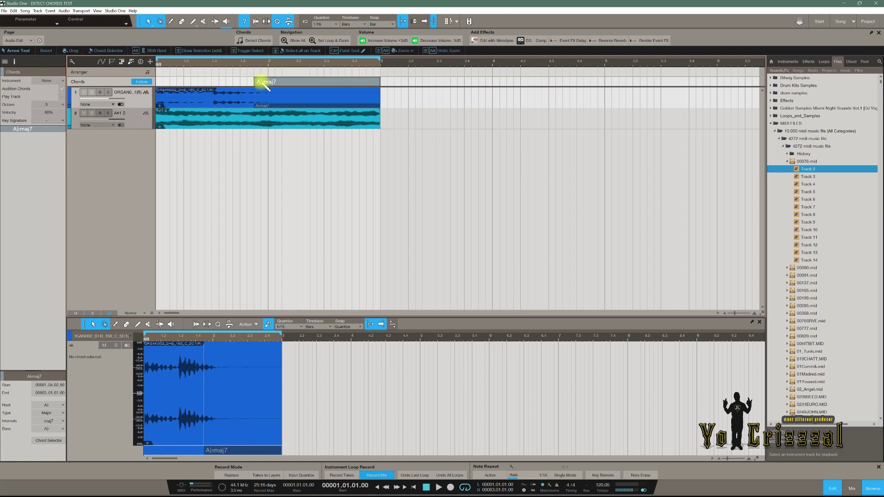
{"action": "double_click", "coordinate": [260, 82]}
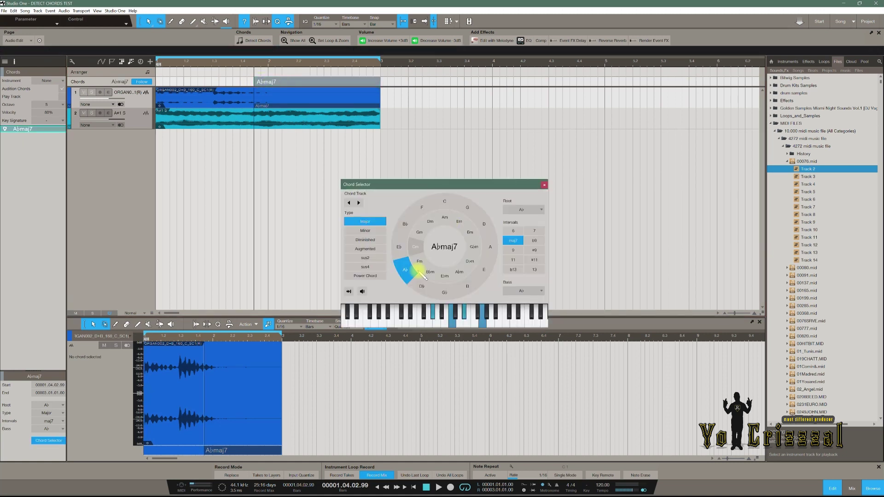
{"action": "left_click", "coordinate": [544, 185]}
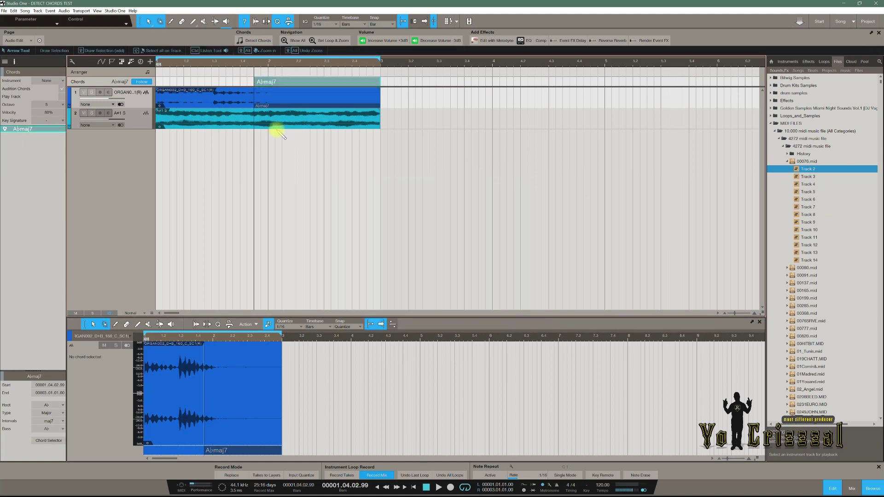
Step: Run Detect Chords on the stretched A#1 S audio event
{"action": "left_click", "coordinate": [238, 128]}
{"action": "key", "text": "comma"}
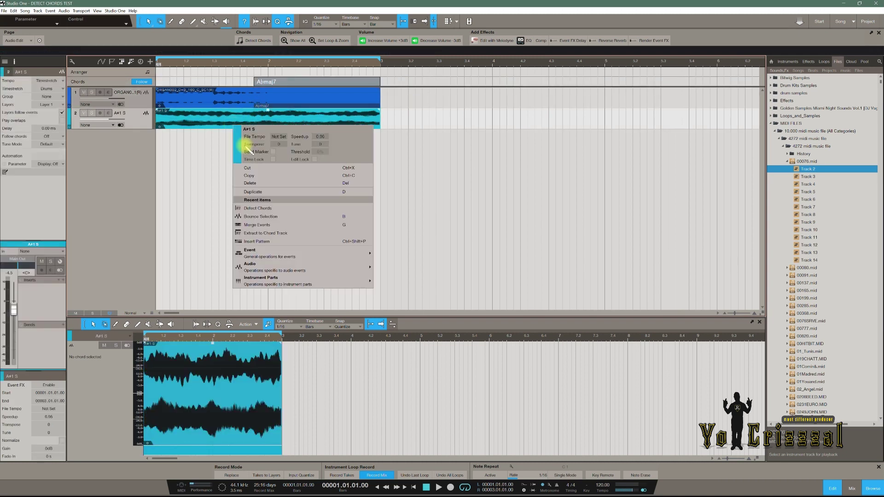
{"action": "left_click", "coordinate": [257, 208]}
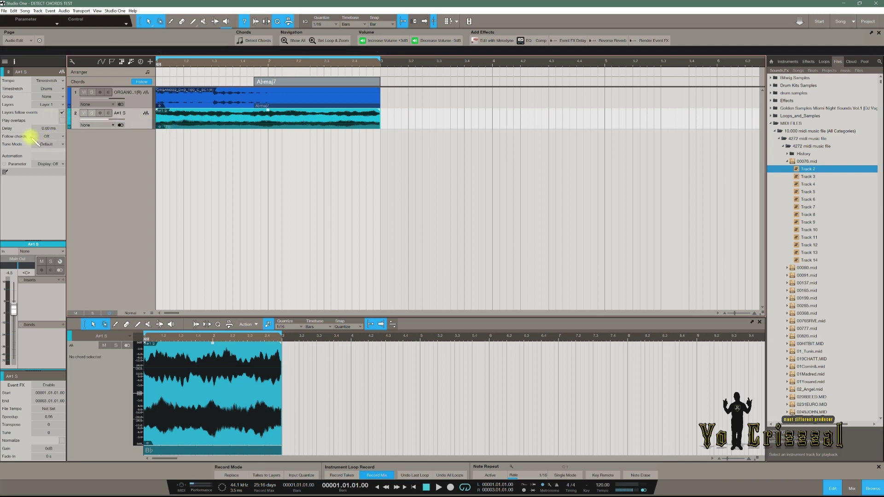
Step: Set the A#1 S track's Follow Chords mode to Parallel, try Narrow, and return it to Parallel
{"action": "left_click", "coordinate": [51, 136]}
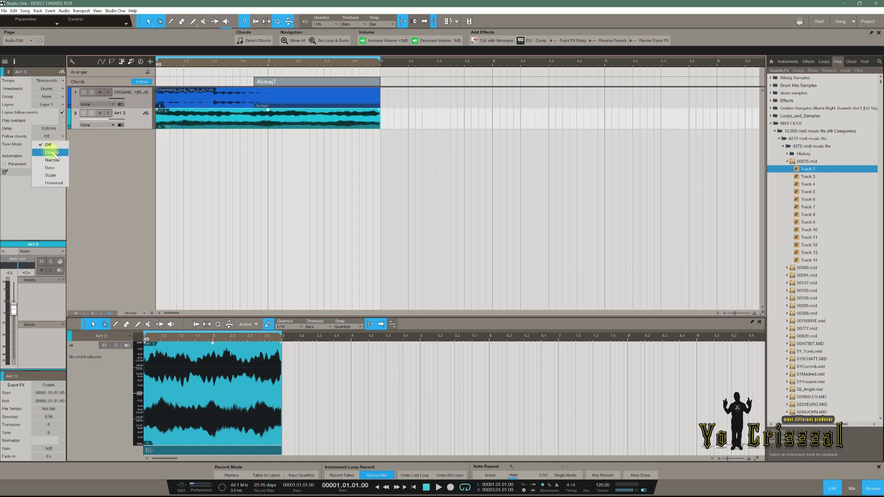
{"action": "left_click", "coordinate": [52, 153]}
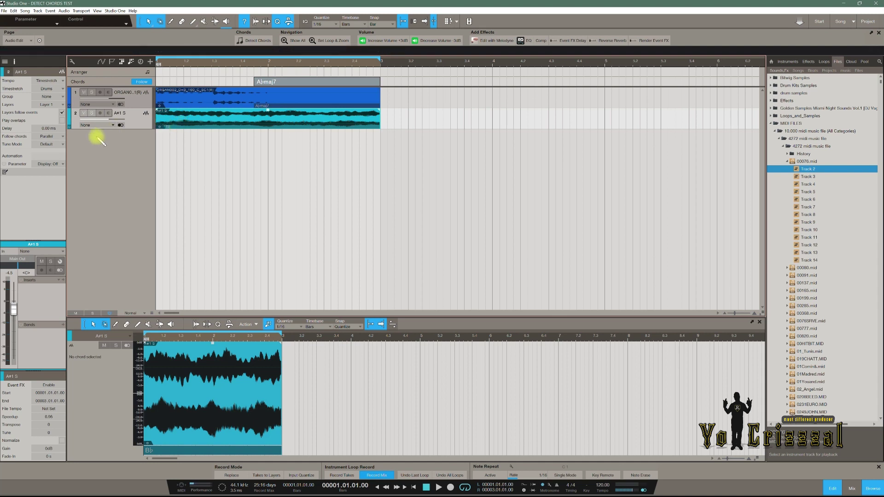
{"action": "left_click", "coordinate": [51, 136]}
{"action": "left_click", "coordinate": [52, 157]}
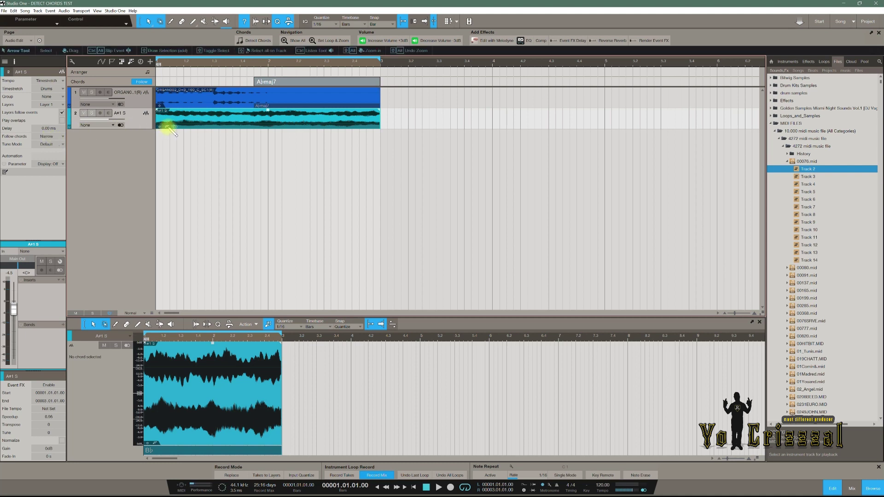
{"action": "left_click", "coordinate": [50, 136]}
{"action": "left_click", "coordinate": [58, 156]}
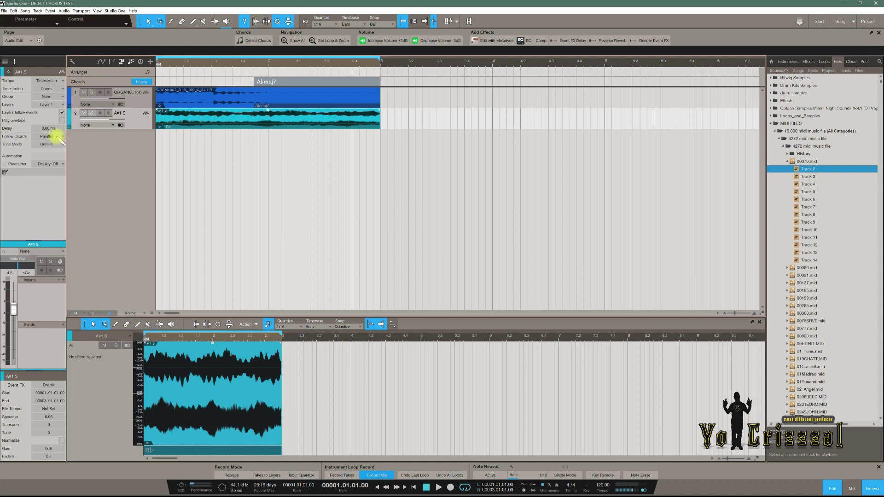
Step: Play the song from the start with the A#1 S track following chords in Parallel mode, and stop playback
{"action": "left_click", "coordinate": [58, 138]}
{"action": "left_click", "coordinate": [58, 159]}
{"action": "key", "text": "space"}
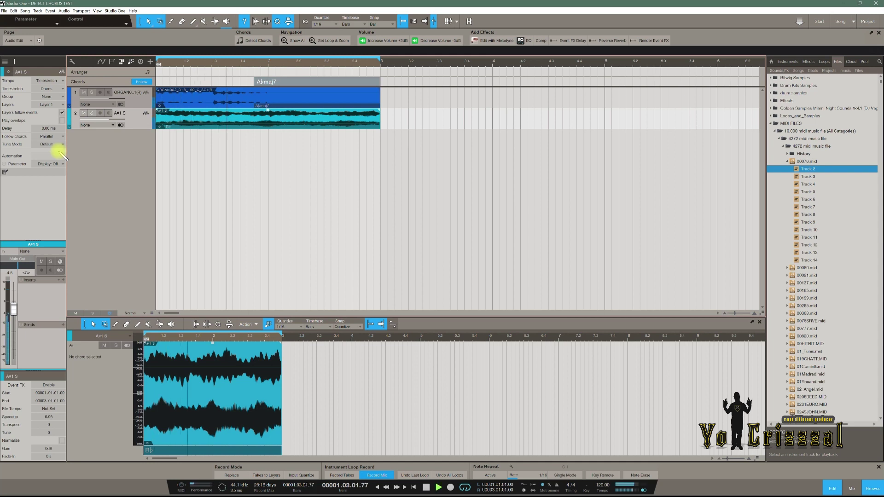
{"action": "key", "text": "space"}
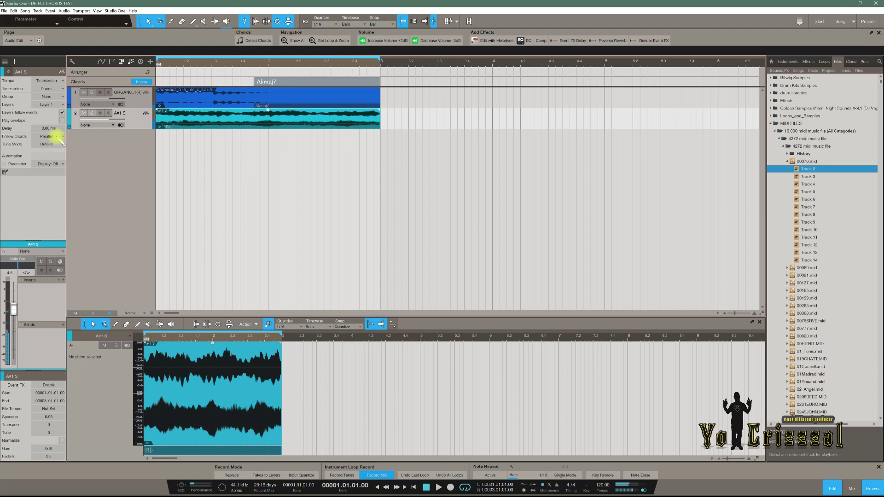
Step: Set the A#1 S track's Follow Chords mode to Off, play the song for comparison, and stop
{"action": "left_click", "coordinate": [56, 137]}
{"action": "left_click", "coordinate": [54, 146]}
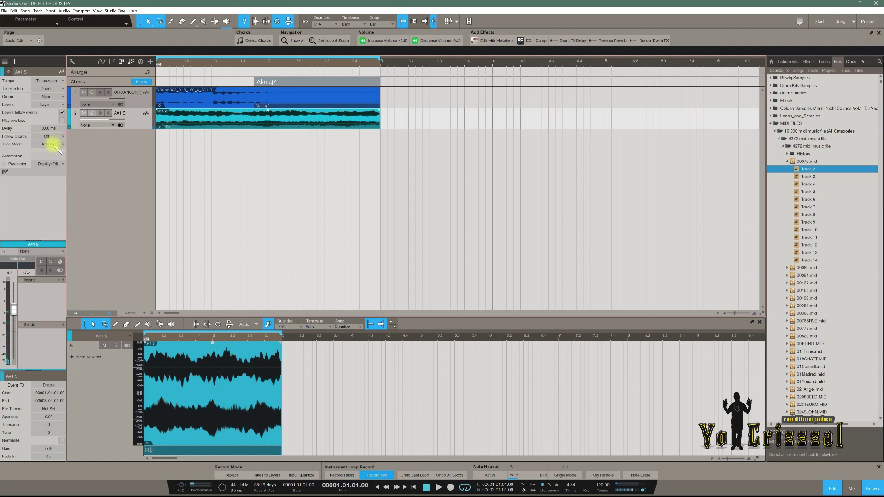
{"action": "key", "text": "space"}
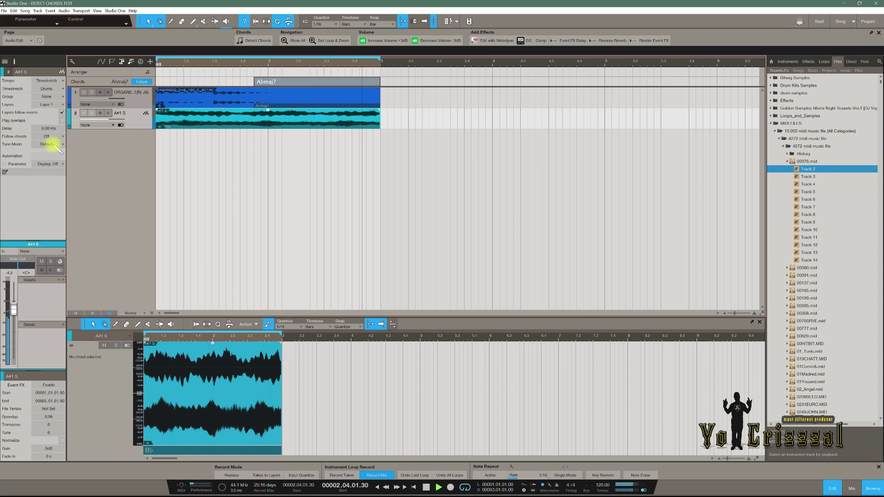
{"action": "key", "text": "space"}
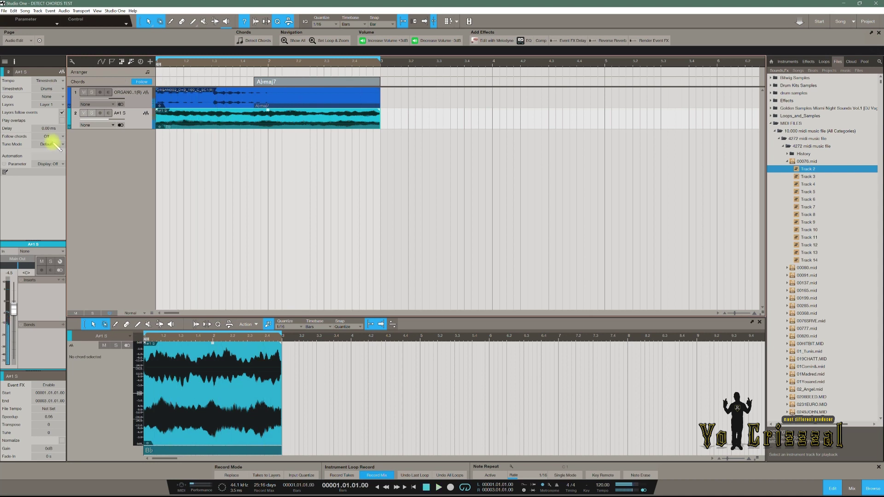
Step: Set the A#1 S track's Follow Chords mode back to Parallel, audition the song, and stop playback
{"action": "left_click", "coordinate": [52, 144]}
{"action": "left_click", "coordinate": [52, 138]}
{"action": "left_click", "coordinate": [52, 137]}
{"action": "left_click", "coordinate": [52, 151]}
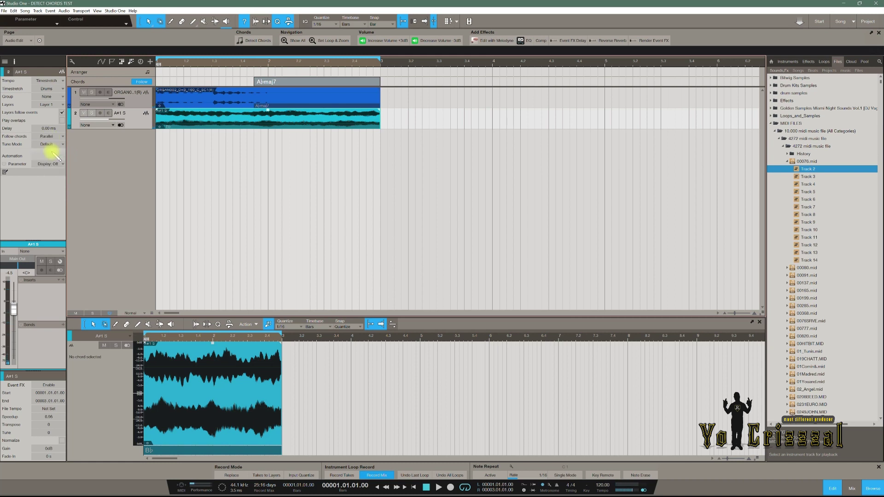
{"action": "key", "text": "space"}
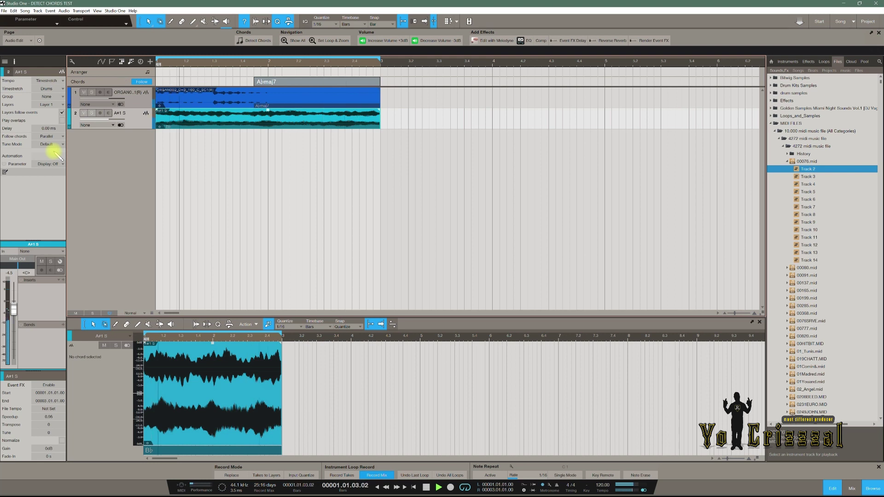
{"action": "key", "text": "space"}
Step: Set the A#1 S track's Follow Chords mode to Narrow and play the song twice from the start
{"action": "left_click", "coordinate": [46, 136]}
{"action": "left_click", "coordinate": [52, 160]}
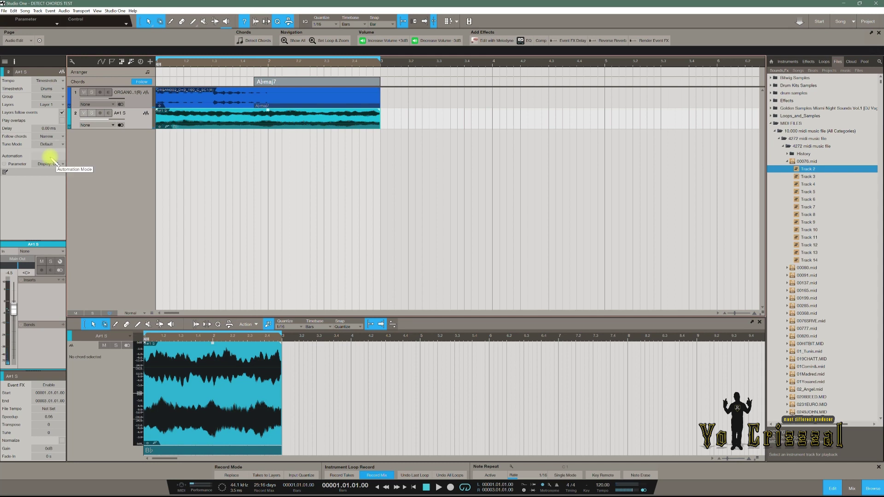
{"action": "key", "text": "space"}
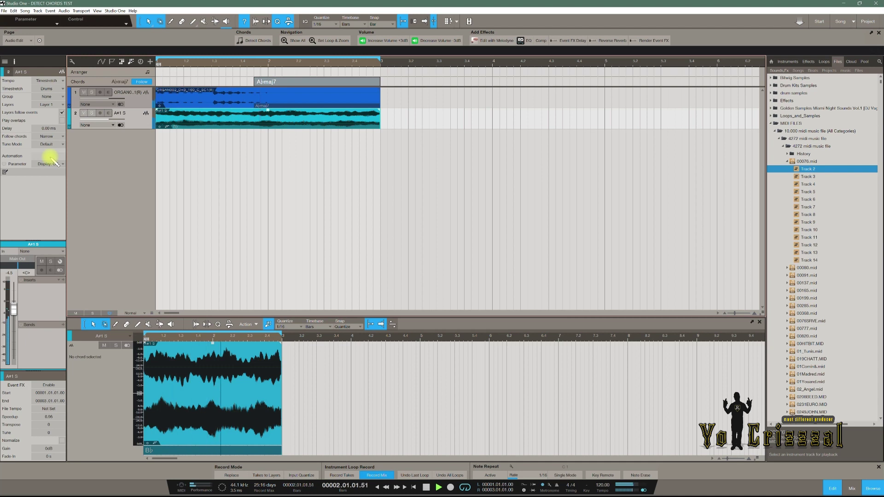
{"action": "key", "text": "space"}
{"action": "key", "text": "space"}
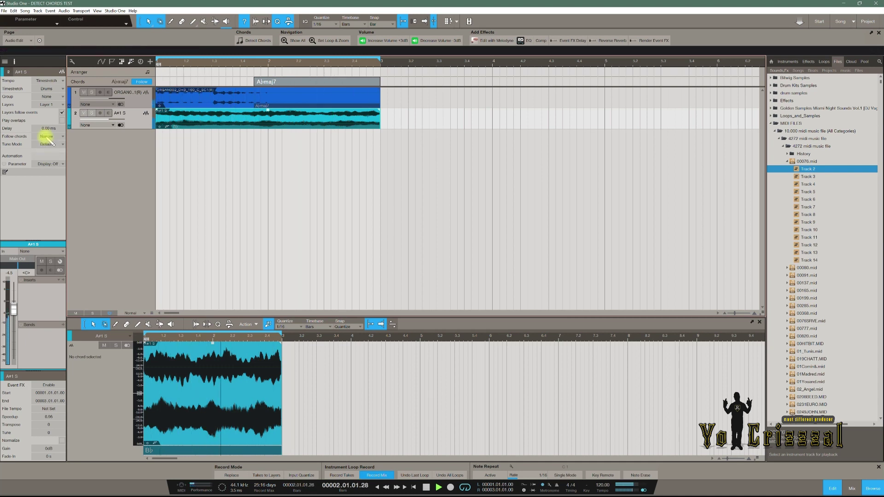
{"action": "key", "text": "space"}
Step: Set the A#1 S track's Follow Chords mode to Bass, play the song, and stop
{"action": "left_click", "coordinate": [48, 137]}
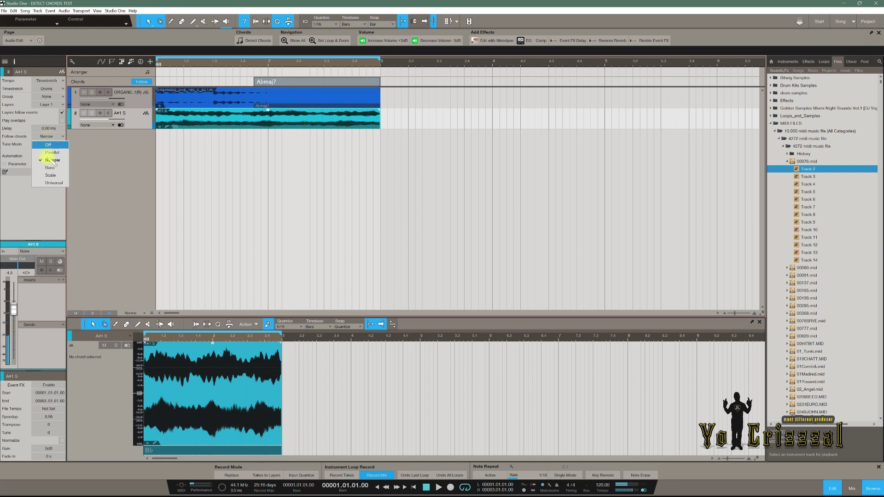
{"action": "left_click", "coordinate": [50, 168]}
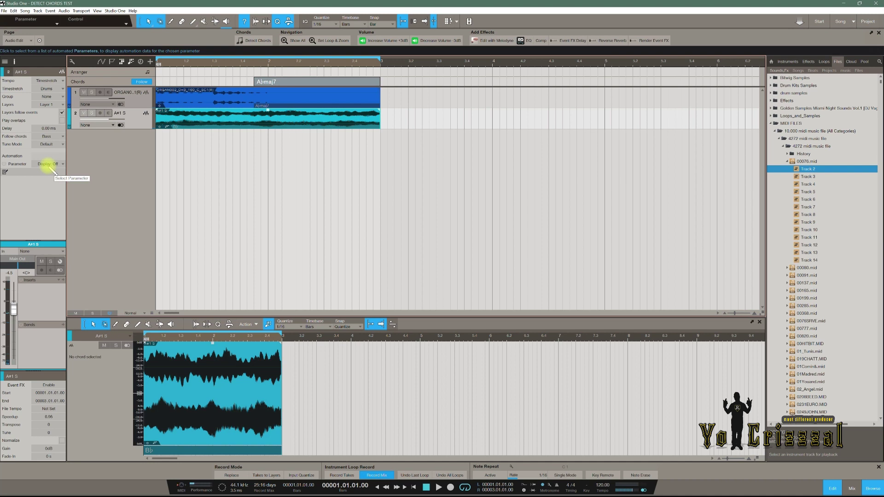
{"action": "key", "text": "space"}
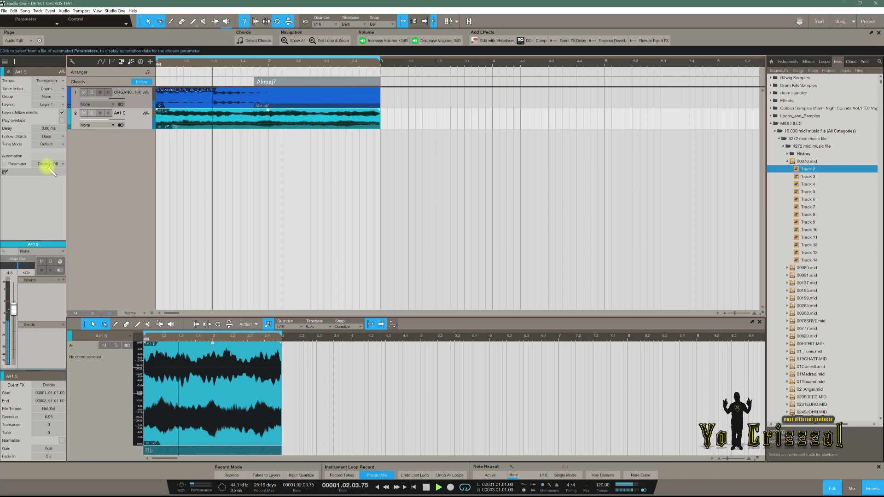
{"action": "key", "text": "space"}
Step: Set the A#1 S track's Follow Chords mode to Scale, play the song, and stop
{"action": "left_click", "coordinate": [49, 137]}
{"action": "left_click", "coordinate": [54, 178]}
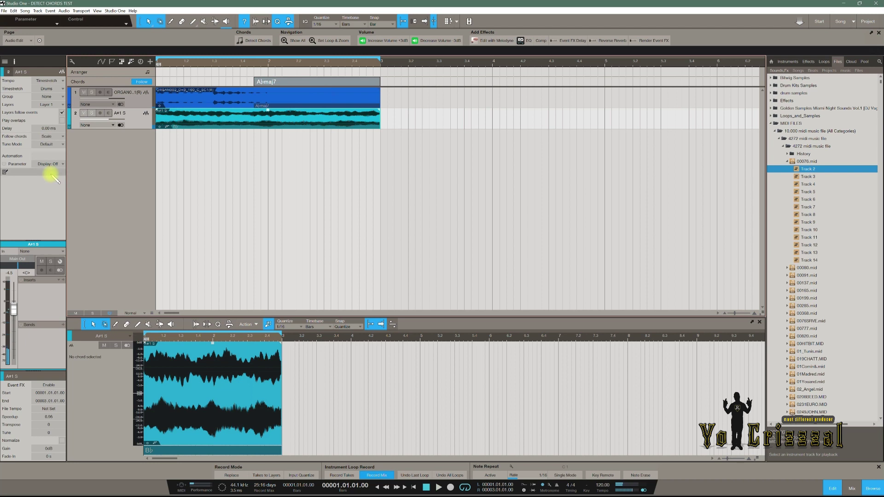
{"action": "key", "text": "space"}
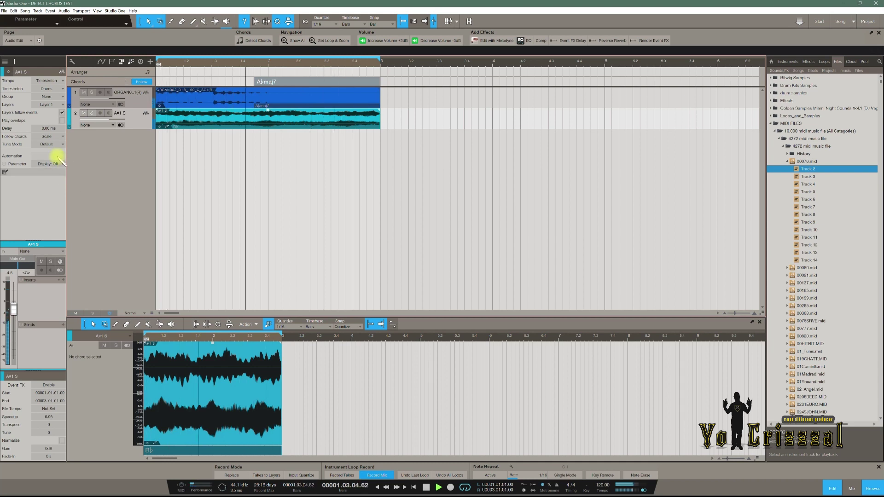
{"action": "key", "text": "space"}
Step: Set the A#1 S track's Follow Chords mode to Universal, play the song, and stop
{"action": "left_click", "coordinate": [46, 136]}
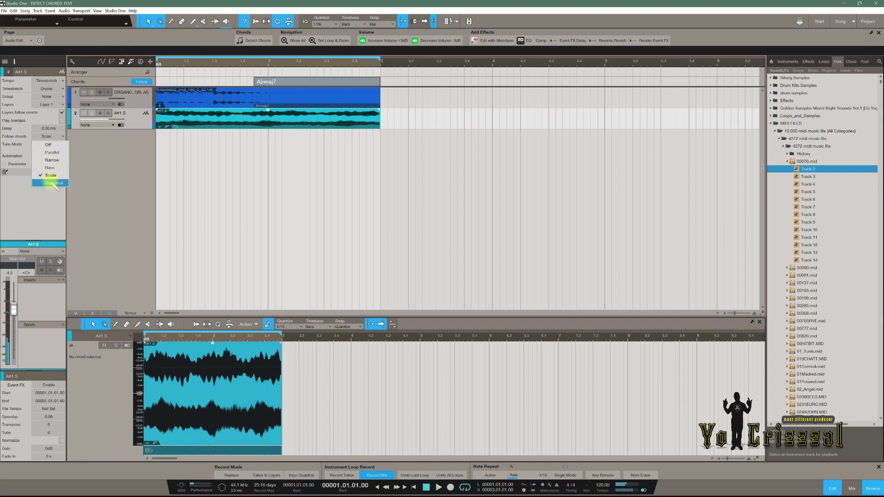
{"action": "left_click", "coordinate": [55, 185]}
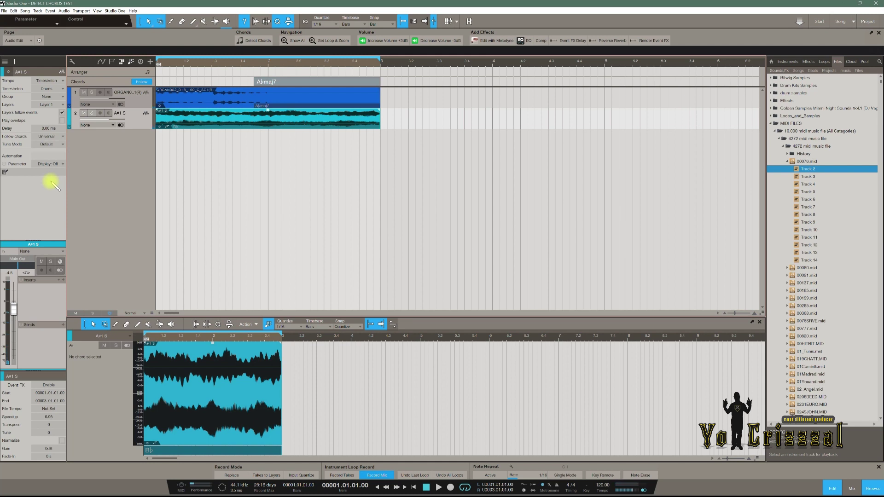
{"action": "key", "text": "space"}
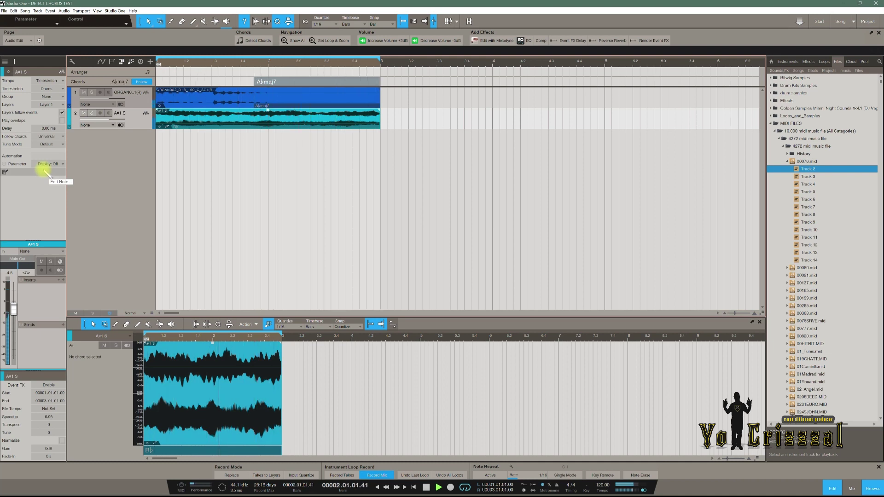
{"action": "key", "text": "space"}
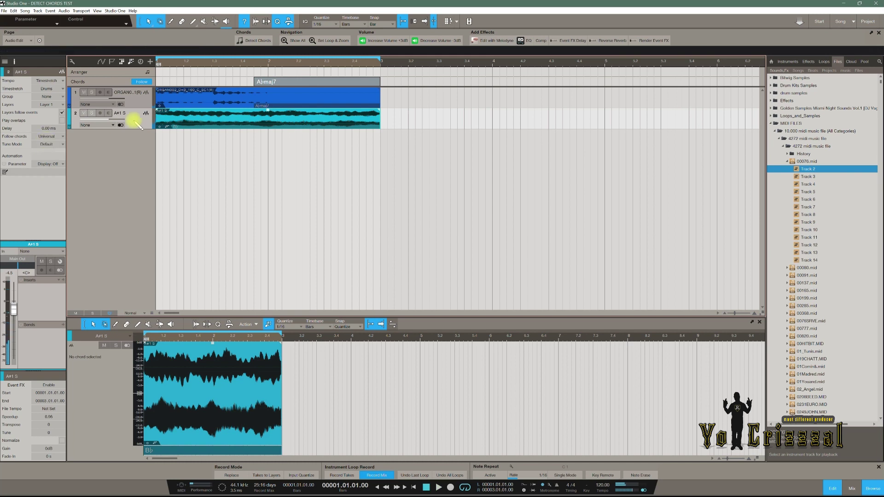
Step: Remove the A#1 S track from the song
{"action": "right_click", "coordinate": [134, 121]}
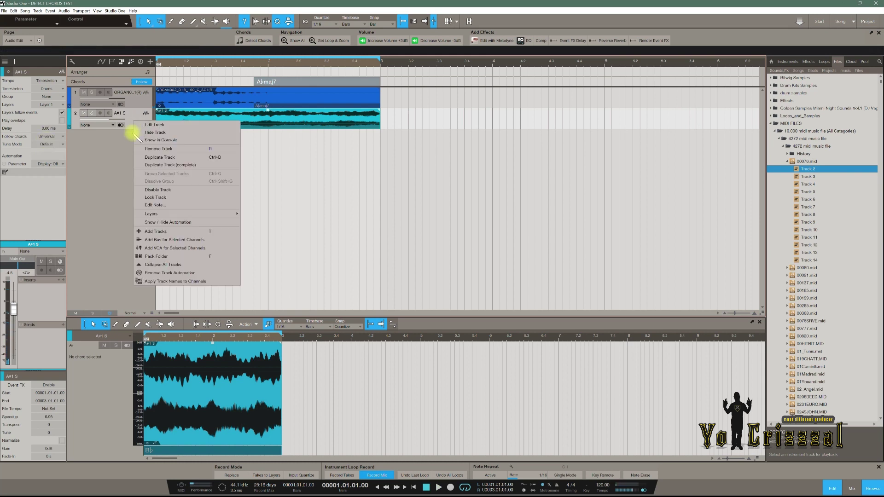
{"action": "left_click", "coordinate": [154, 150]}
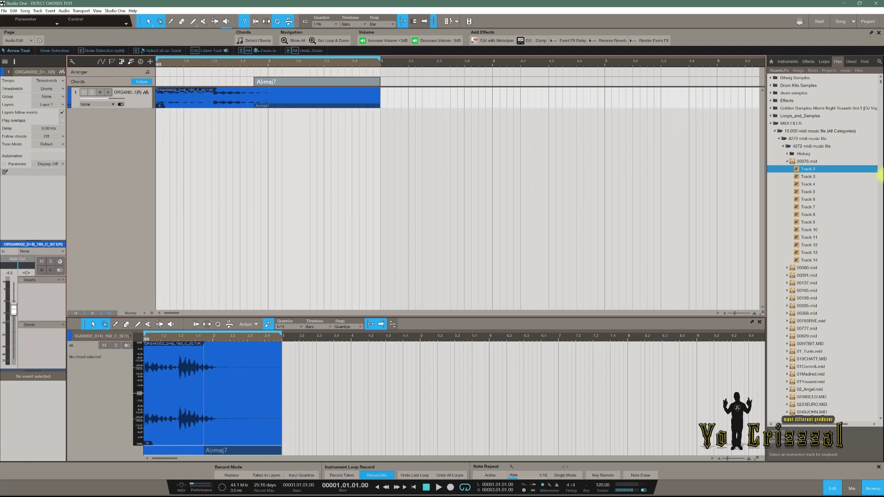
Step: Collapse the MIDI FILES folder and expand the Loops_and_Samples folder in the file browser
{"action": "left_click", "coordinate": [778, 131]}
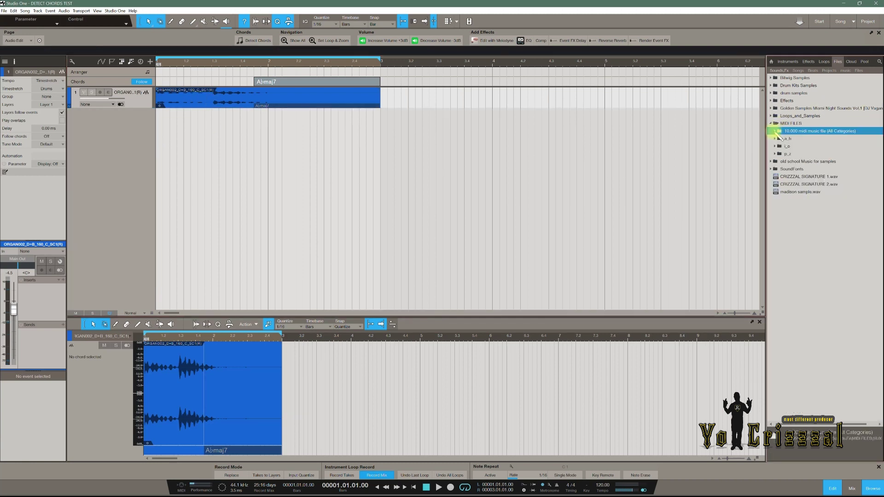
{"action": "left_click", "coordinate": [772, 124]}
{"action": "left_click", "coordinate": [771, 116]}
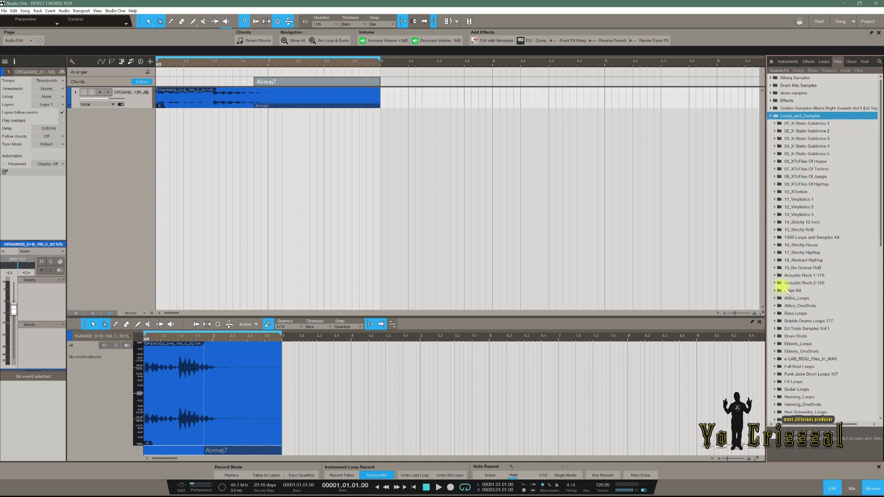
Step: Open the Attics_Loops folder and browse its loops from ATLP01.wav through ATLP12.wav for a suitable sample
{"action": "left_click", "coordinate": [774, 299]}
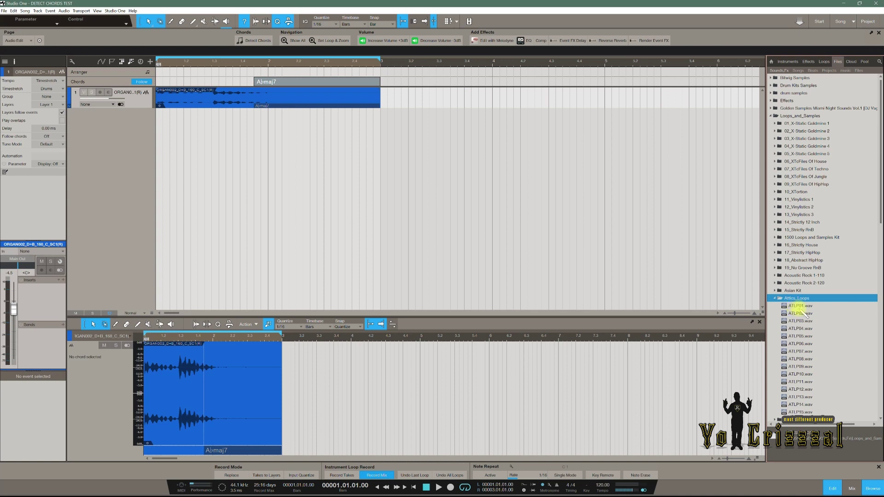
{"action": "left_click", "coordinate": [800, 306]}
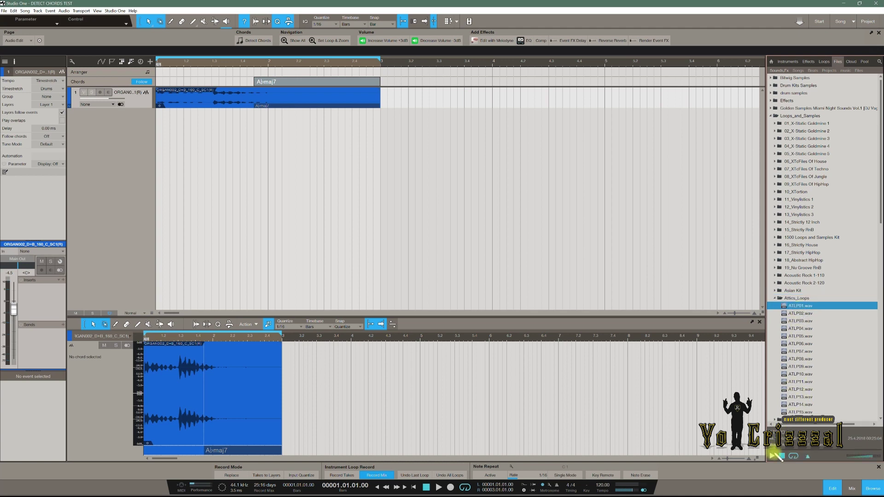
{"action": "left_click", "coordinate": [799, 321]}
{"action": "key", "text": "Down"}
{"action": "key", "text": "Down"}
{"action": "key", "text": "Down"}
{"action": "key", "text": "Down"}
{"action": "key", "text": "Down"}
{"action": "key", "text": "Down"}
{"action": "key", "text": "Down"}
{"action": "key", "text": "Down"}
{"action": "key", "text": "Down"}
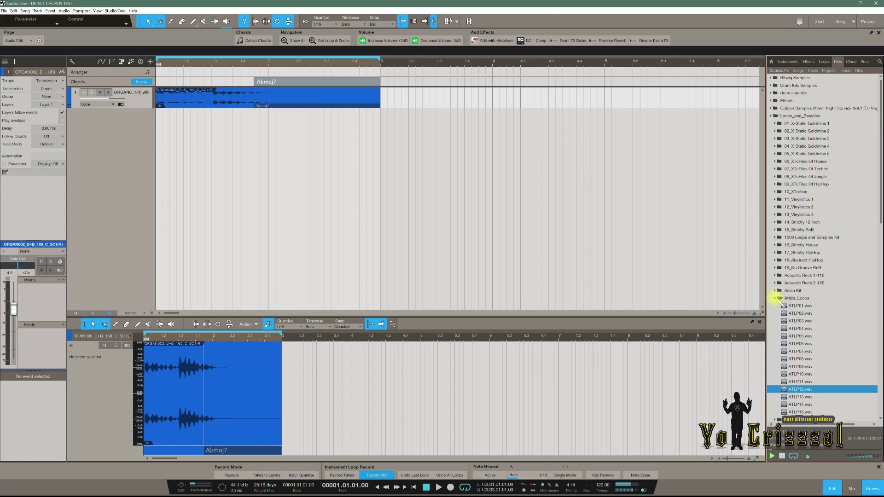
Step: Close the Attics_Loops folder and open StringLoops inside the 1500 Loops and Samples Kit folder
{"action": "left_click", "coordinate": [776, 298]}
{"action": "left_click", "coordinate": [777, 283]}
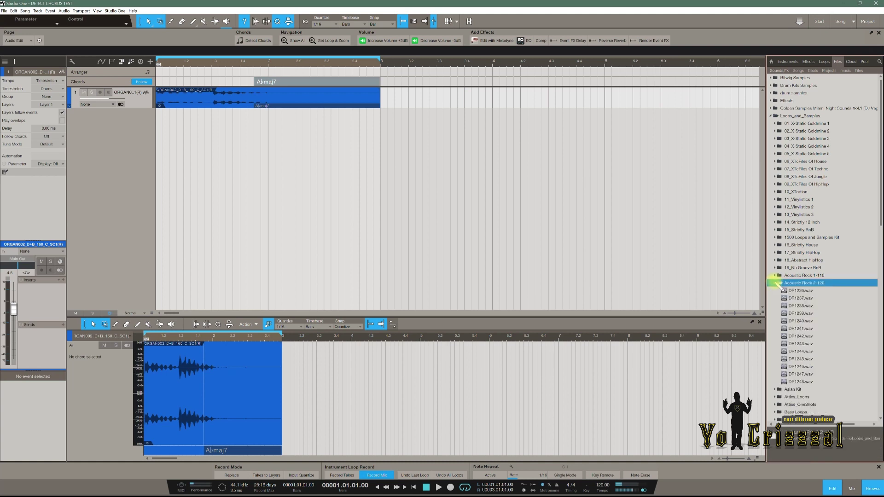
{"action": "left_click", "coordinate": [776, 237]}
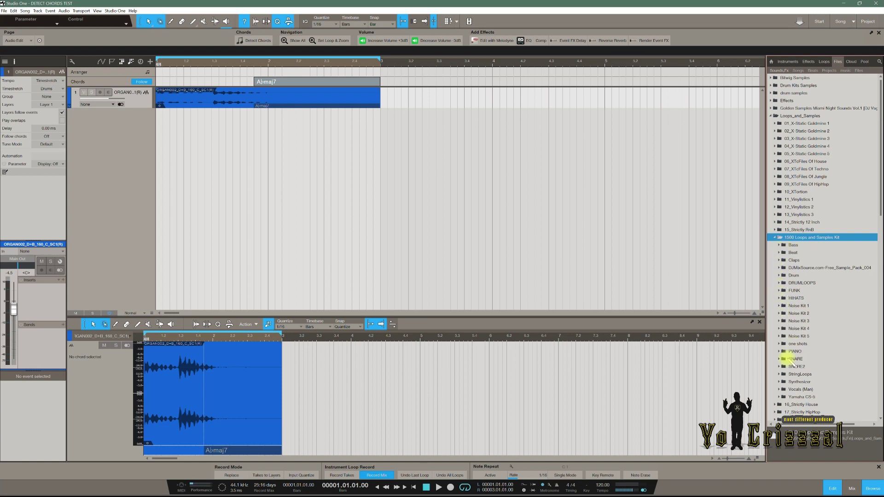
{"action": "left_click", "coordinate": [779, 374]}
Step: Audition several loops in the StringLoops folder, working down the list to LOOP3D.WAV
{"action": "left_click", "coordinate": [805, 389]}
{"action": "left_click", "coordinate": [808, 405]}
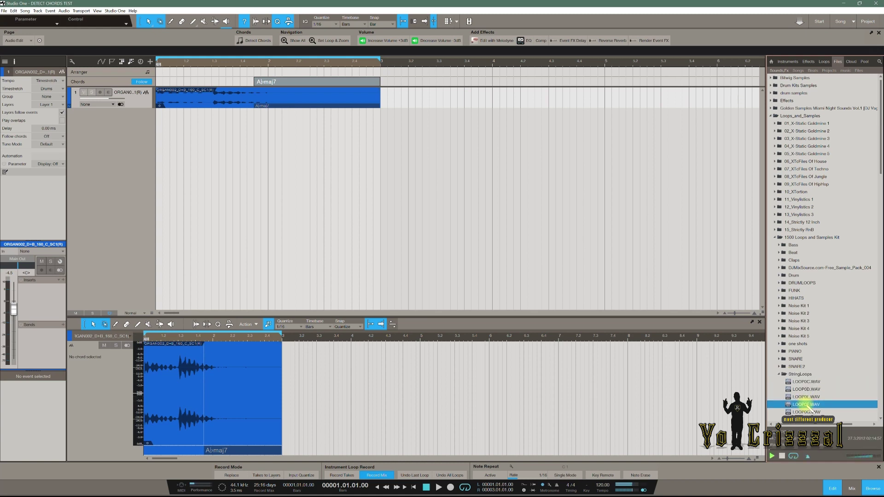
{"action": "double_click", "coordinate": [800, 375]}
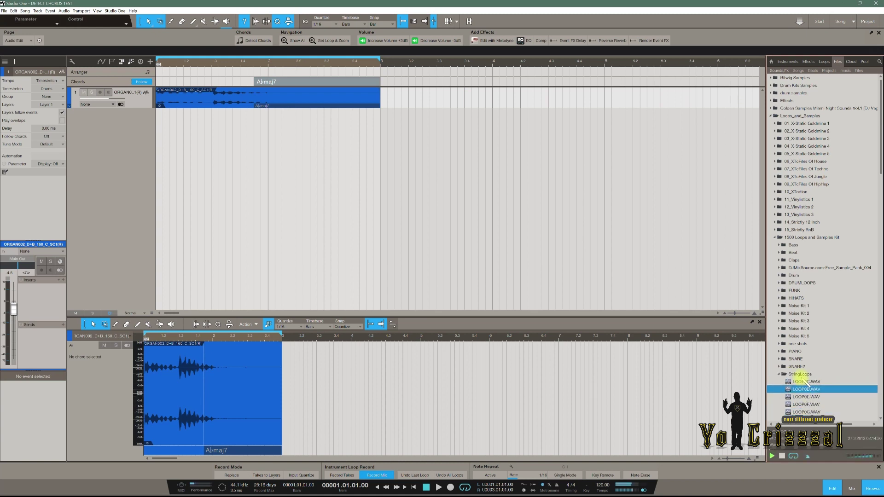
{"action": "left_click", "coordinate": [780, 375]}
{"action": "scroll", "coordinate": [799, 374], "scroll_direction": "down", "scroll_amount": 2}
{"action": "left_click", "coordinate": [806, 404]}
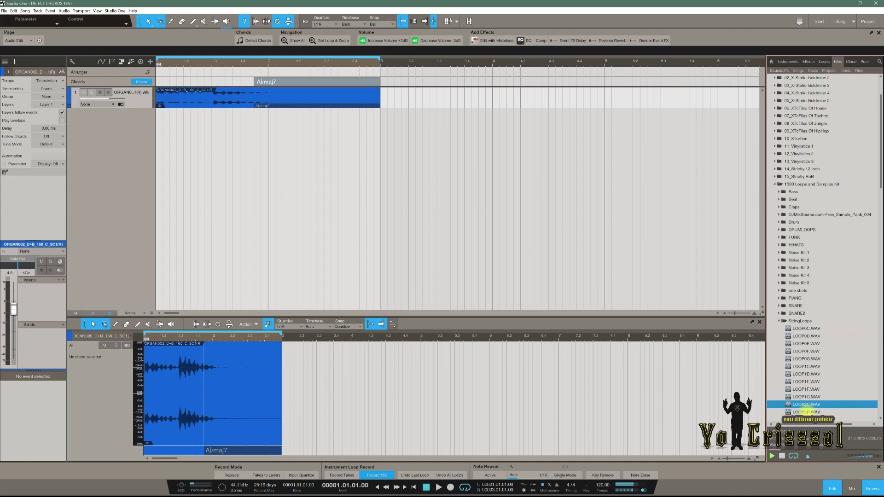
{"action": "left_click", "coordinate": [804, 411]}
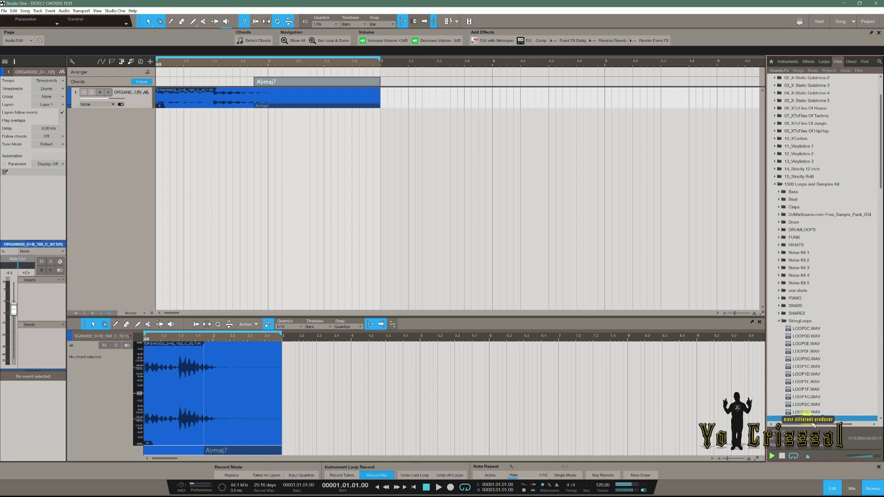
{"action": "scroll", "coordinate": [805, 378], "scroll_direction": "down", "scroll_amount": 2}
{"action": "left_click", "coordinate": [805, 381]}
{"action": "left_click", "coordinate": [802, 412]}
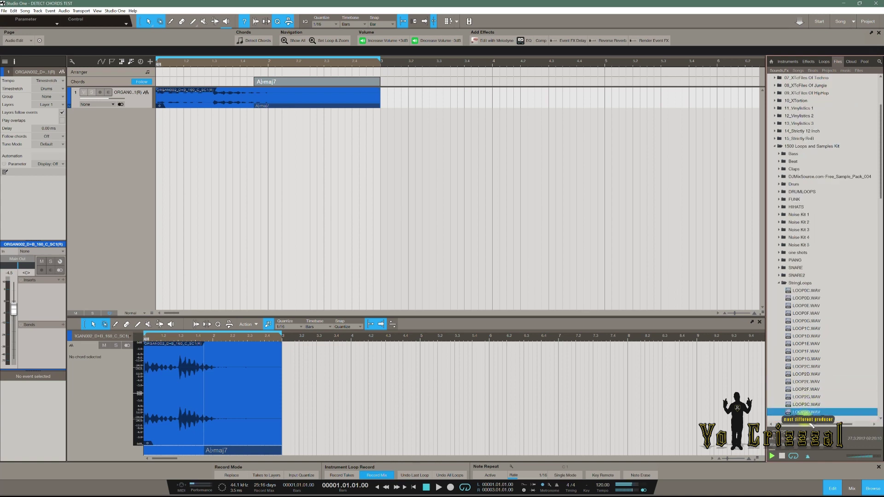
Step: Audition LOOP3E.WAV from the StringLoops folder and place it on a new track below the organ, starting at bar 1
{"action": "left_click", "coordinate": [809, 420]}
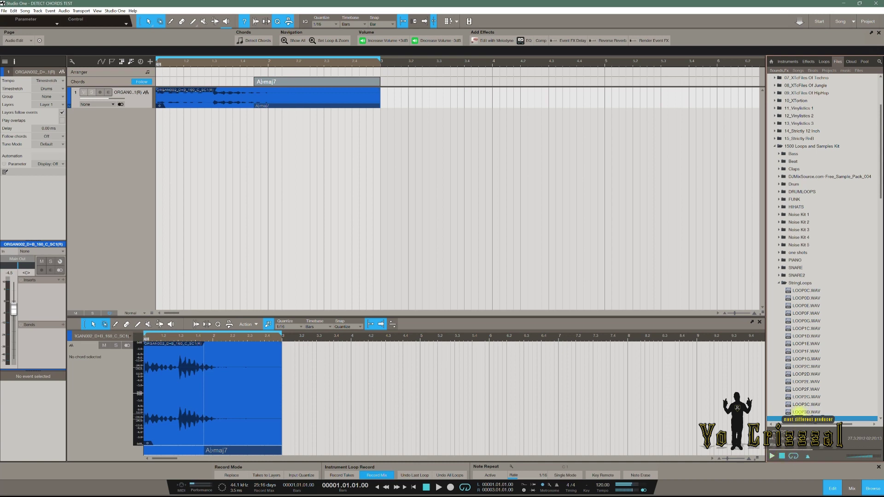
{"action": "left_click_drag", "start_coordinate": [810, 421], "coordinate": [151, 138]}
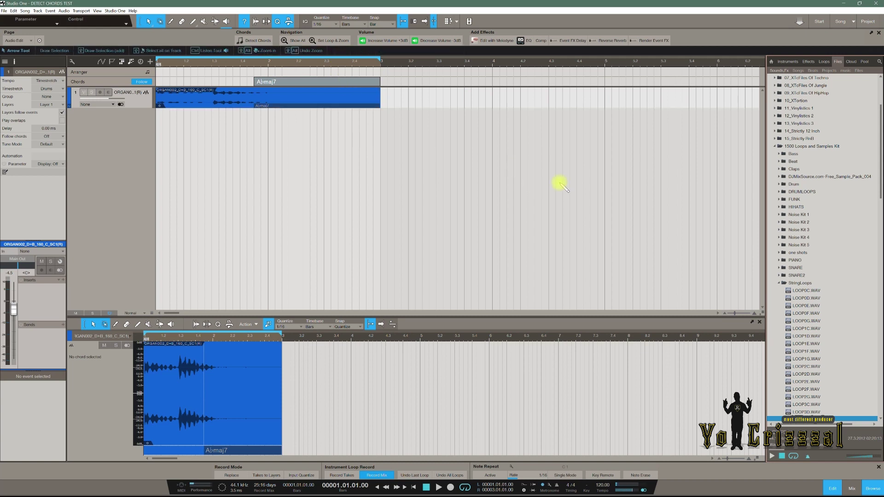
{"action": "left_click_drag", "start_coordinate": [775, 412], "coordinate": [140, 156]}
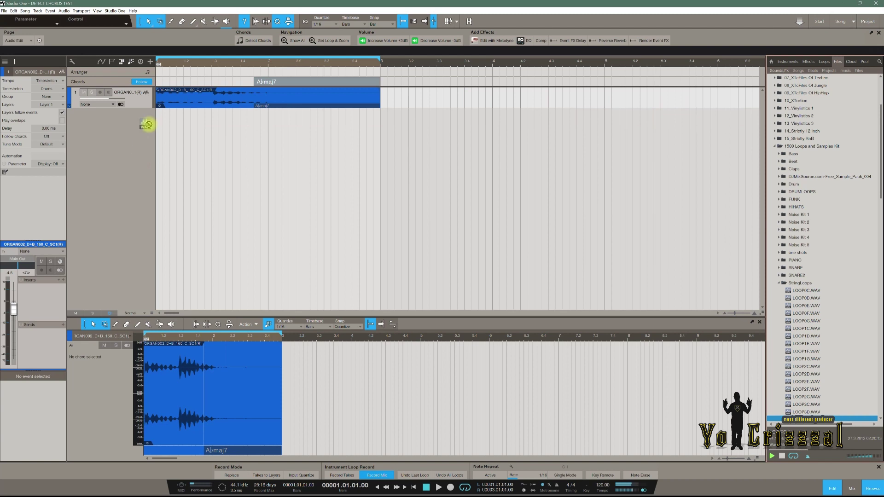
{"action": "left_click_drag", "start_coordinate": [156, 118], "coordinate": [158, 122]}
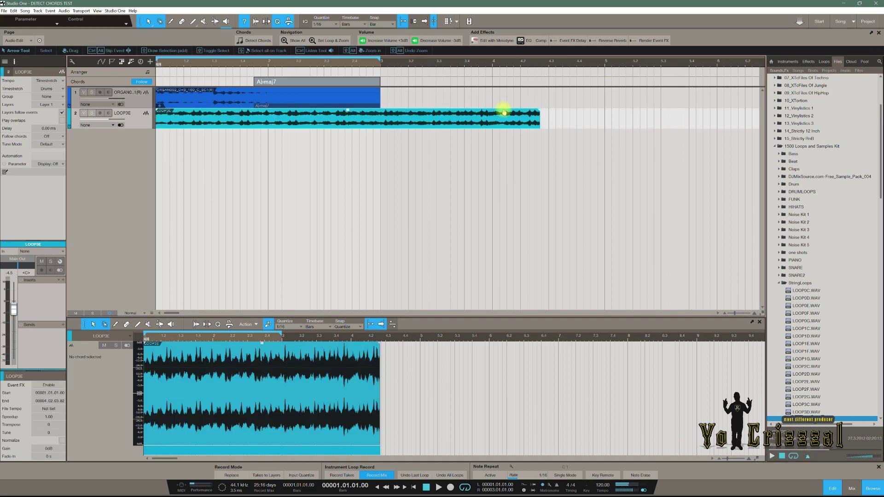
Step: Split the LOOP3E event at bar 3 and delete the portion after the organ loop's end
{"action": "right_click", "coordinate": [390, 170]}
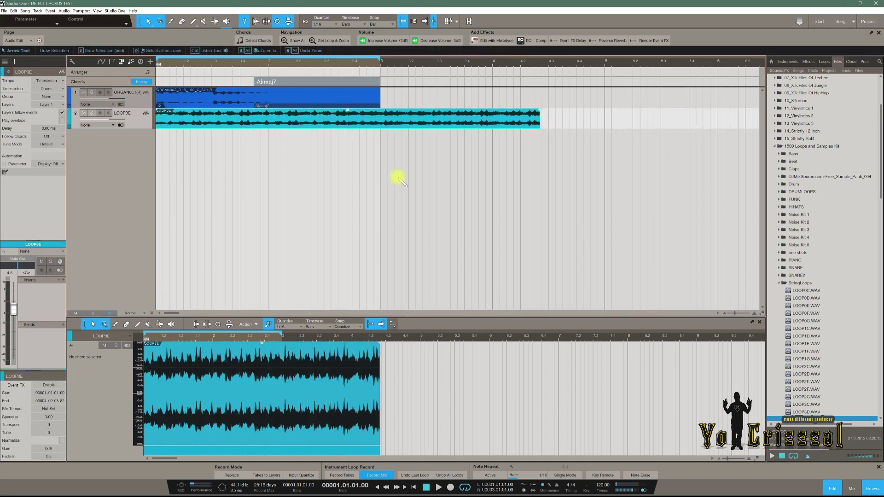
{"action": "left_click", "coordinate": [401, 192]}
{"action": "left_click", "coordinate": [383, 116]}
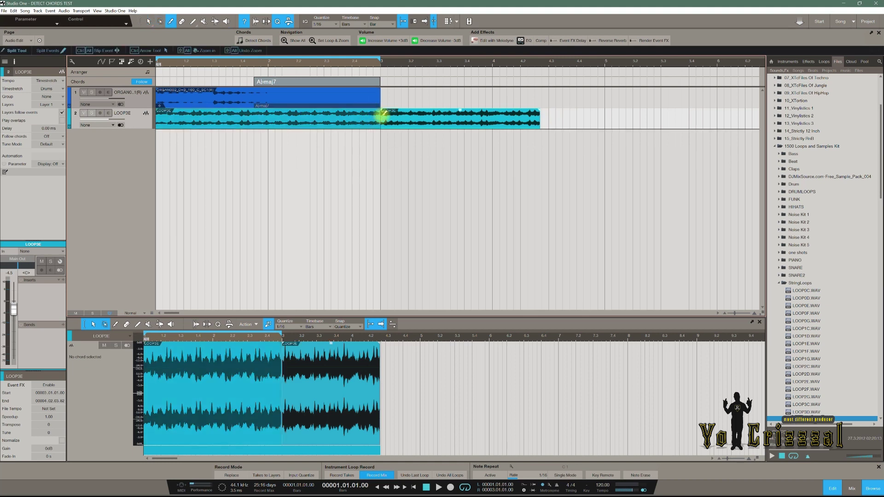
{"action": "right_click", "coordinate": [407, 161]}
{"action": "left_click", "coordinate": [416, 164]}
{"action": "left_click", "coordinate": [432, 119]}
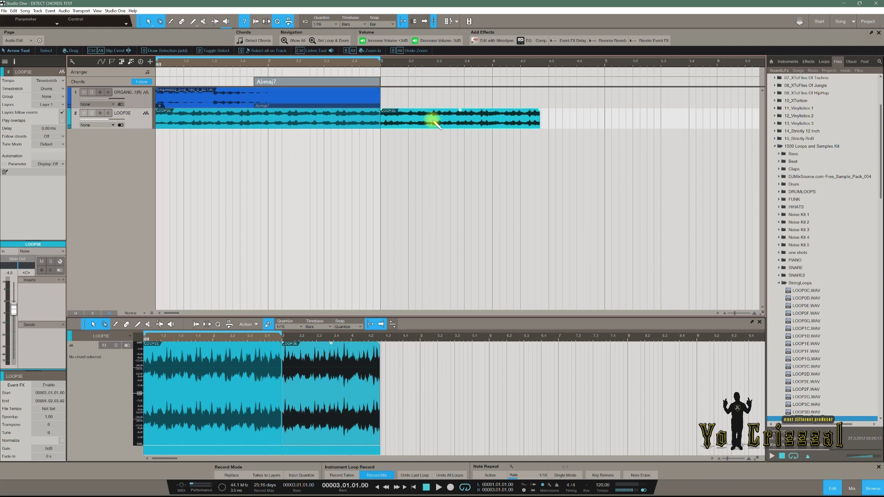
{"action": "key", "text": "Delete"}
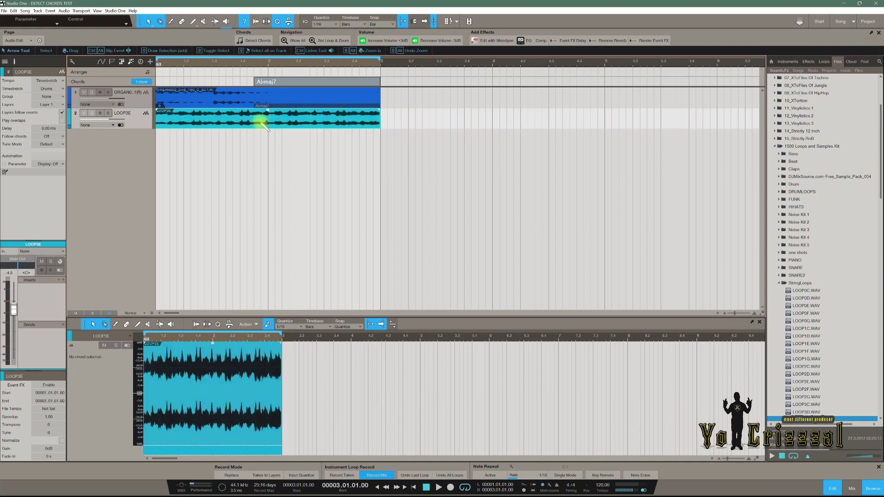
Step: Detect the chords in the shortened LOOP3E event and enlarge its track in the arrangement
{"action": "left_click", "coordinate": [253, 40]}
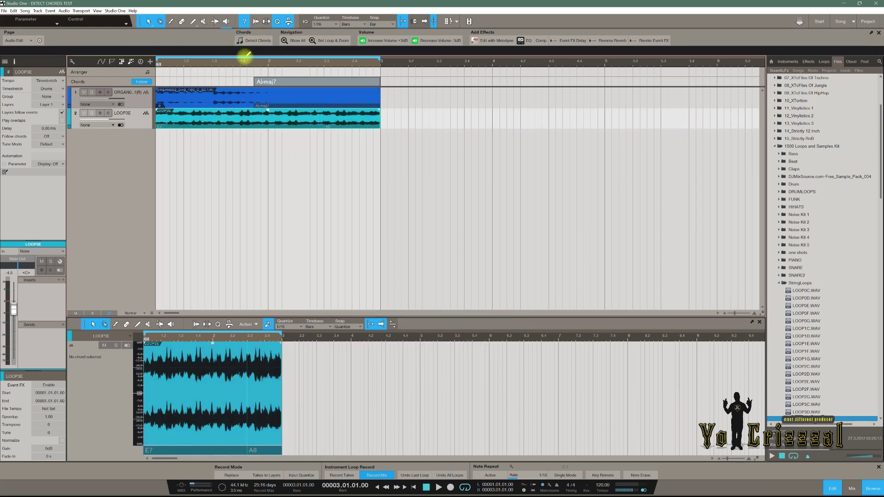
{"action": "left_click", "coordinate": [156, 120]}
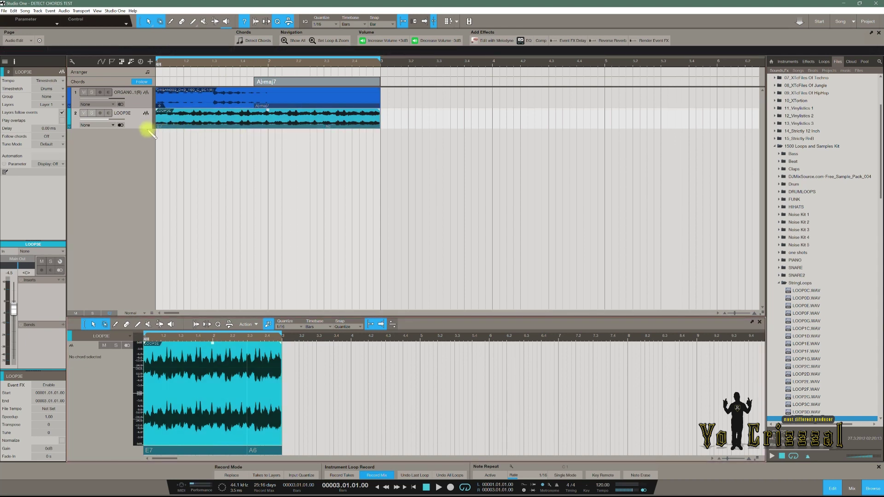
{"action": "left_click_drag", "start_coordinate": [147, 146], "coordinate": [149, 168]}
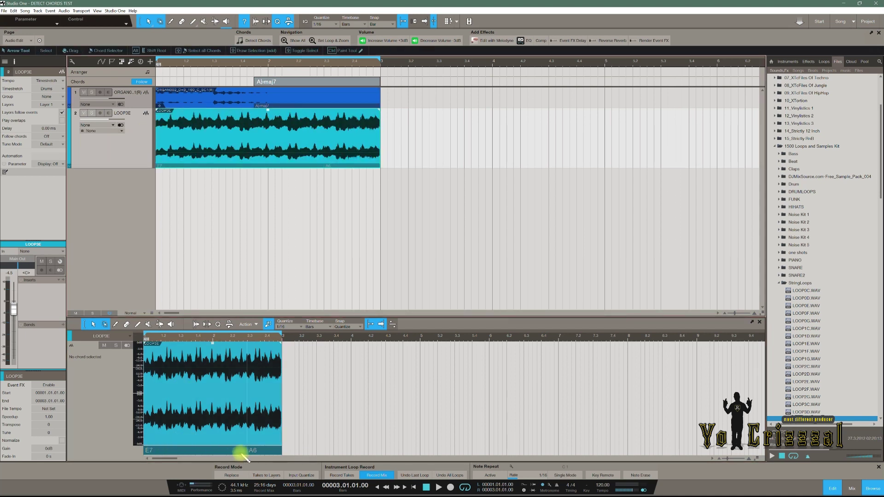
{"action": "left_click", "coordinate": [55, 142]}
{"action": "left_click", "coordinate": [52, 152]}
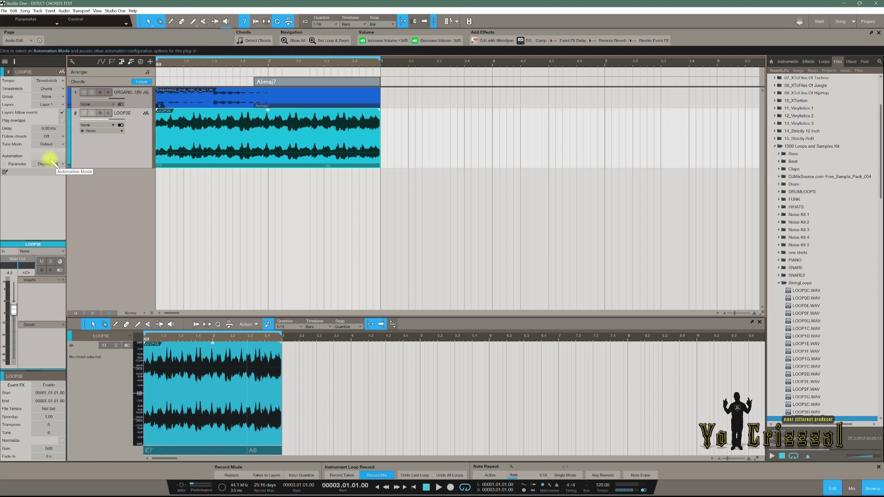
Step: Play the arrangement while lowering the LOOP3E track's volume to -12.8 dB, and stop playback
{"action": "left_click", "coordinate": [440, 487]}
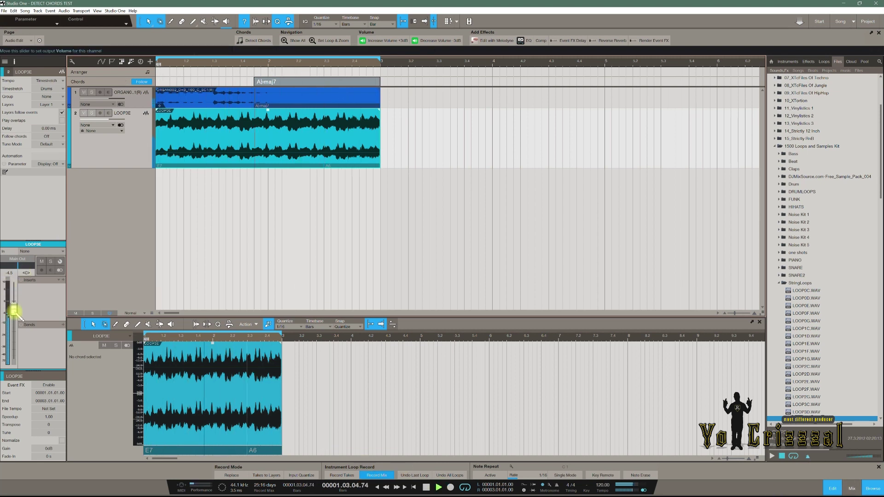
{"action": "left_click_drag", "start_coordinate": [16, 313], "coordinate": [17, 326]}
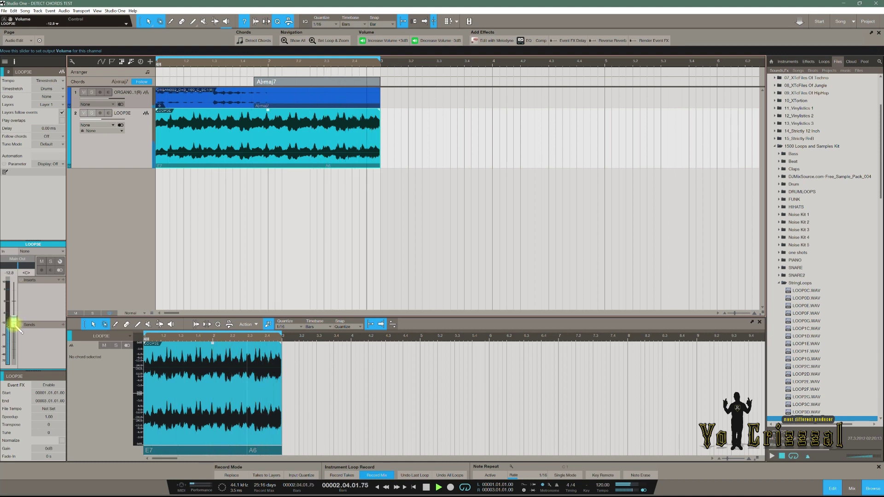
{"action": "left_click", "coordinate": [426, 487]}
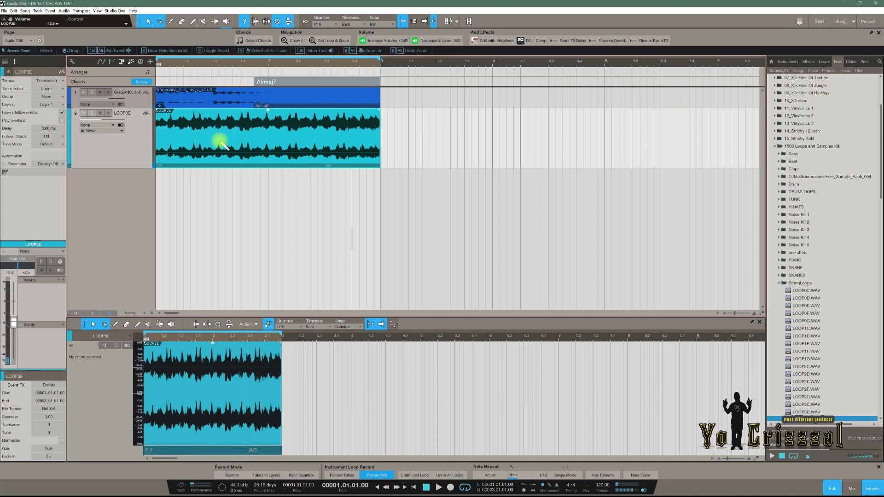
Step: Set the LOOP3E track's Follow chords mode to Parallel and listen to it against the organ loop
{"action": "left_click", "coordinate": [52, 138]}
{"action": "left_click", "coordinate": [53, 154]}
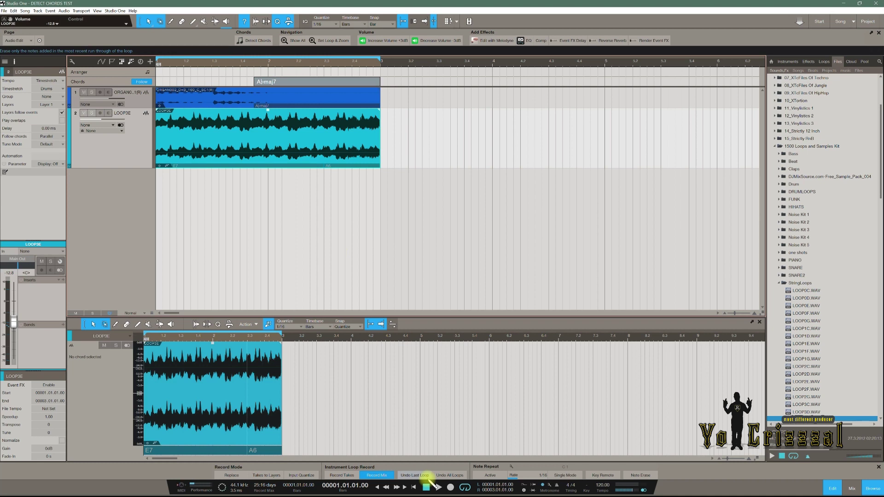
{"action": "key", "text": "space"}
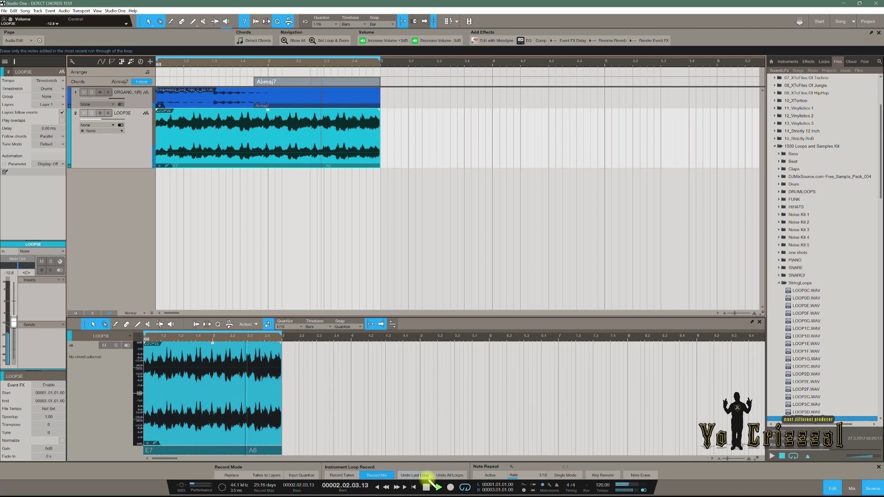
{"action": "left_click", "coordinate": [426, 484]}
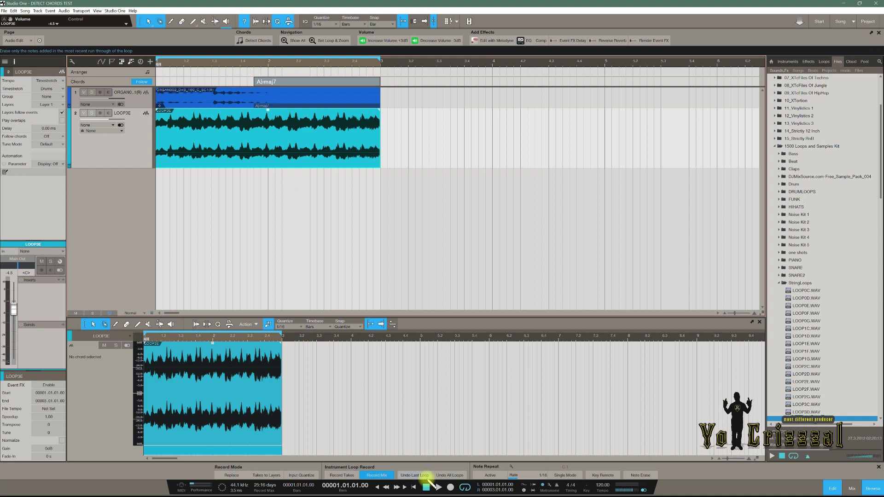
Step: Undo the LOOP3E edits back to the uncut event, time-stretch it to end at bar 5, and play it
{"action": "key", "text": "ctrl+z"}
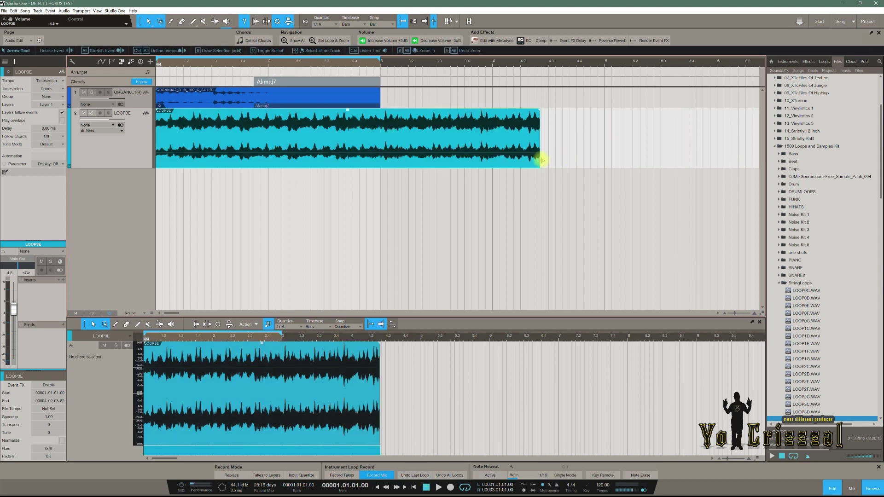
{"action": "left_click_drag", "start_coordinate": [540, 160], "coordinate": [605, 166]}
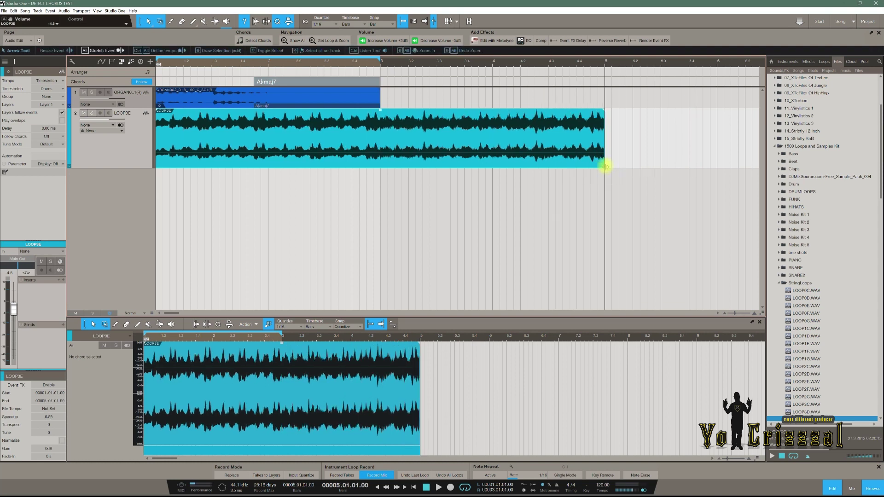
{"action": "key", "text": "space"}
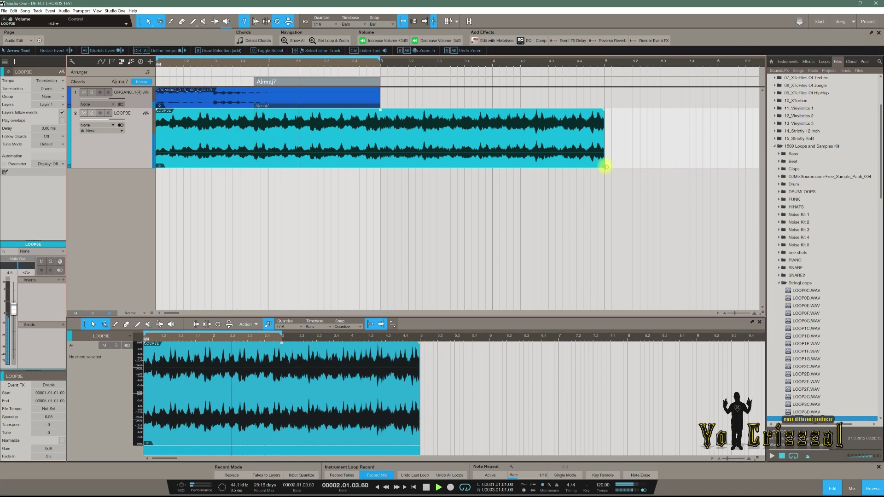
{"action": "key", "text": "space"}
Step: Split the stretched LOOP3E event at bar 3 and undo the split
{"action": "right_click", "coordinate": [512, 244]}
{"action": "left_click", "coordinate": [510, 253]}
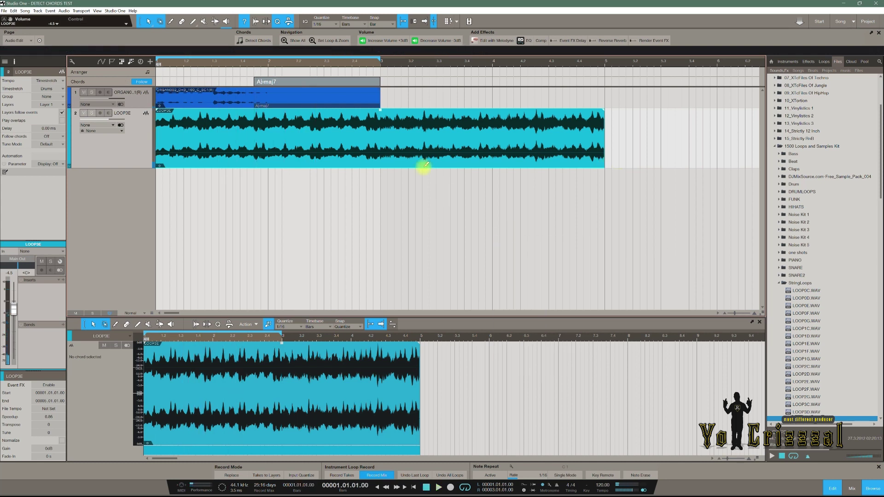
{"action": "left_click", "coordinate": [382, 123]}
{"action": "right_click", "coordinate": [421, 197]}
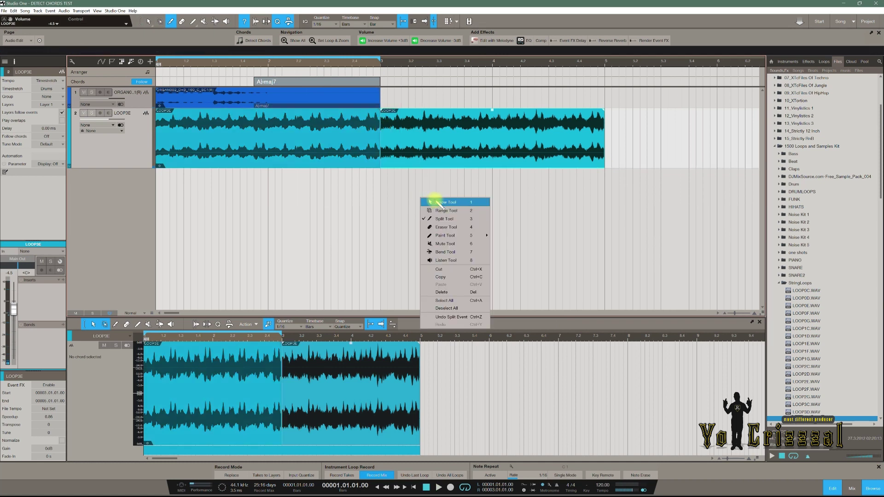
{"action": "left_click", "coordinate": [437, 203]}
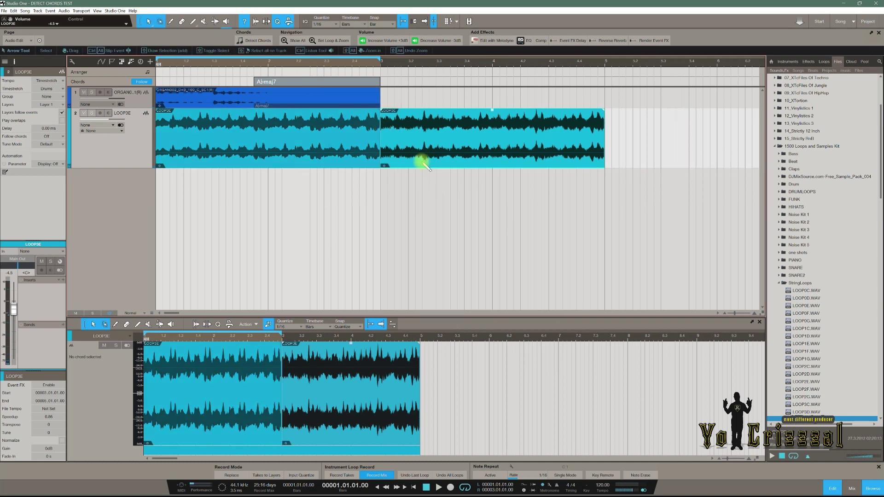
{"action": "key", "text": "ctrl+z"}
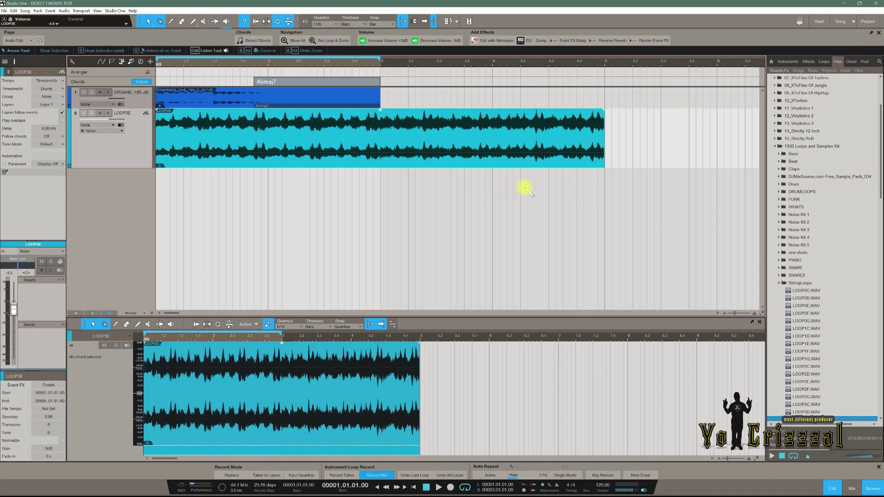
Step: Time-stretch the LOOP3E event to end at bar 3, matching the organ loop's length, and play it back
{"action": "left_click_drag", "start_coordinate": [600, 151], "coordinate": [380, 160]}
{"action": "key", "text": "space"}
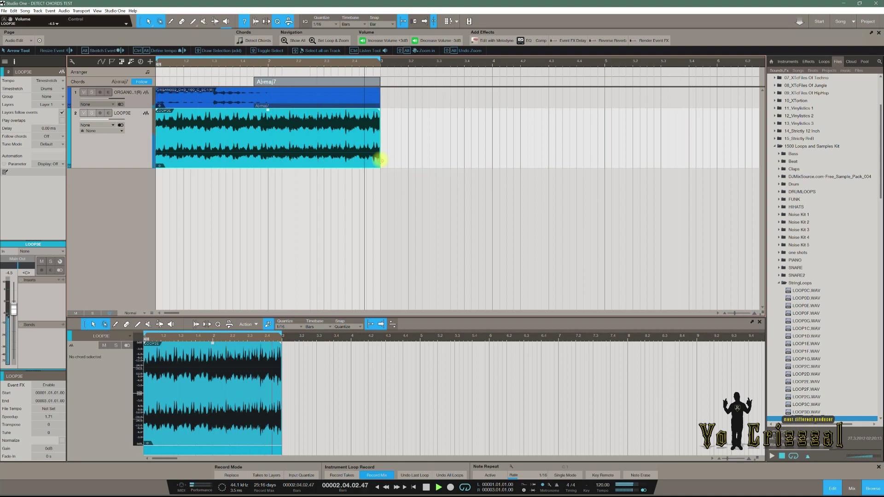
{"action": "key", "text": "space"}
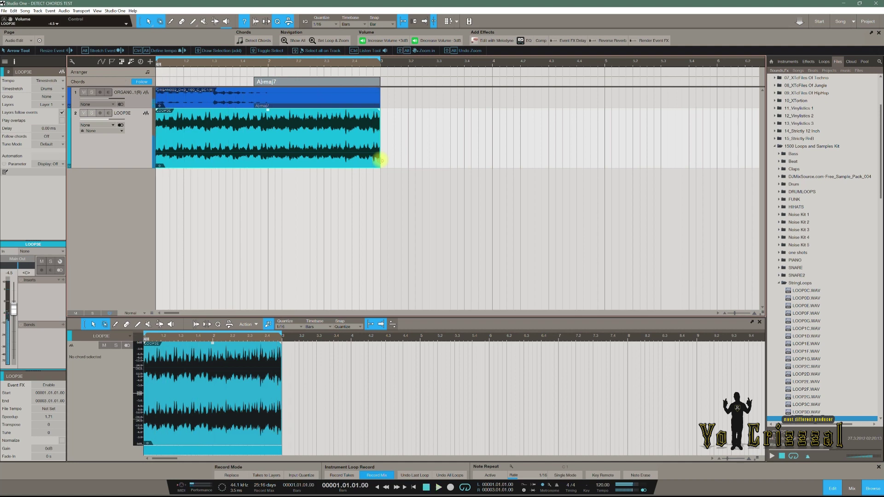
Step: Set the LOOP3E track's Follow chords mode to Parallel and detect the chords in its compressed event
{"action": "left_click", "coordinate": [71, 154]}
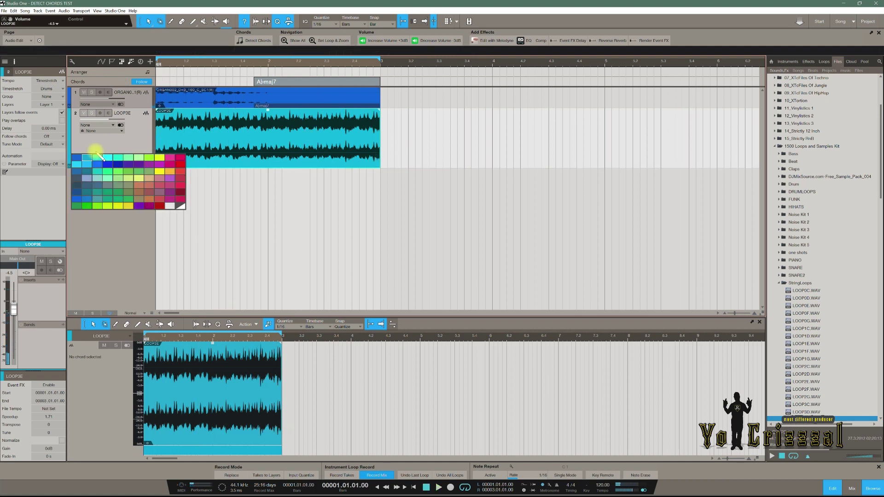
{"action": "left_click", "coordinate": [53, 137]}
{"action": "left_click", "coordinate": [60, 152]}
{"action": "right_click", "coordinate": [193, 157]}
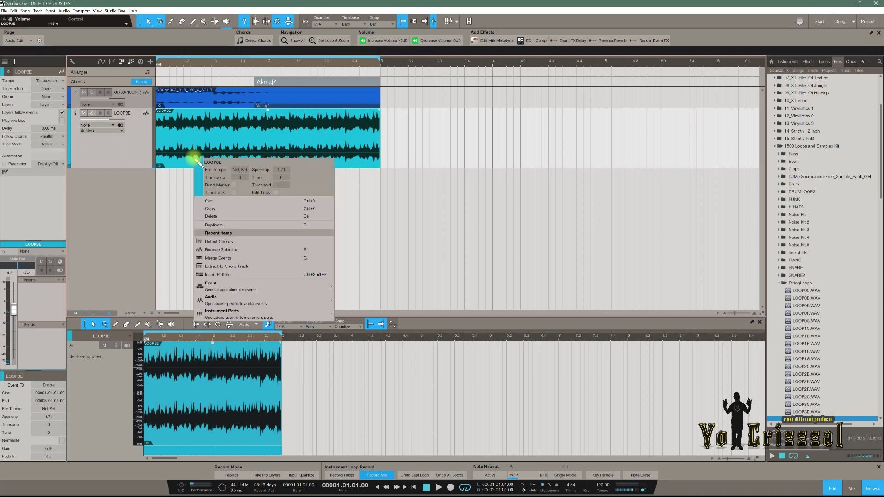
{"action": "left_click", "coordinate": [220, 241]}
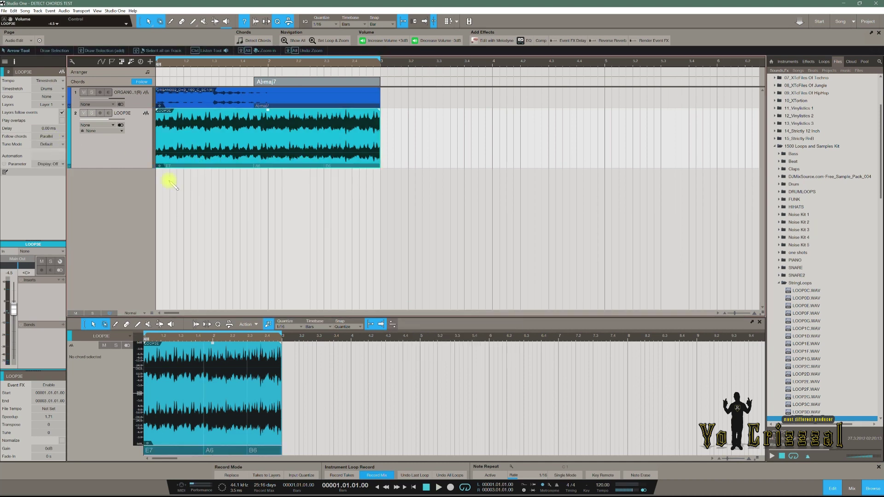
Step: Choose Parallel again as LOOP3E's Follow chords mode and lower its volume to about -9 dB during playback
{"action": "right_click", "coordinate": [113, 151]}
{"action": "left_click", "coordinate": [53, 137]}
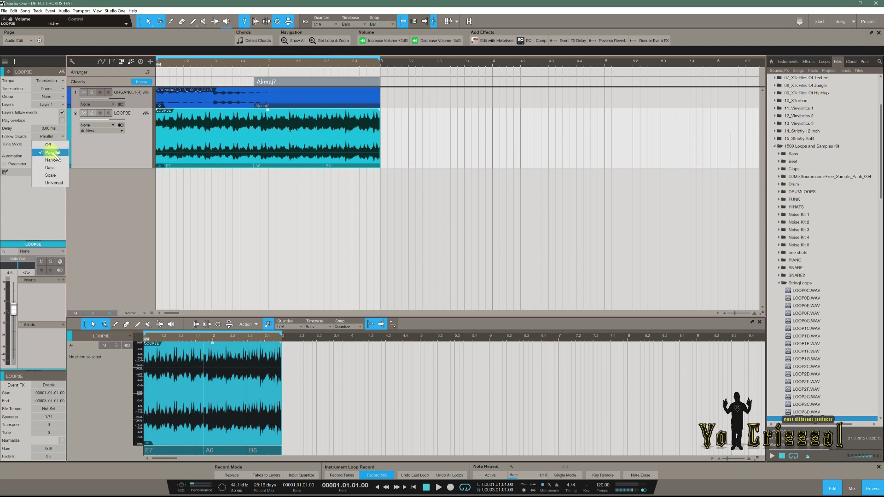
{"action": "left_click", "coordinate": [60, 151]}
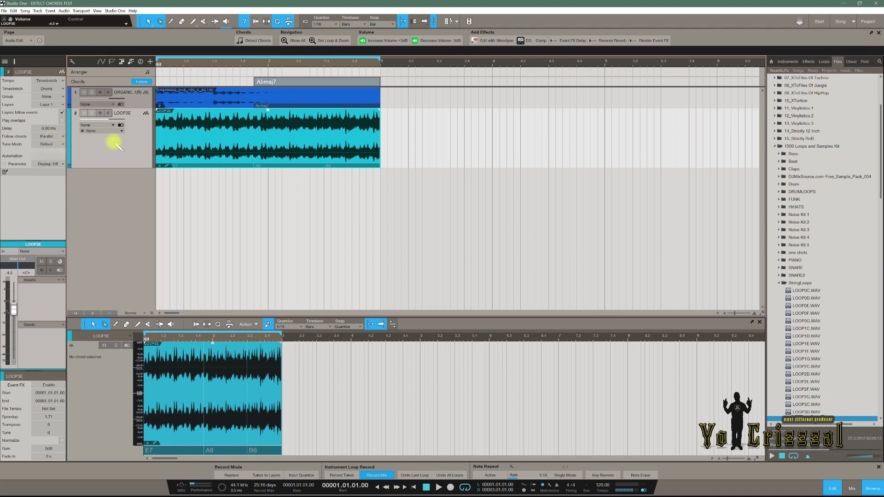
{"action": "key", "text": "space"}
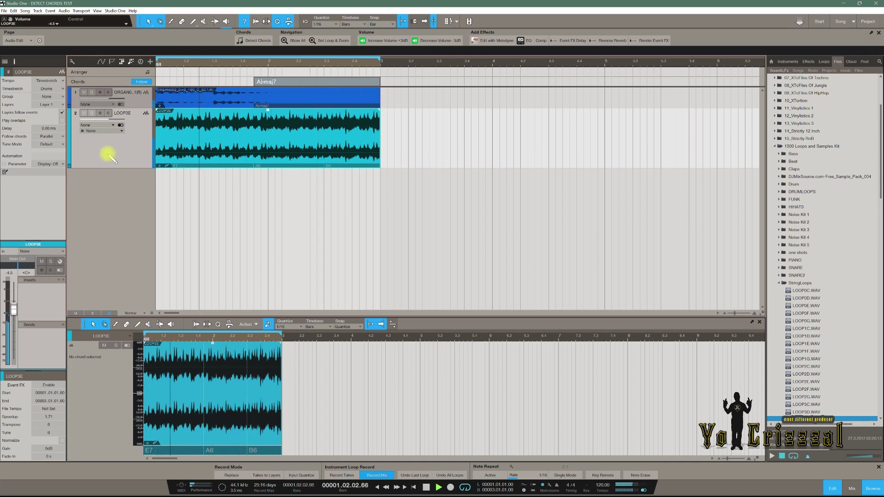
{"action": "left_click_drag", "start_coordinate": [14, 311], "coordinate": [14, 318]}
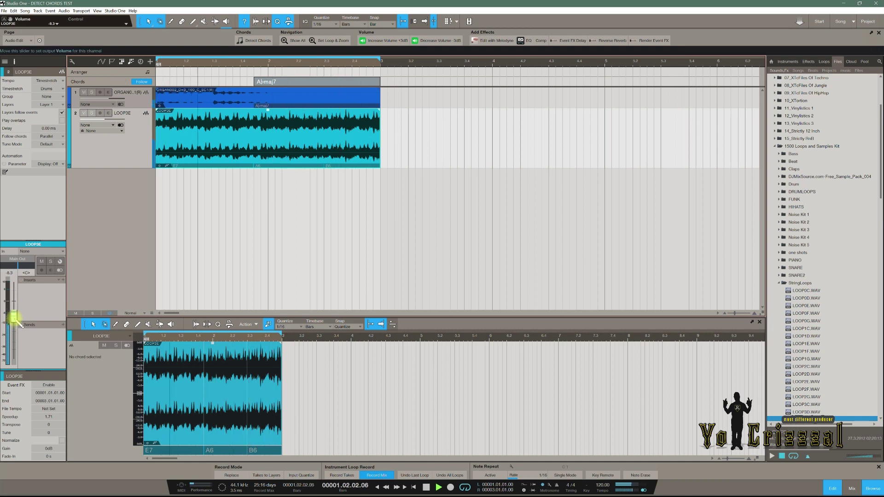
Step: Change the LOOP3E track's Follow chords mode to Narrow
{"action": "left_click", "coordinate": [52, 137]}
{"action": "left_click", "coordinate": [54, 163]}
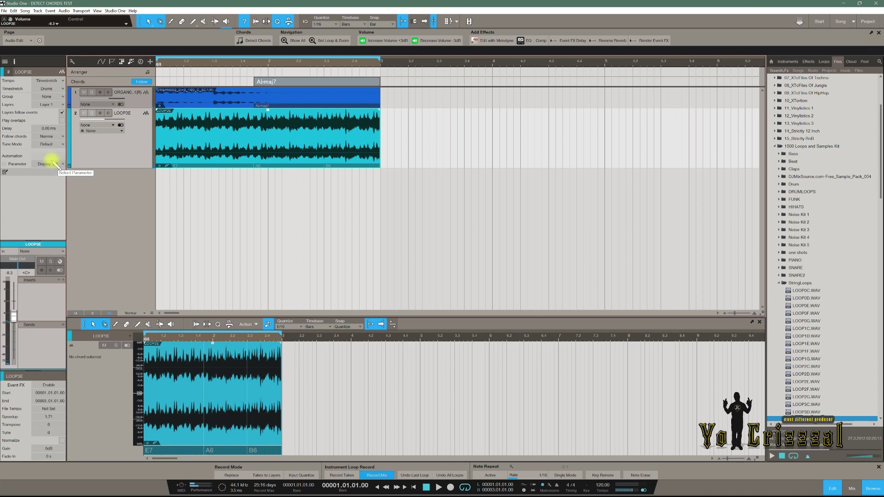
Step: Play back the loops and try Bass as the LOOP3E track's Follow chords mode during playback
{"action": "key", "text": "space"}
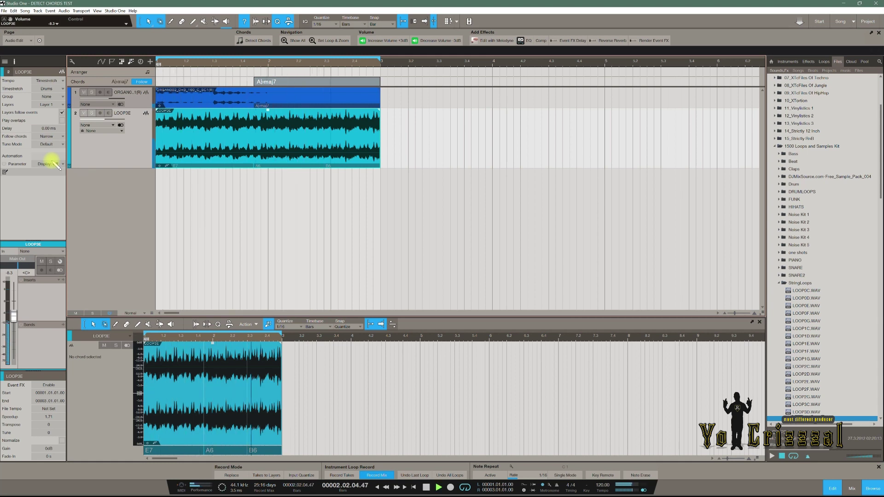
{"action": "left_click", "coordinate": [52, 137]}
{"action": "left_click", "coordinate": [52, 168]}
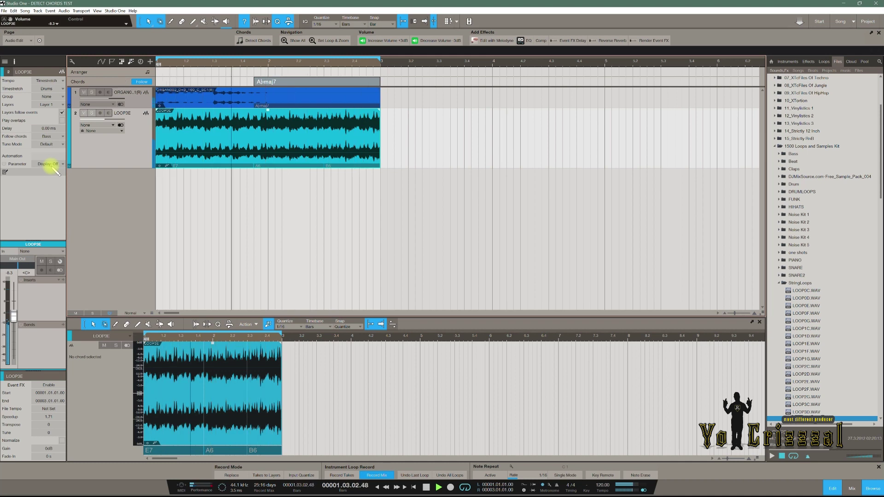
{"action": "key", "text": "space"}
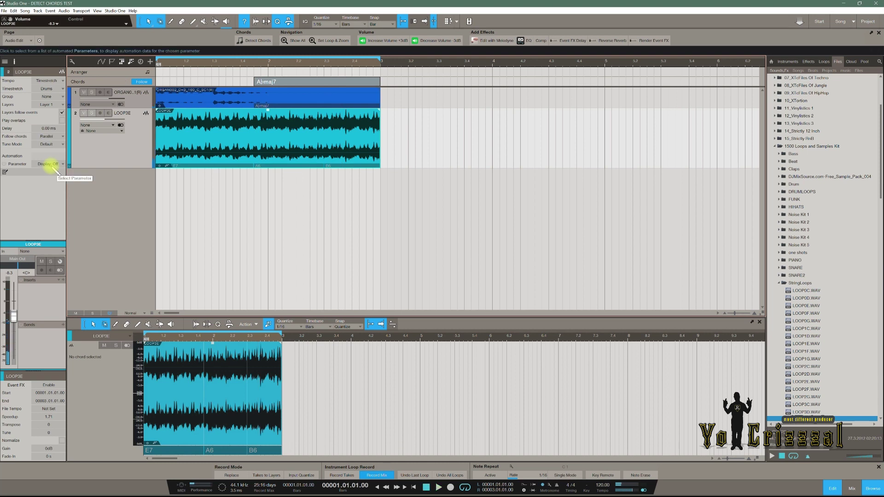
Step: Undo LOOP3E's chord, volume and time-stretch edits back to the original event ending at bar 5
{"action": "key", "text": "ctrl+z"}
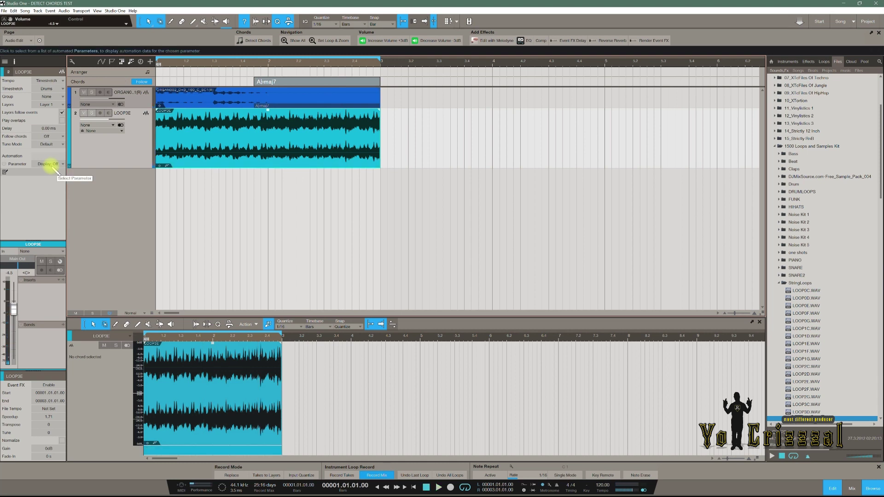
{"action": "key", "text": "ctrl+z"}
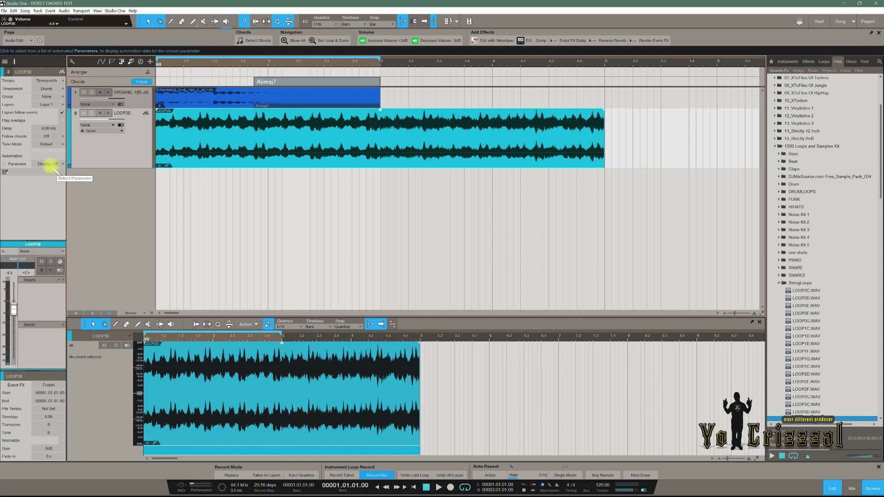
Step: Split the LOOP3E event at bar 3 with the Split Tool and delete the part after it
{"action": "right_click", "coordinate": [486, 244]}
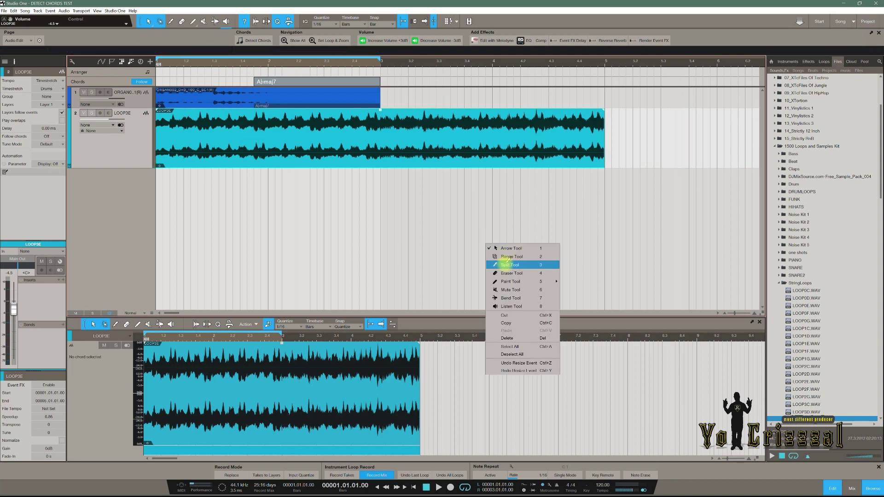
{"action": "left_click", "coordinate": [506, 263]}
{"action": "left_click", "coordinate": [379, 115]}
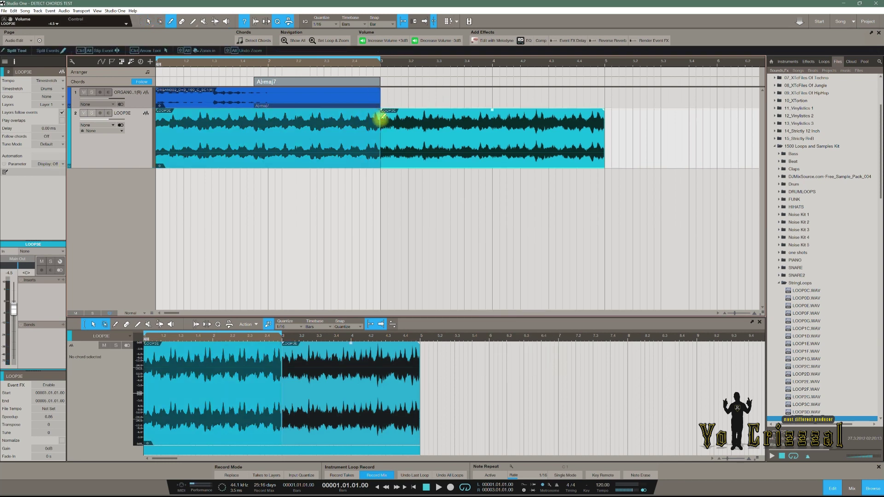
{"action": "right_click", "coordinate": [420, 183]}
{"action": "left_click", "coordinate": [428, 189]}
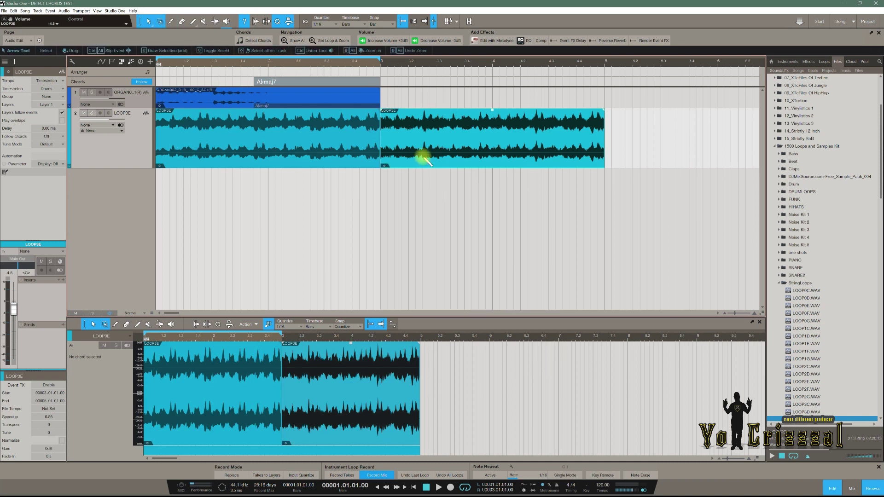
{"action": "key", "text": "Delete"}
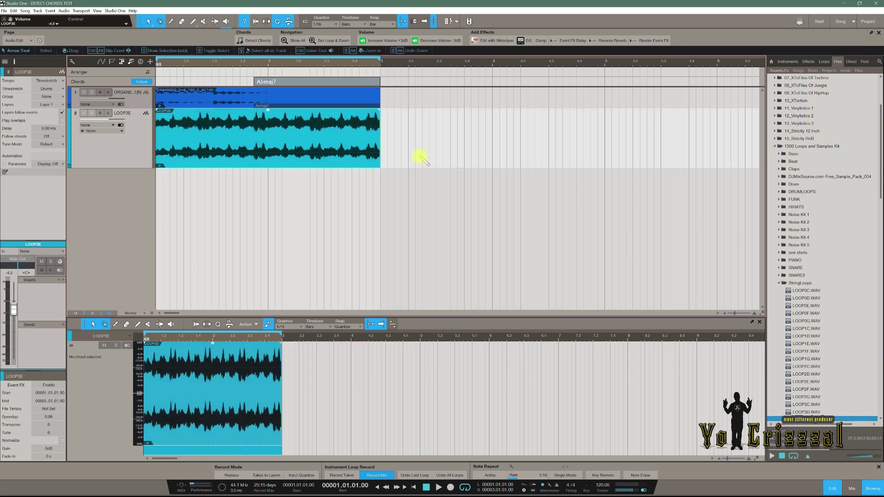
Step: Detect the chords in the trimmed LOOP3E event and set the track's Follow chords mode to Parallel
{"action": "right_click", "coordinate": [192, 160]}
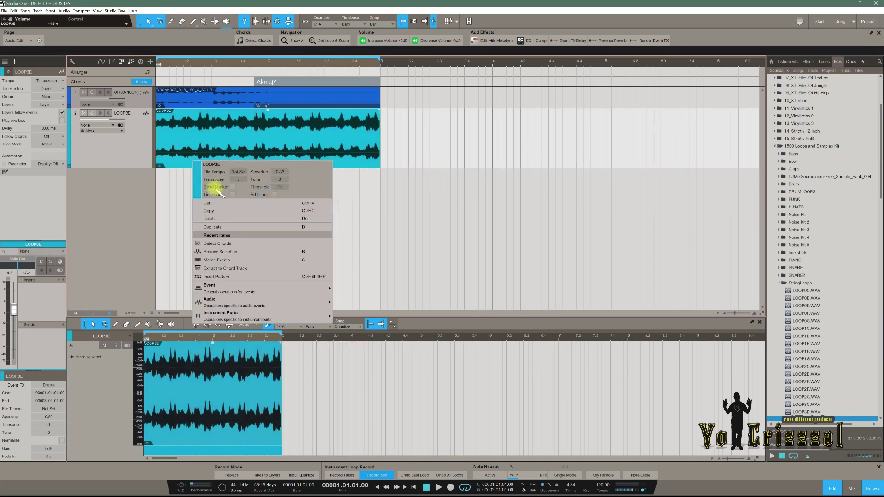
{"action": "left_click", "coordinate": [214, 243]}
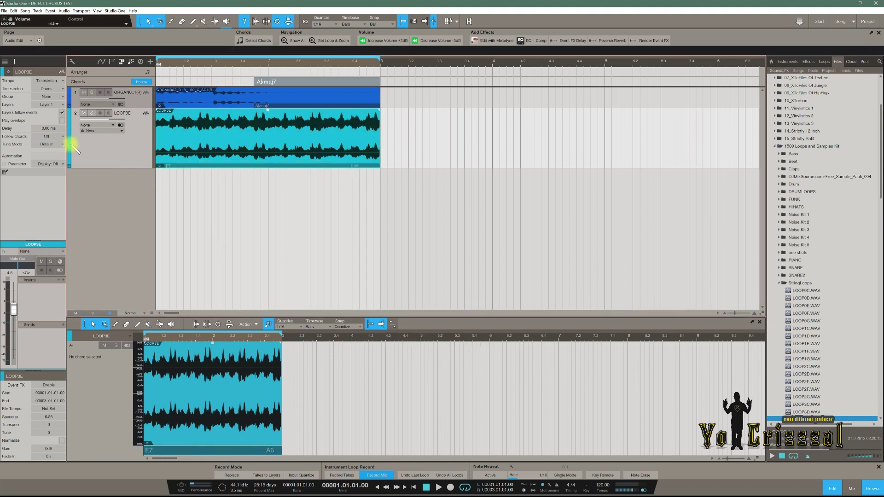
{"action": "left_click", "coordinate": [49, 137]}
{"action": "left_click", "coordinate": [51, 163]}
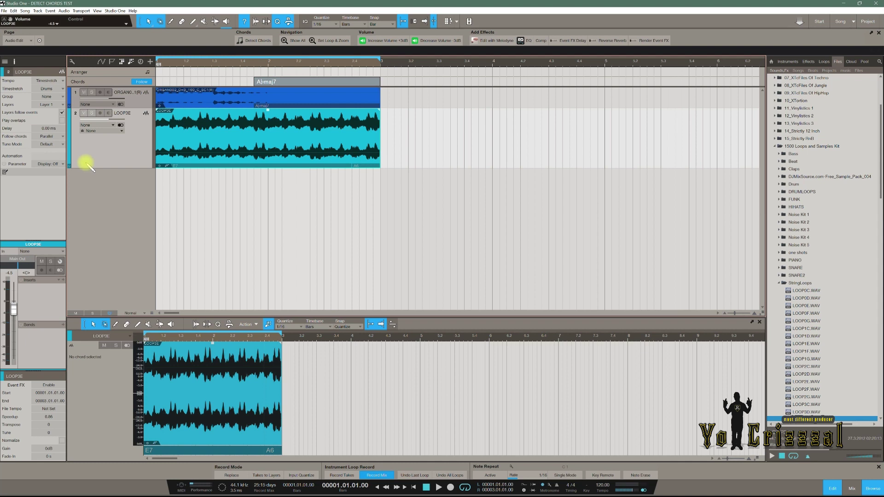
Step: Play back both loops and recolour the LOOP3E track light green
{"action": "key", "text": "space"}
{"action": "left_click", "coordinate": [70, 153]}
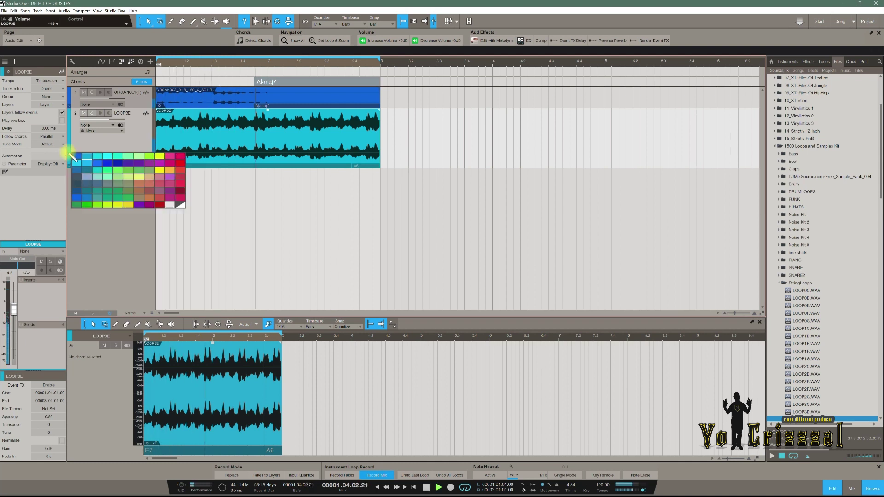
{"action": "left_click", "coordinate": [117, 178]}
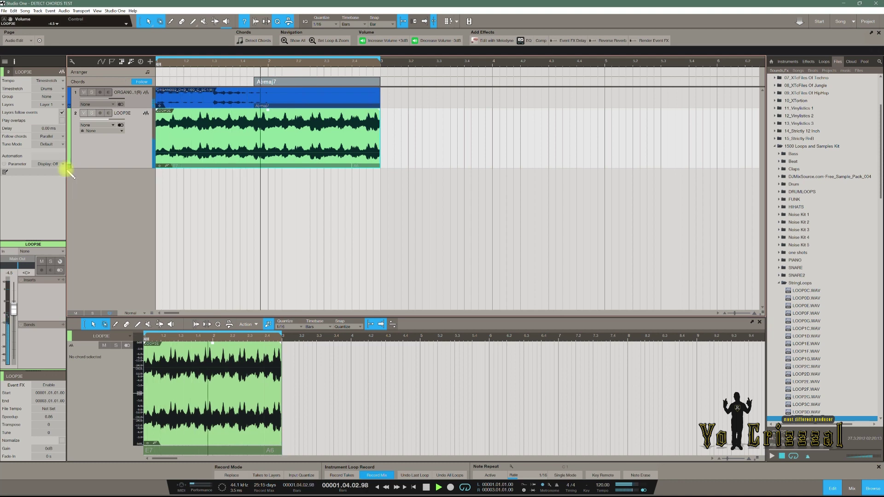
Step: Compare the Narrow and Bass Follow chords modes on LOOP3E during playback, keeping Bass, and stop playback
{"action": "left_click", "coordinate": [50, 140]}
{"action": "left_click", "coordinate": [57, 164]}
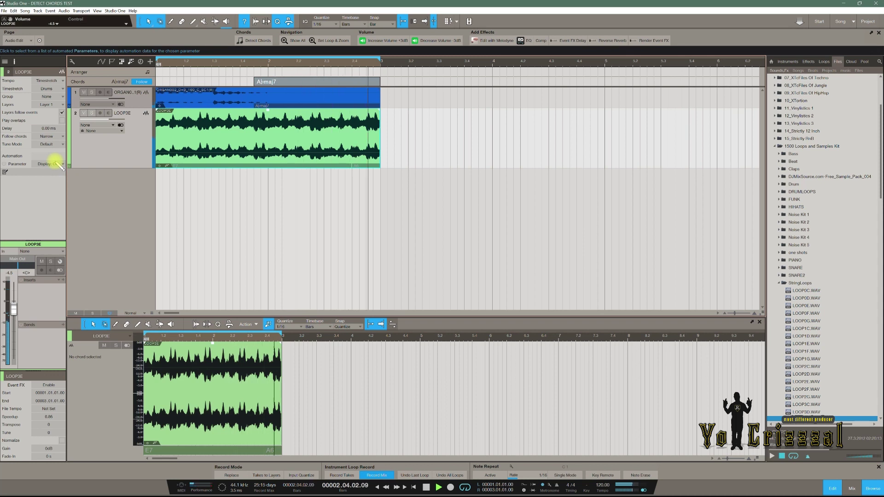
{"action": "left_click", "coordinate": [46, 137]}
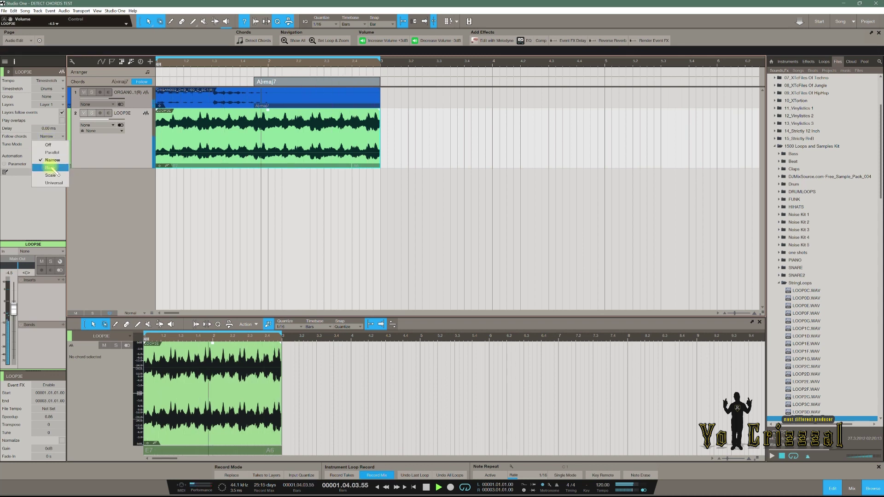
{"action": "left_click", "coordinate": [53, 160]}
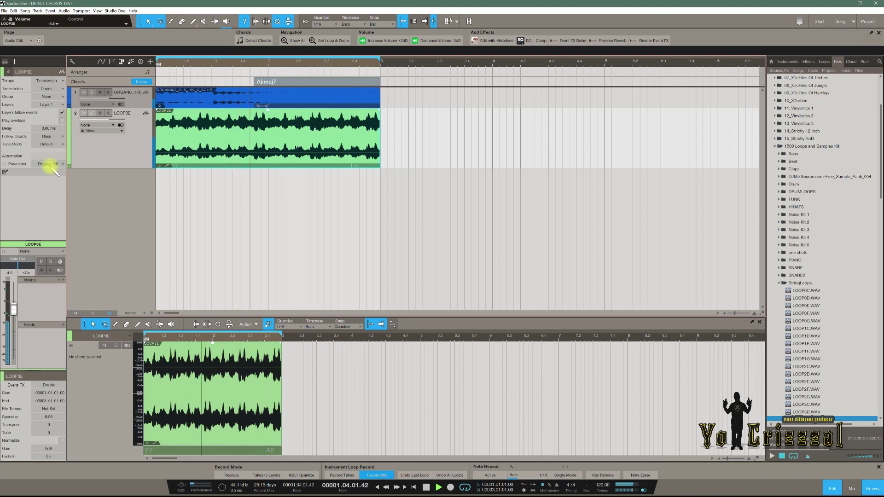
{"action": "key", "text": "space"}
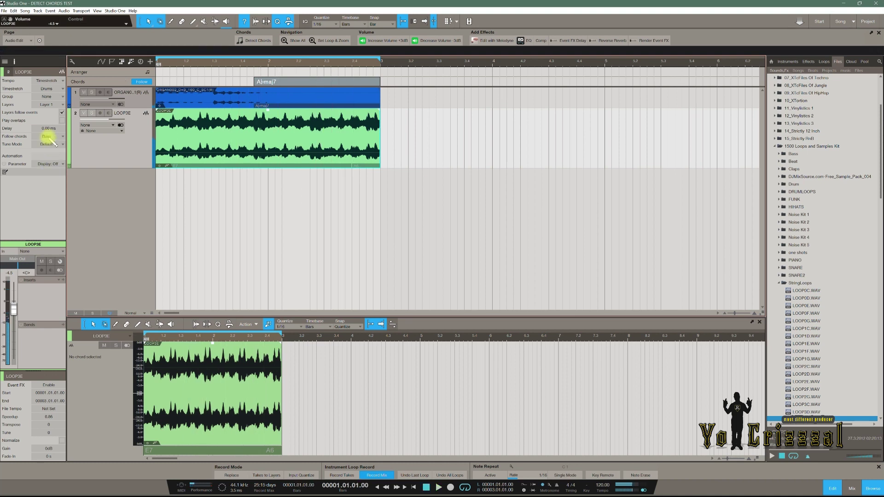
{"action": "left_click", "coordinate": [48, 137]}
{"action": "left_click", "coordinate": [124, 199]}
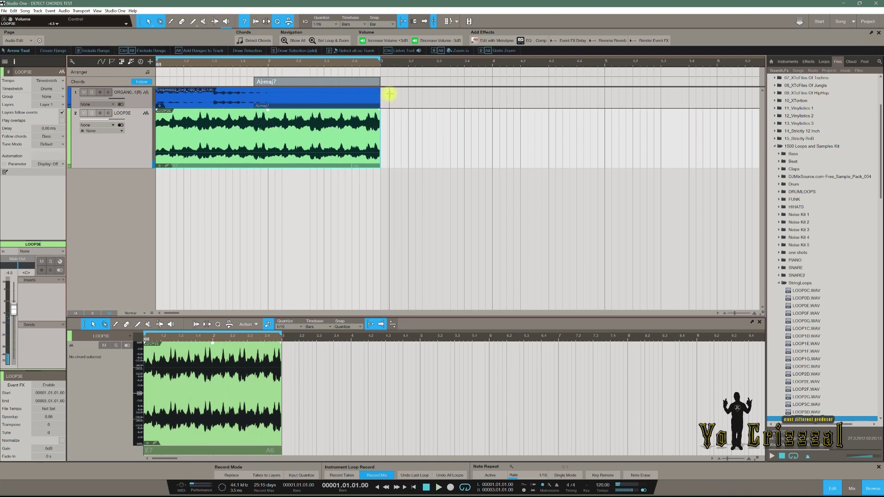
Step: Delete both audio events from the arrangement and the Abmaj7 chord from the chord track
{"action": "left_click_drag", "start_coordinate": [388, 94], "coordinate": [138, 168]}
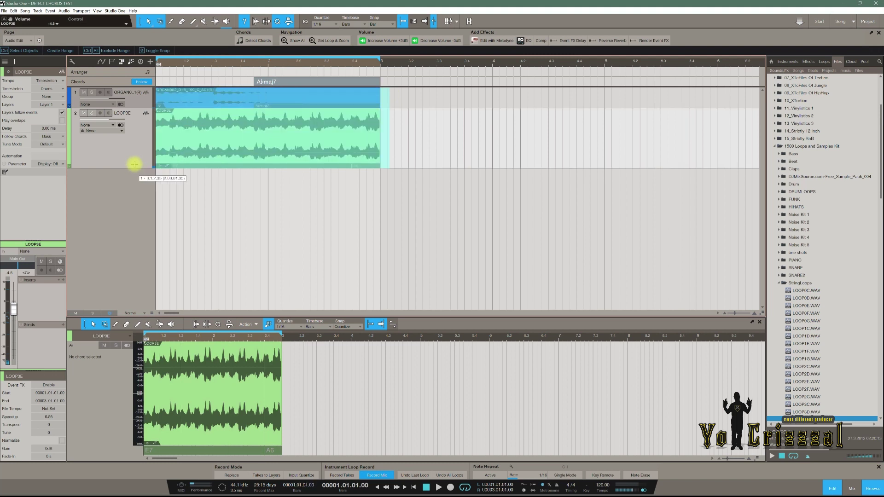
{"action": "key", "text": "Delete"}
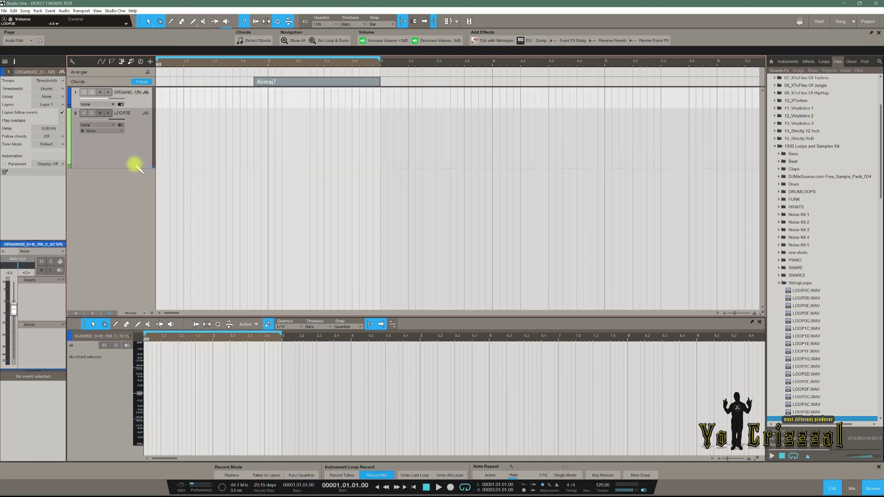
{"action": "left_click", "coordinate": [282, 83]}
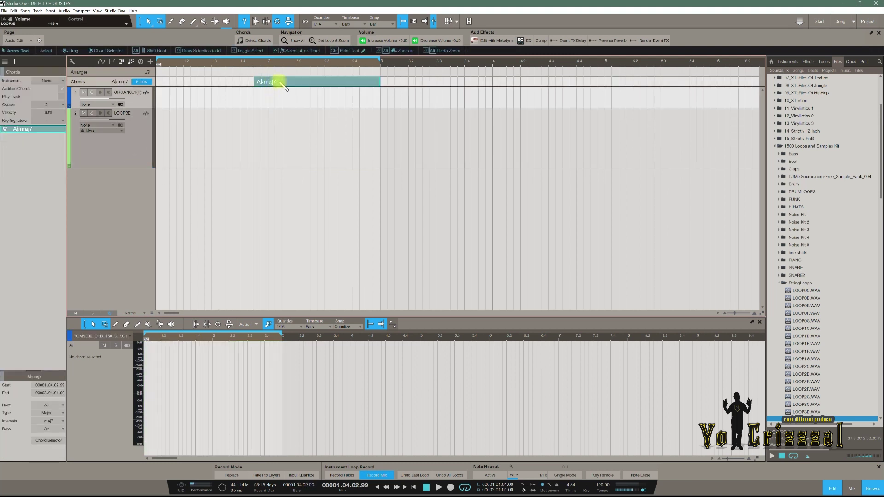
{"action": "key", "text": "Delete"}
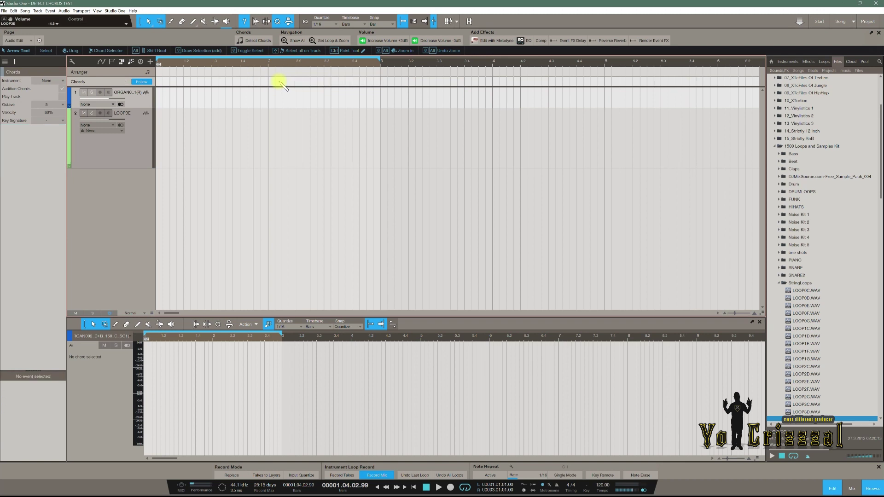
Step: Remove the organ and LOOP3E tracks from the song
{"action": "left_click", "coordinate": [136, 102]}
{"action": "left_click", "coordinate": [138, 134]}
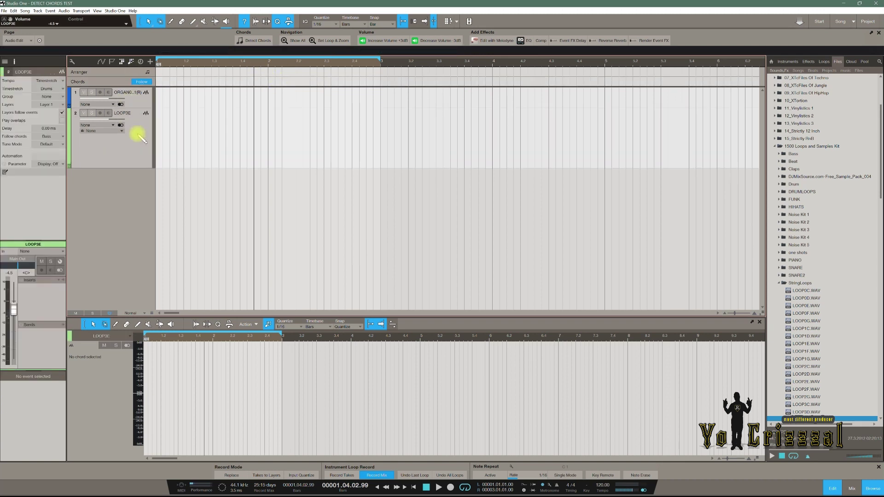
{"action": "key", "text": "Delete"}
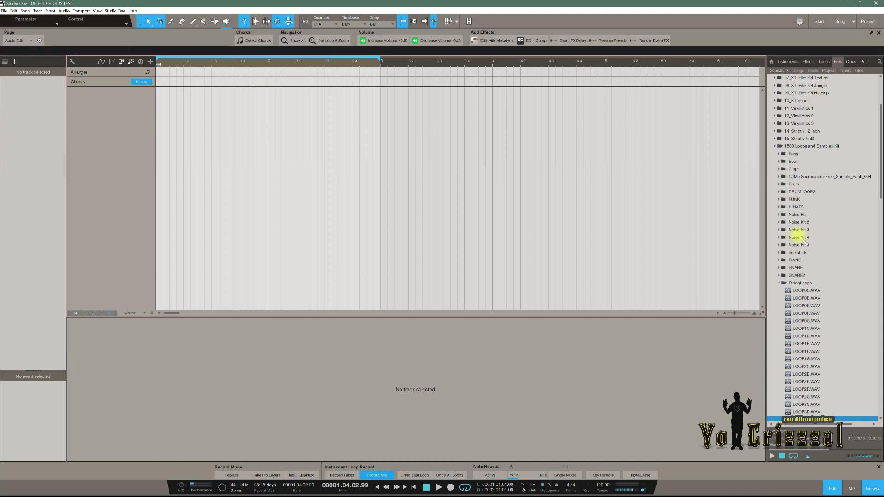
Step: Collapse the StringLoops and 1500 Loops and Samples Kit folders and open the Guitar folder in the loop library
{"action": "left_click", "coordinate": [779, 282]}
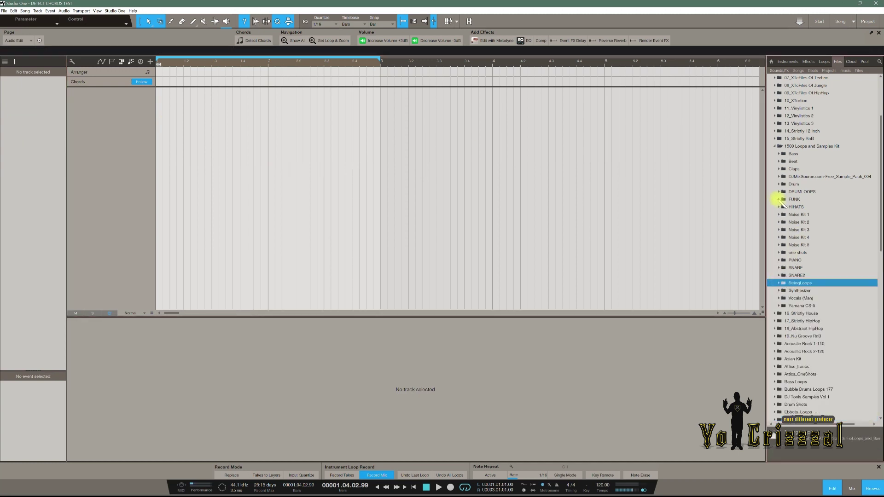
{"action": "left_click", "coordinate": [775, 146]}
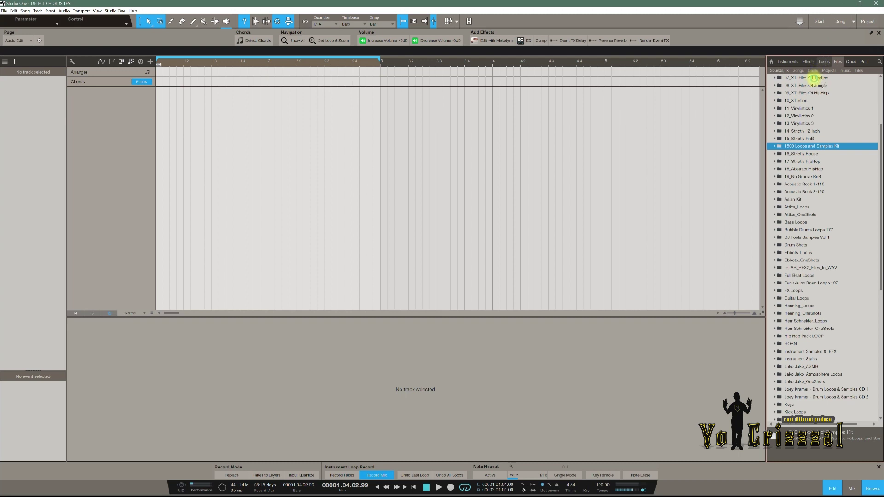
{"action": "left_click", "coordinate": [813, 78]}
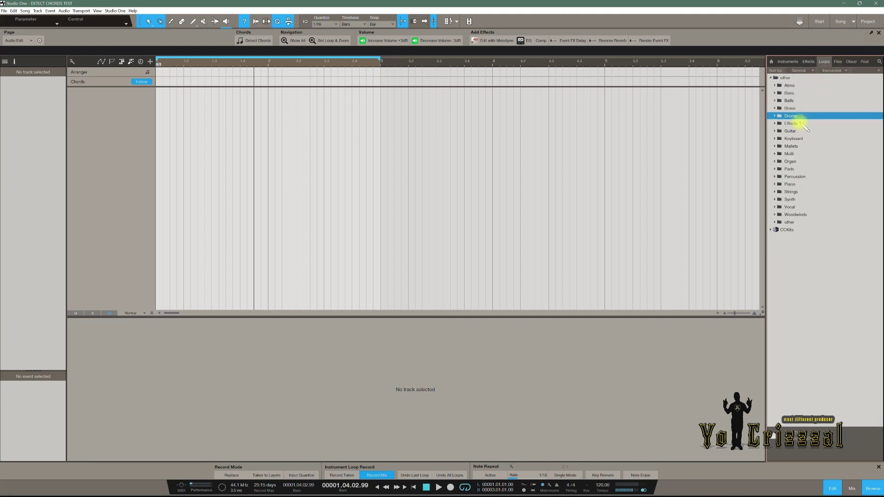
{"action": "left_click", "coordinate": [776, 131]}
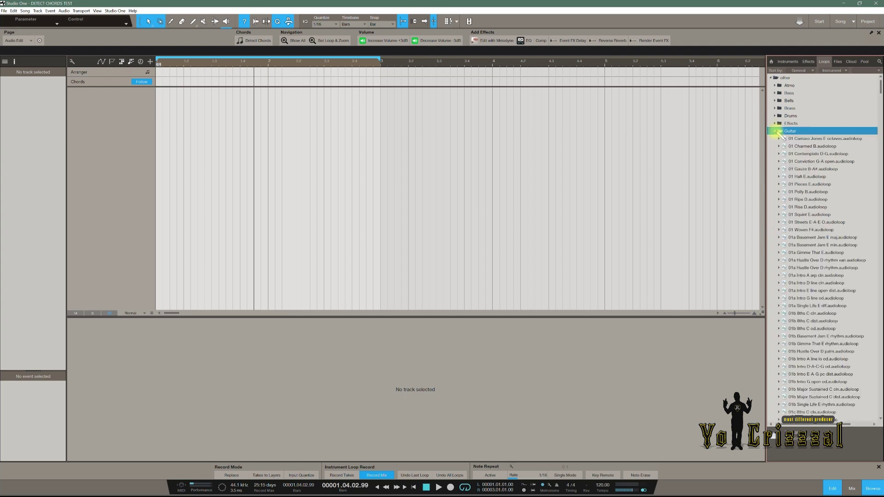
Step: Audition guitar loops in the Guitar folder, from 01 Charmed B through the 01a and 01b loops, to find a suitable rhythm part
{"action": "left_click", "coordinate": [809, 147]}
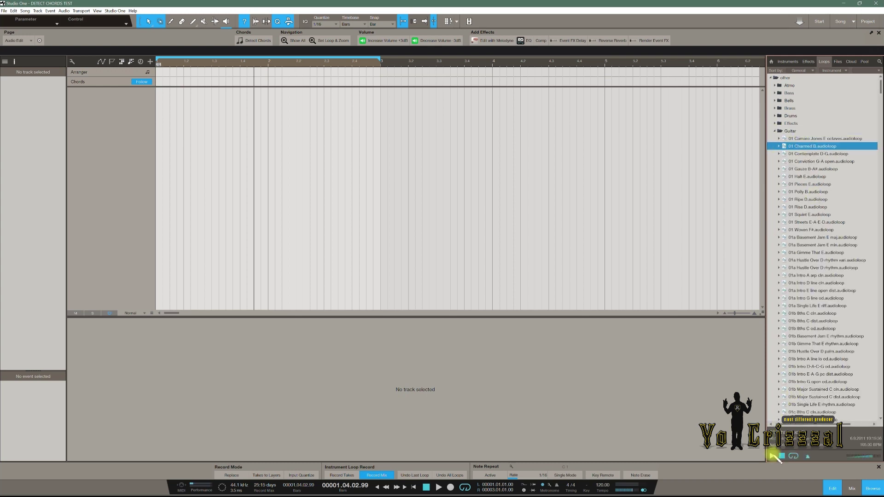
{"action": "left_click", "coordinate": [813, 162]}
{"action": "left_click", "coordinate": [813, 170]}
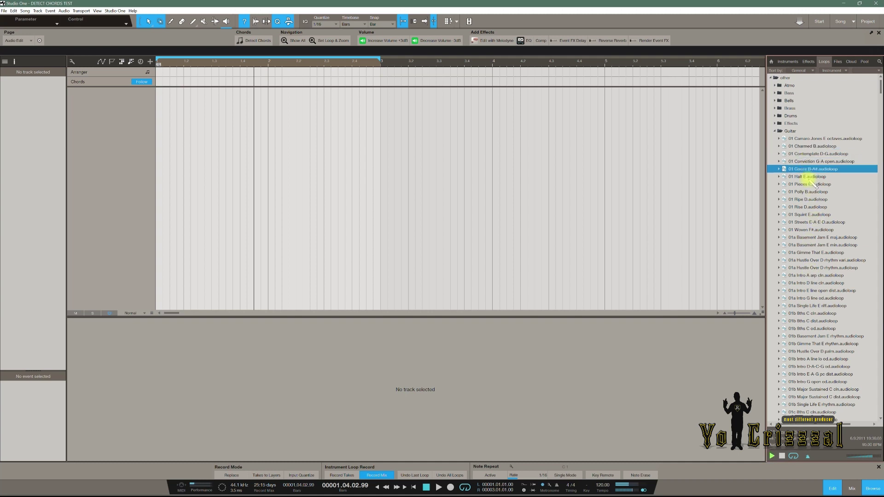
{"action": "left_click", "coordinate": [811, 185]}
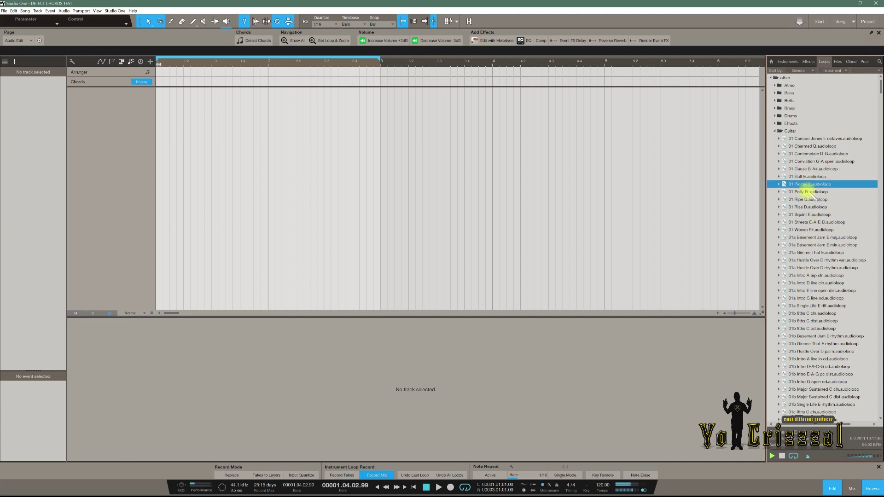
{"action": "key", "text": "Down"}
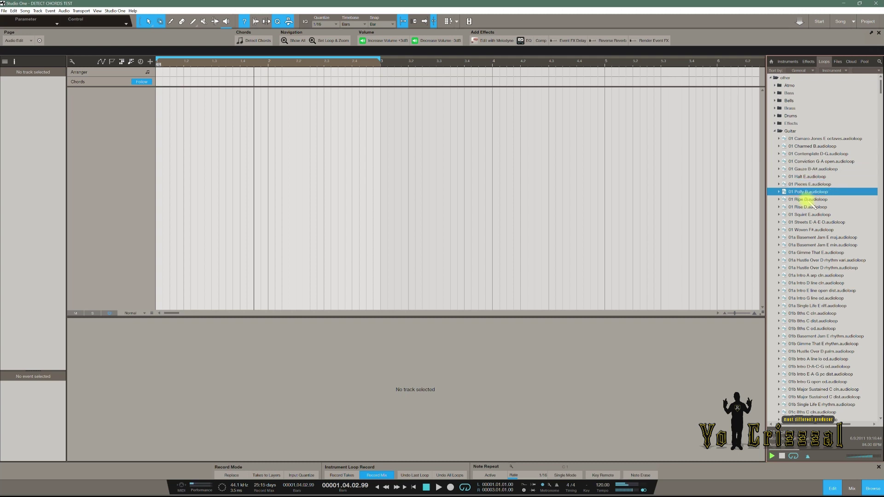
{"action": "key", "text": "Down"}
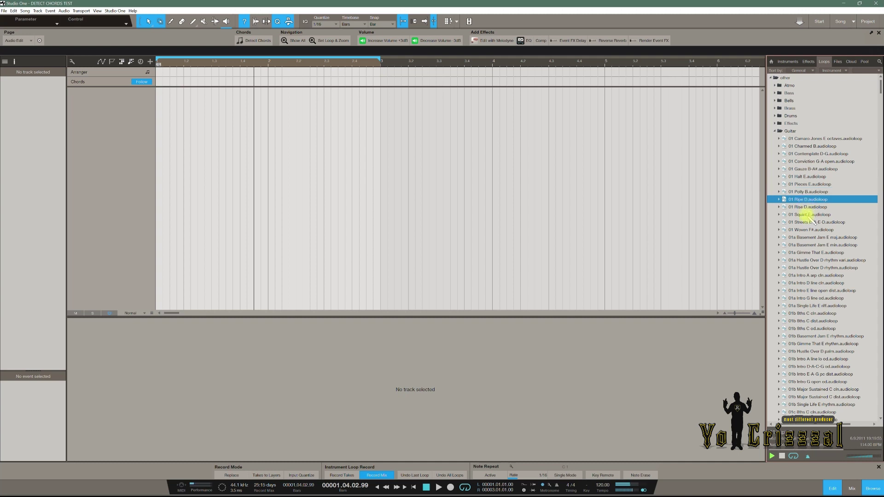
{"action": "left_click", "coordinate": [810, 215]}
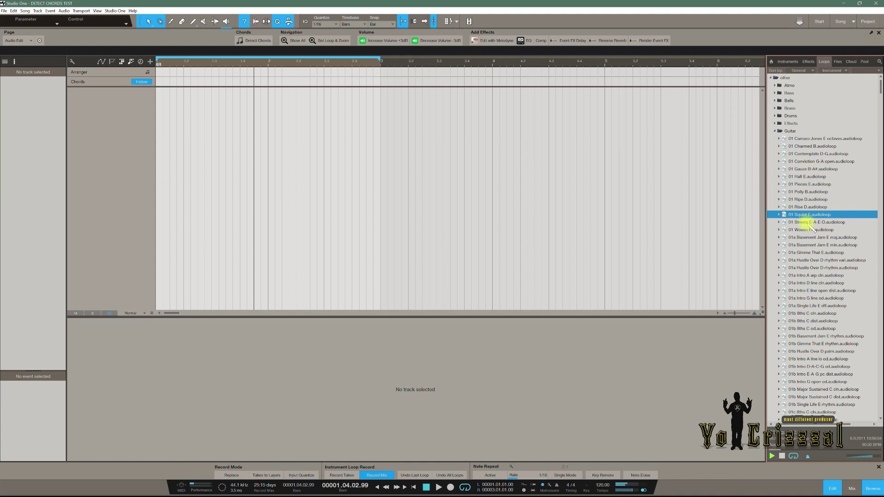
{"action": "left_click", "coordinate": [807, 223]}
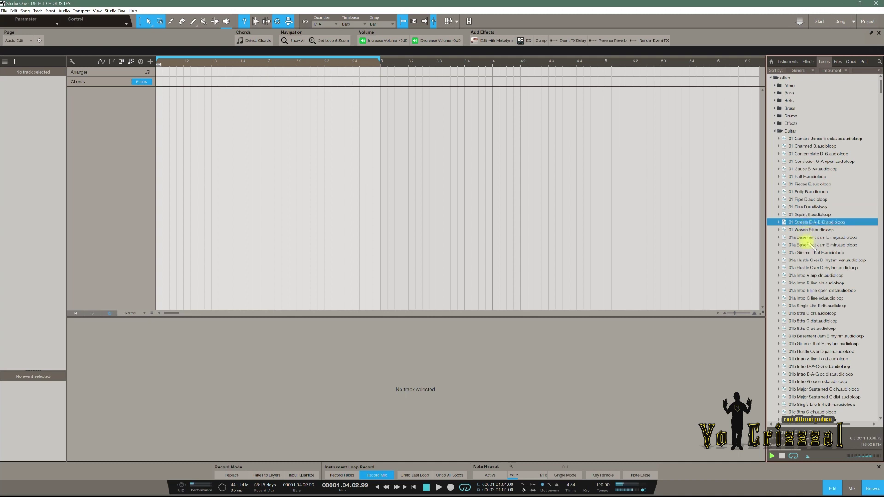
{"action": "left_click", "coordinate": [810, 268]}
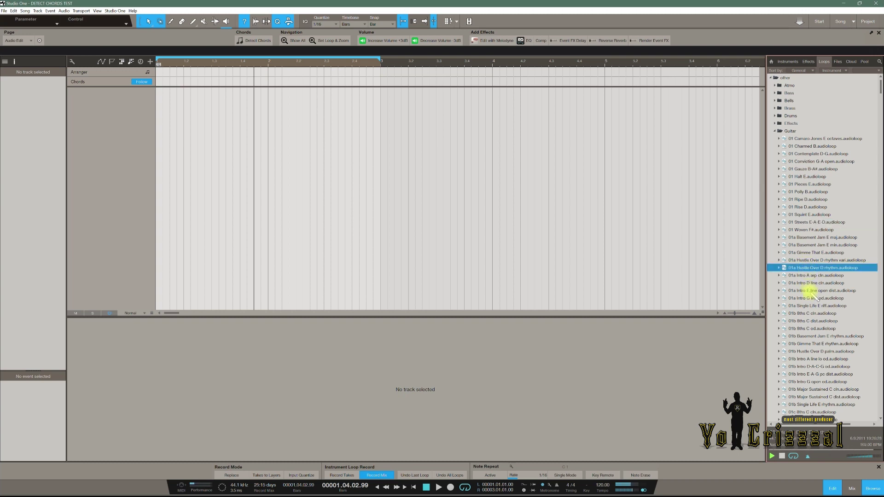
{"action": "left_click", "coordinate": [812, 337]}
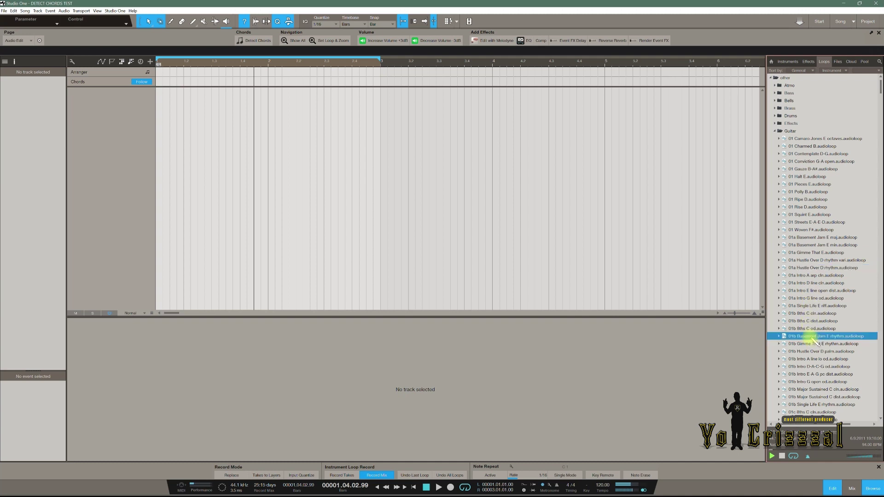
{"action": "left_click", "coordinate": [811, 276]}
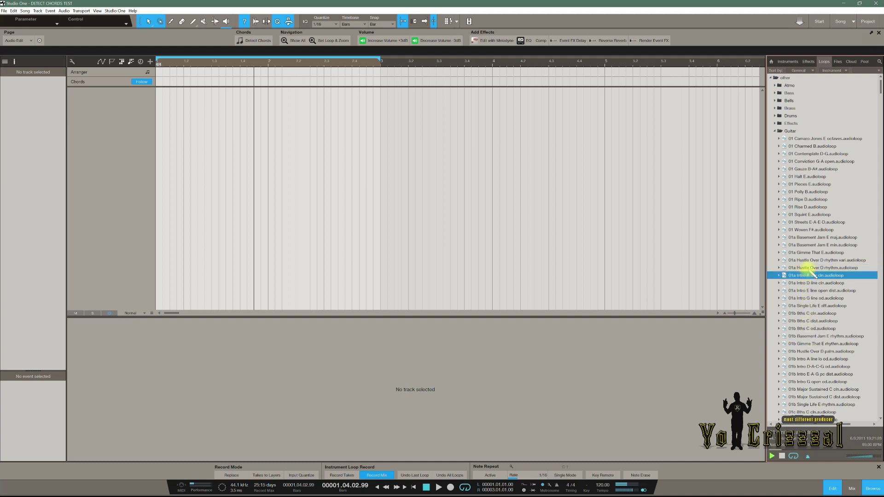
Step: Place the 01a Hustle Over D rhythm loop at the song start and extract its detected chords to the chord track
{"action": "left_click", "coordinate": [815, 269]}
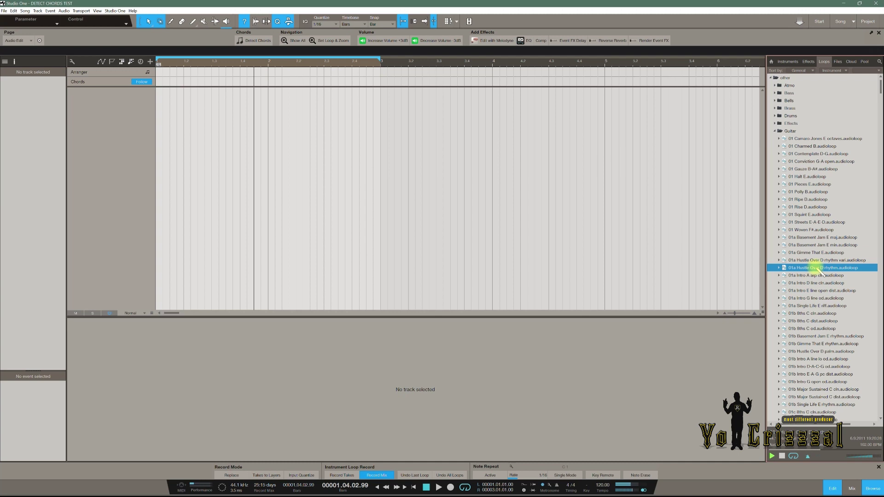
{"action": "left_click_drag", "start_coordinate": [820, 272], "coordinate": [154, 110]}
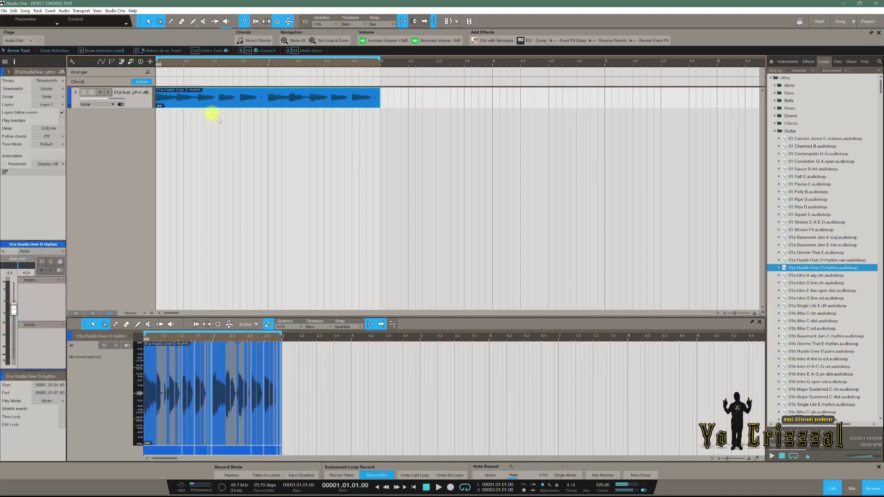
{"action": "right_click", "coordinate": [211, 107]}
{"action": "left_click", "coordinate": [184, 128]}
{"action": "left_click_drag", "start_coordinate": [181, 94], "coordinate": [193, 78]}
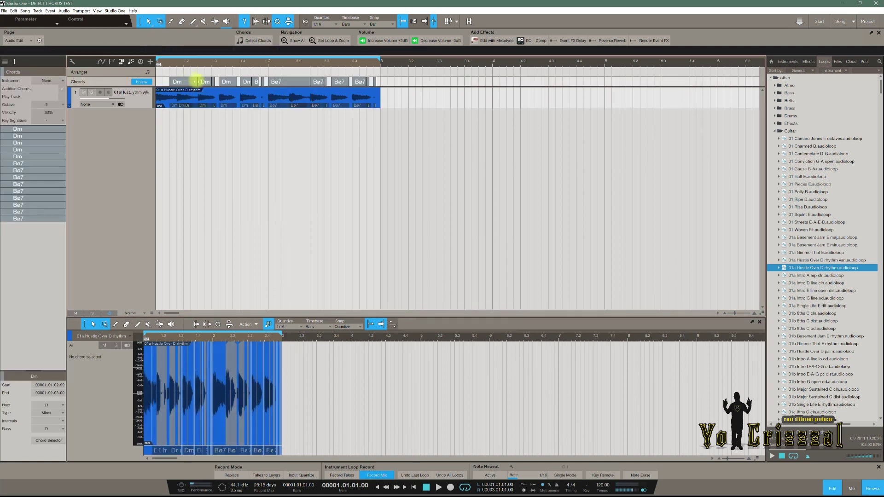
{"action": "left_click", "coordinate": [142, 95]}
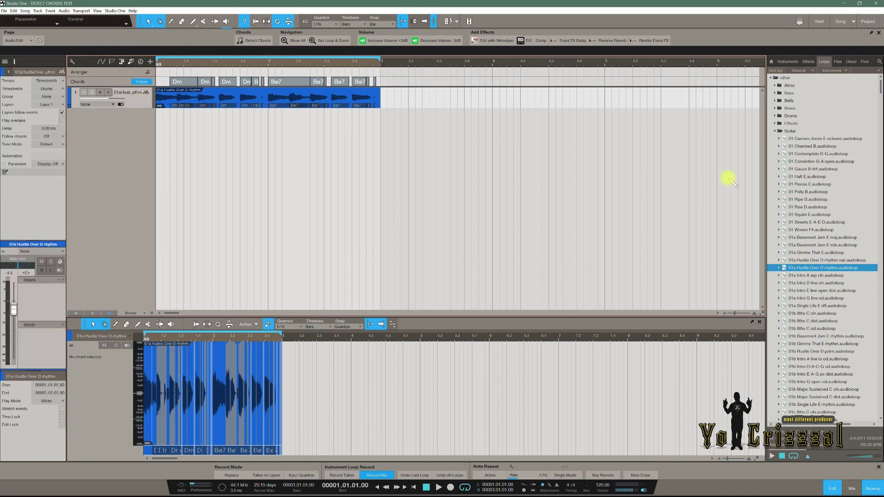
Step: Find 070_Billionaire_Loop_Organ_Dm in the Keyboard loops and place it on a new track at the song start
{"action": "left_click", "coordinate": [819, 375]}
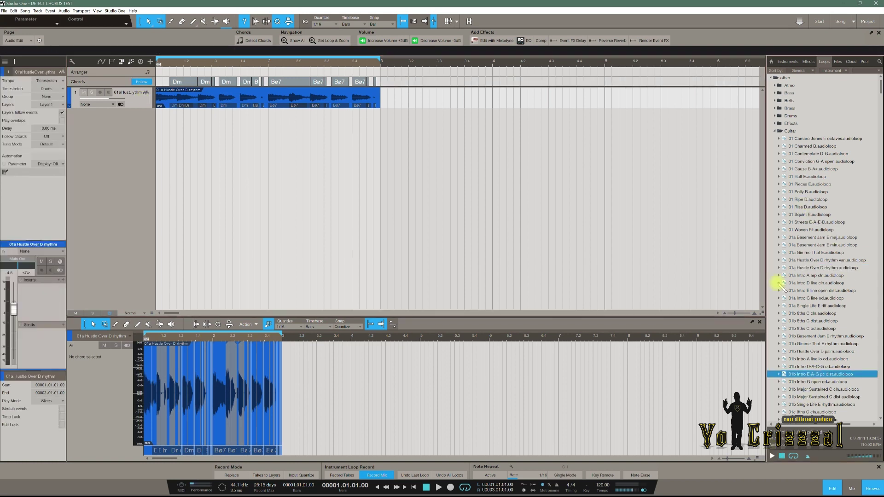
{"action": "left_click", "coordinate": [777, 131]}
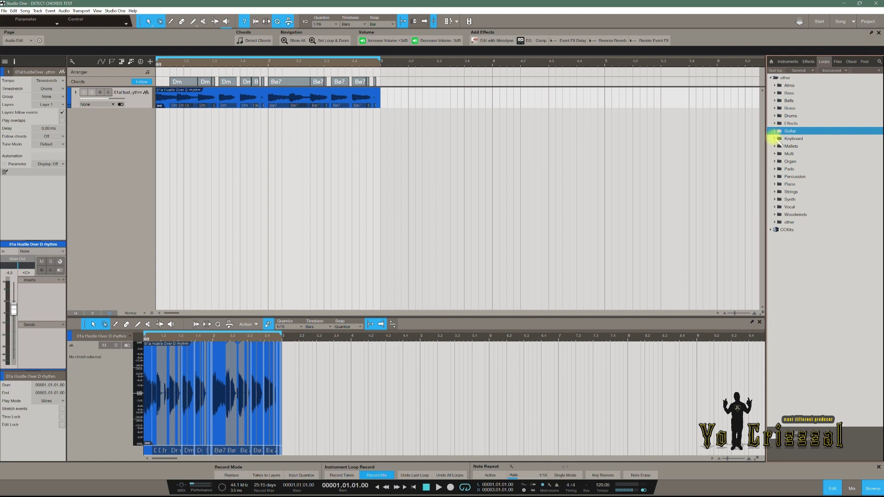
{"action": "left_click", "coordinate": [778, 138]}
{"action": "left_click", "coordinate": [804, 147]}
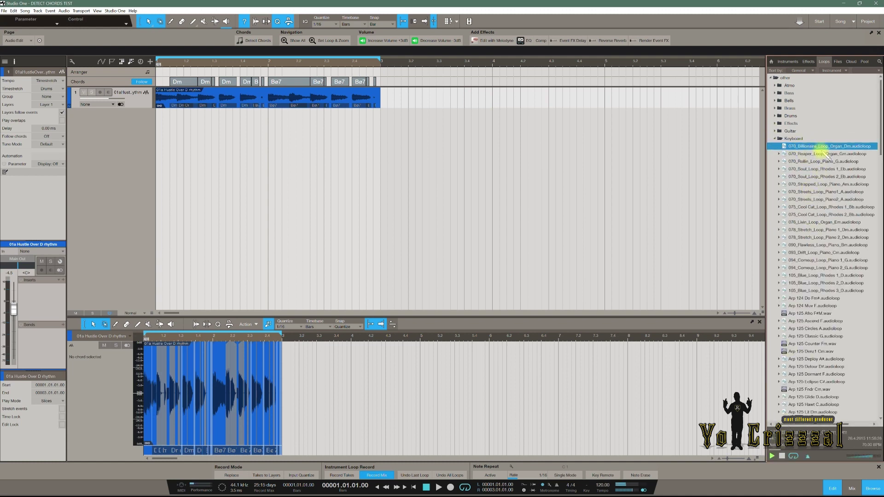
{"action": "left_click_drag", "start_coordinate": [805, 150], "coordinate": [162, 122]}
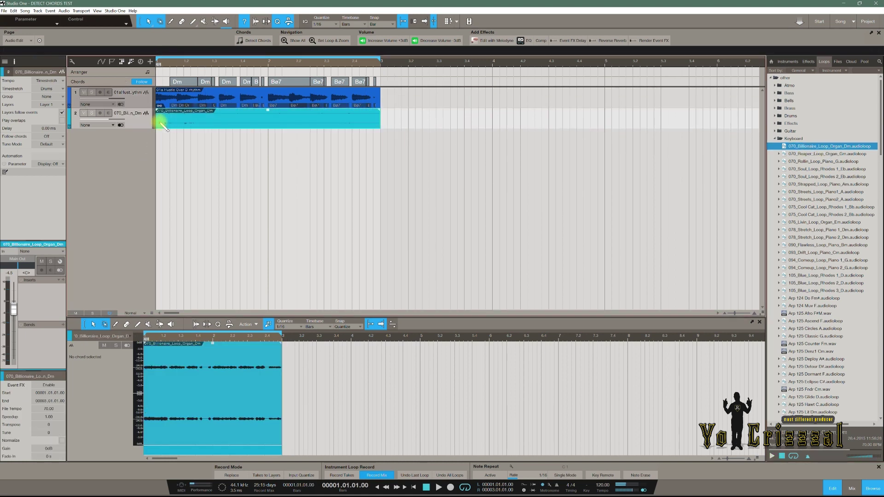
Step: Raise the organ event's gain by about 9 dB and bounce the event to new audio
{"action": "right_click", "coordinate": [229, 126]}
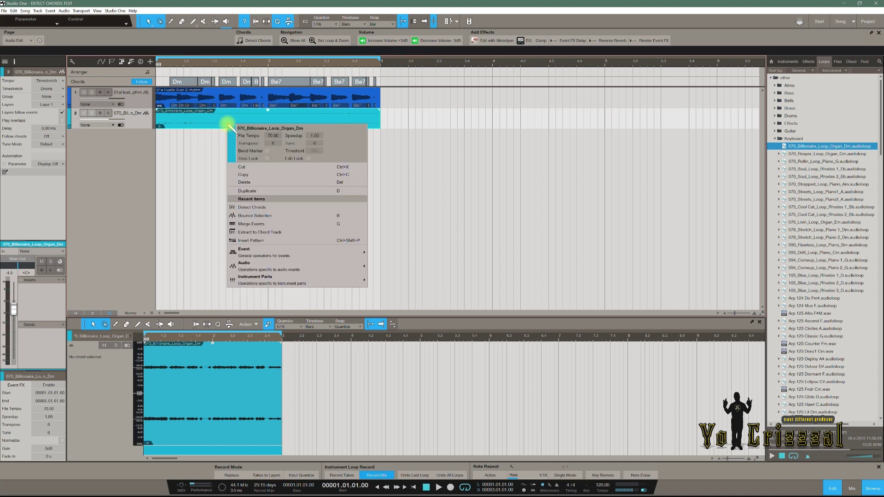
{"action": "left_click", "coordinate": [214, 126]}
{"action": "left_click_drag", "start_coordinate": [257, 112], "coordinate": [269, 109]}
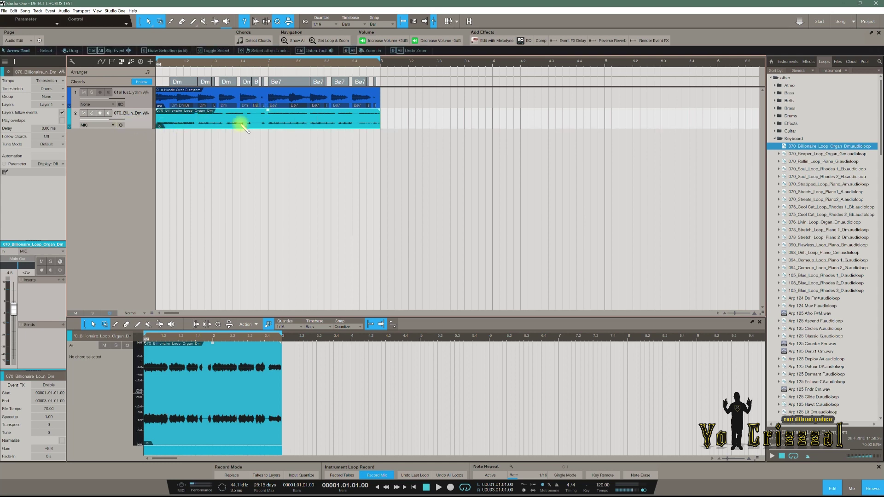
{"action": "key", "text": "ctrl+b"}
Step: Listen to both loops together, then to the organ alone with its track soloed and the guitar track muted
{"action": "key", "text": "space"}
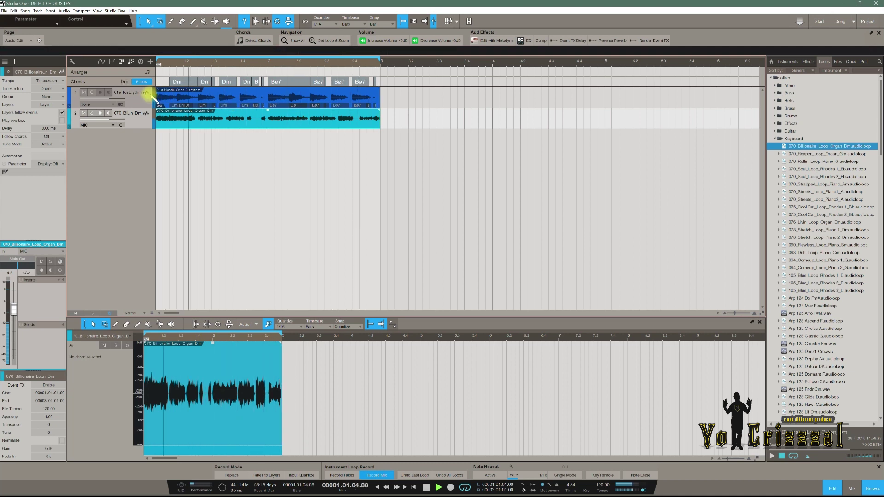
{"action": "key", "text": "space"}
{"action": "key", "text": "space"}
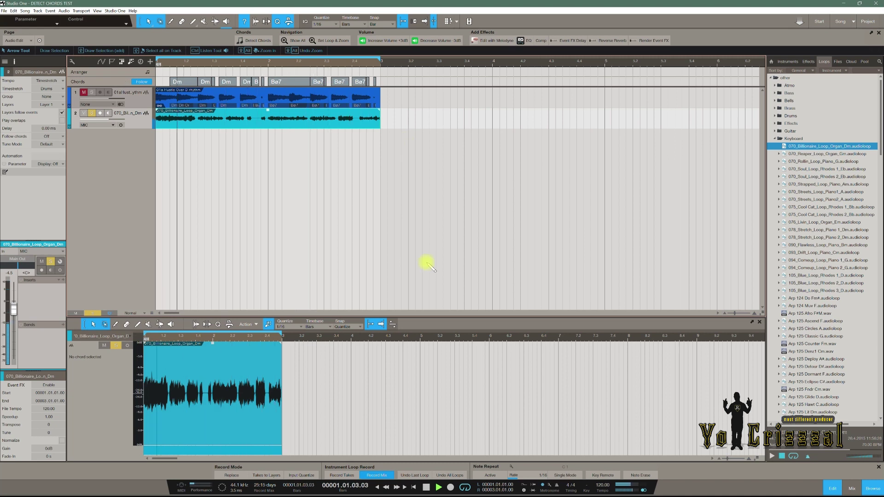
{"action": "key", "text": "space"}
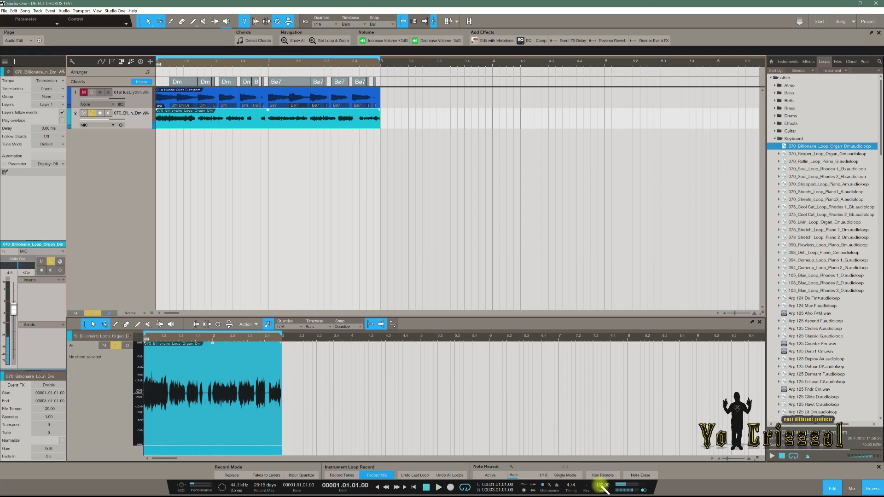
Step: Lower the song tempo to 90 BPM while listening to the soloed organ, and stop playback
{"action": "scroll", "coordinate": [601, 487], "scroll_direction": "down", "scroll_amount": 13}
{"action": "scroll", "coordinate": [602, 489], "scroll_direction": "down", "scroll_amount": 7}
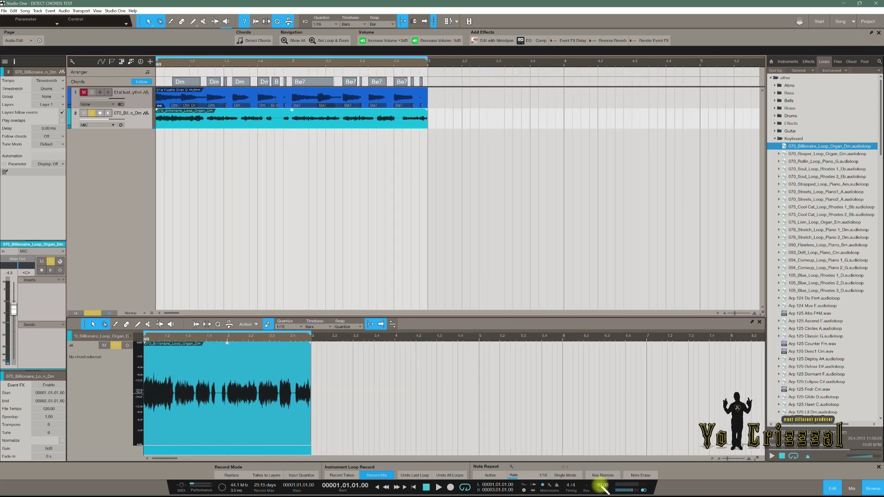
{"action": "key", "text": "space"}
{"action": "scroll", "coordinate": [603, 489], "scroll_direction": "down", "scroll_amount": 2}
{"action": "scroll", "coordinate": [604, 489], "scroll_direction": "down", "scroll_amount": 2}
{"action": "scroll", "coordinate": [603, 489], "scroll_direction": "down", "scroll_amount": 2}
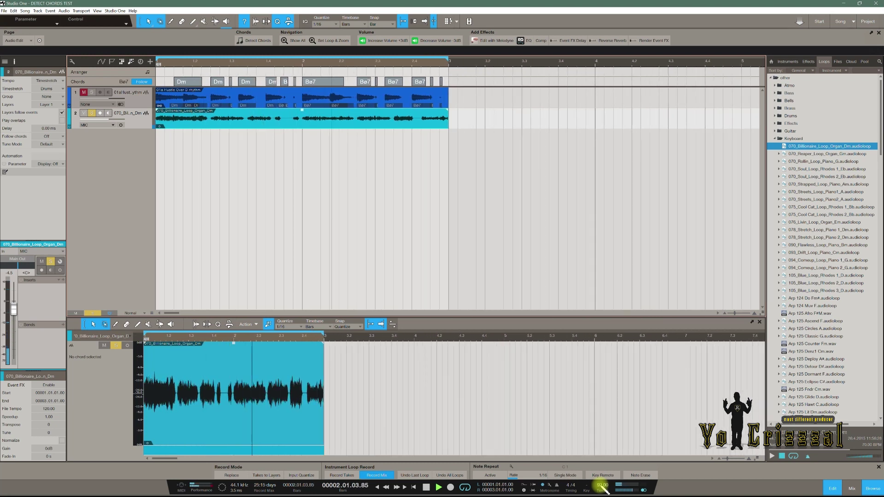
{"action": "scroll", "coordinate": [603, 489], "scroll_direction": "down", "scroll_amount": 1}
{"action": "scroll", "coordinate": [603, 489], "scroll_direction": "down", "scroll_amount": 1}
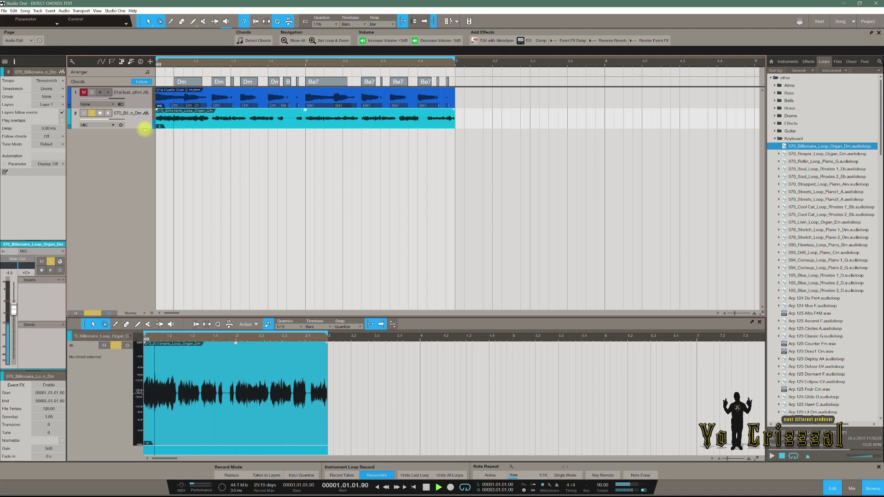
{"action": "key", "text": "space"}
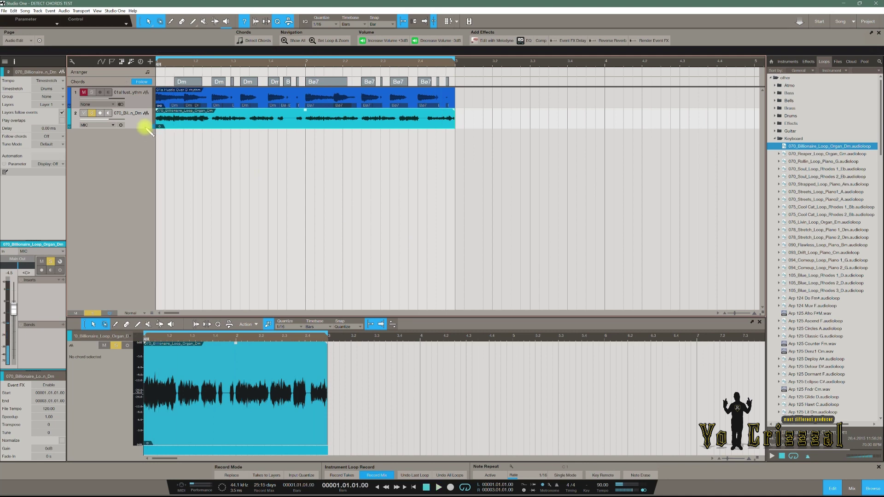
Step: Detect the chords of the bounced organ event, then unsolo the organ track and unmute the guitar track
{"action": "right_click", "coordinate": [186, 123]}
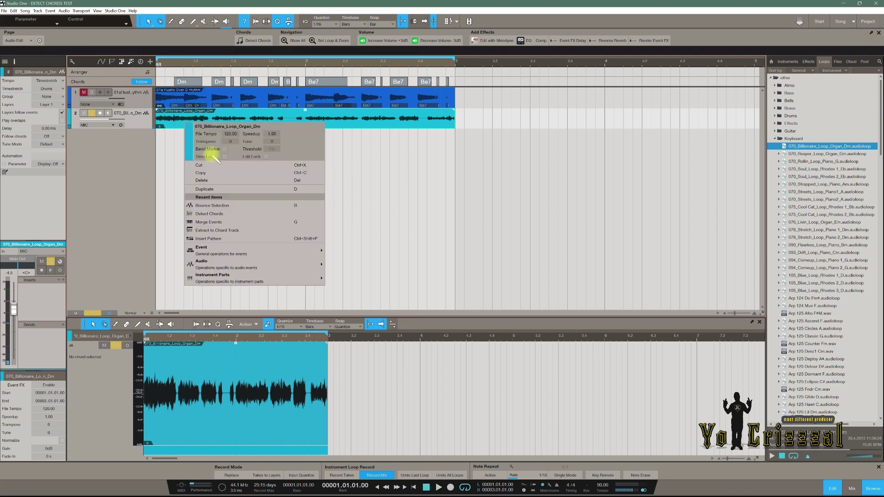
{"action": "left_click", "coordinate": [209, 213]}
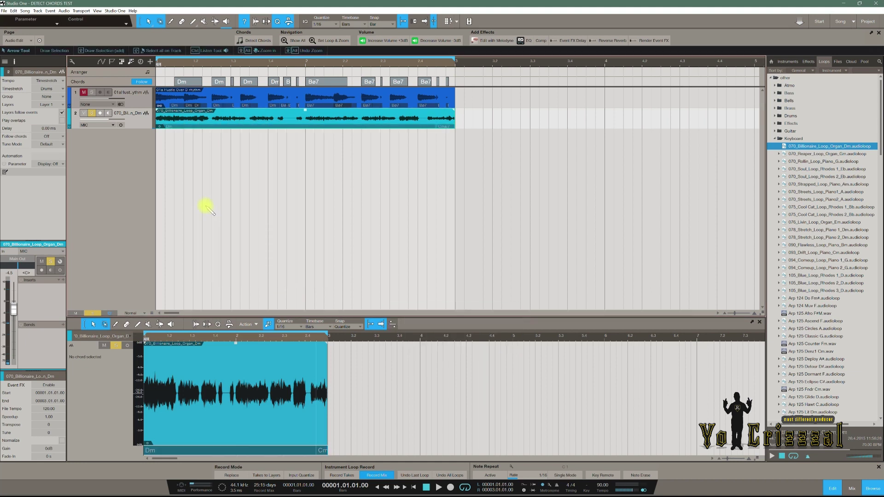
{"action": "left_click", "coordinate": [93, 113]}
{"action": "left_click", "coordinate": [84, 92]}
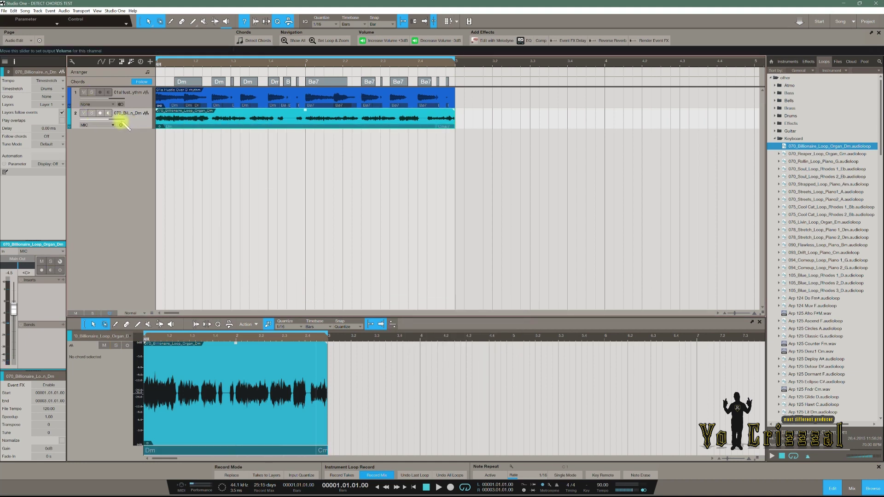
Step: Compare the Parallel and Narrow Follow chords modes on the organ track during playback, ending on Narrow
{"action": "left_click", "coordinate": [49, 136]}
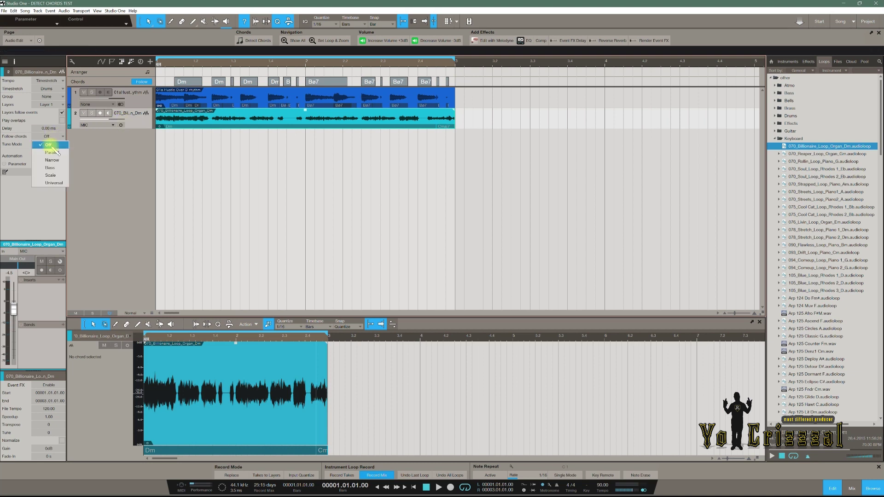
{"action": "left_click", "coordinate": [52, 153]}
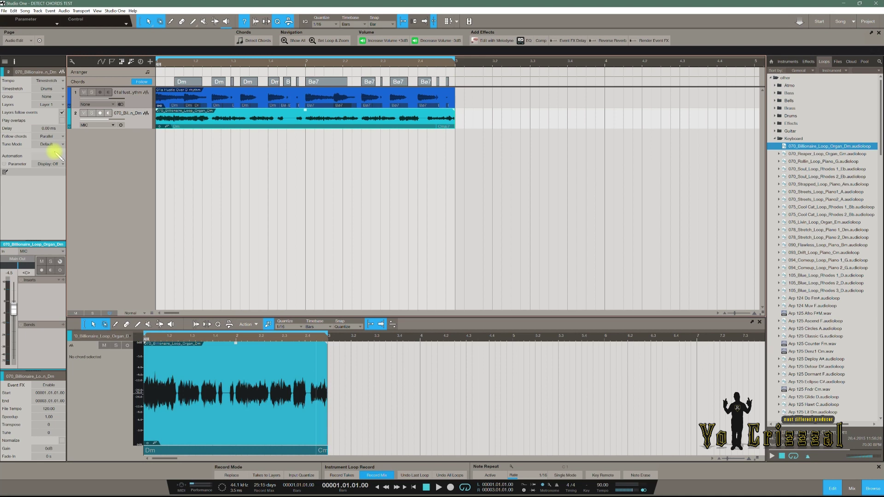
{"action": "key", "text": "space"}
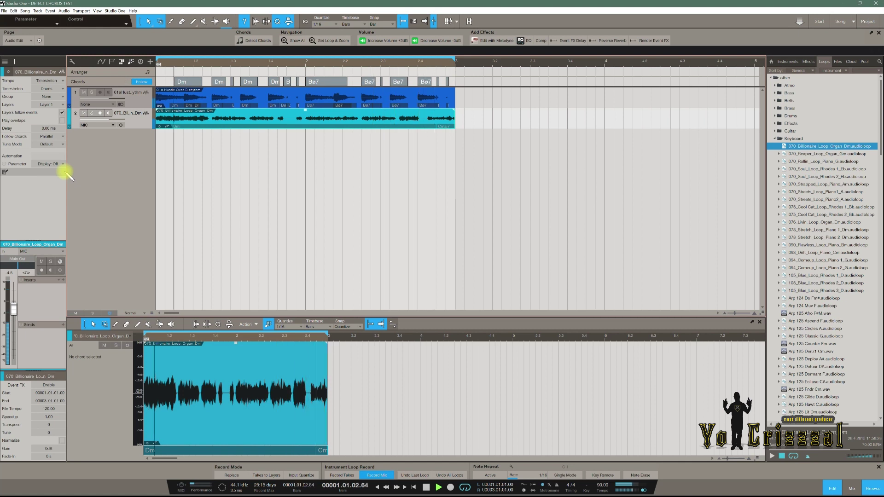
{"action": "key", "text": "space"}
{"action": "left_click", "coordinate": [51, 136]}
{"action": "left_click", "coordinate": [52, 160]}
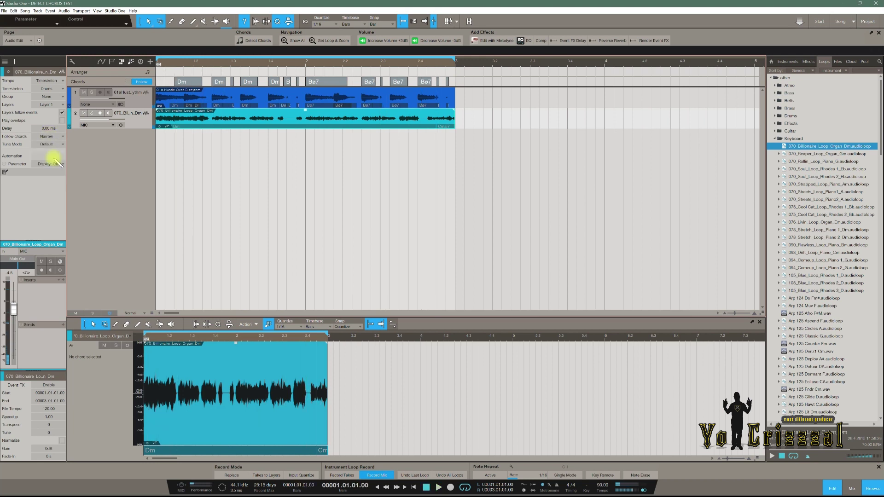
{"action": "key", "text": "space"}
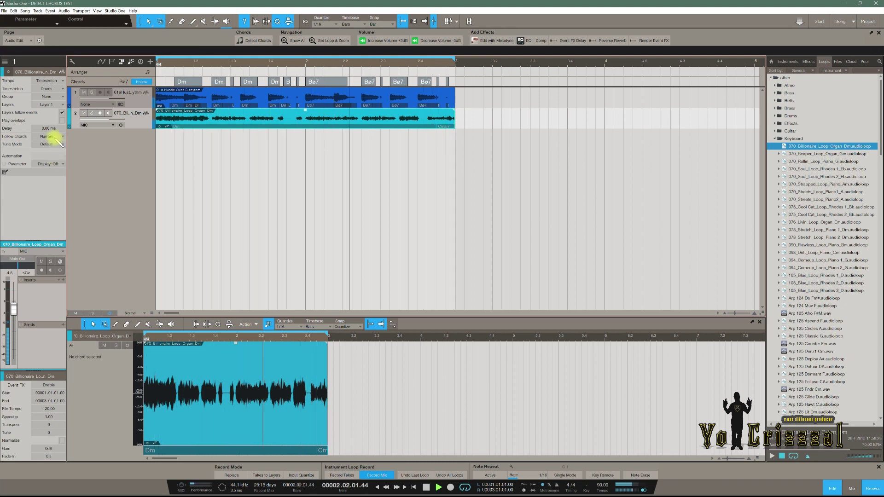
Step: Compare the Bass and Scale Follow chords modes on the organ track during playback, ending on Scale
{"action": "key", "text": "space"}
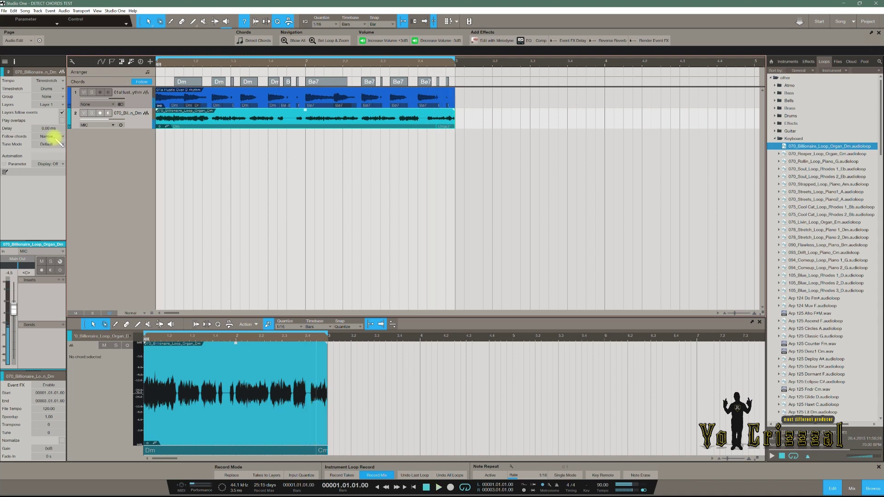
{"action": "left_click", "coordinate": [53, 137]}
{"action": "left_click", "coordinate": [54, 168]}
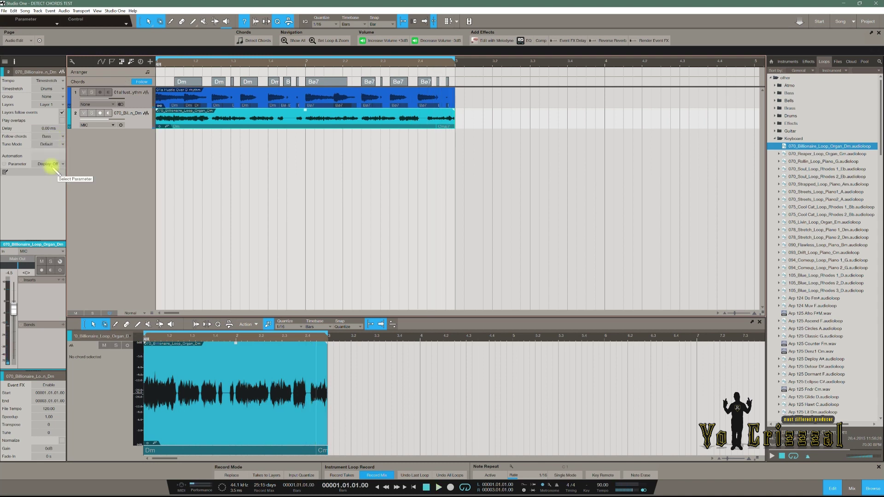
{"action": "key", "text": "space"}
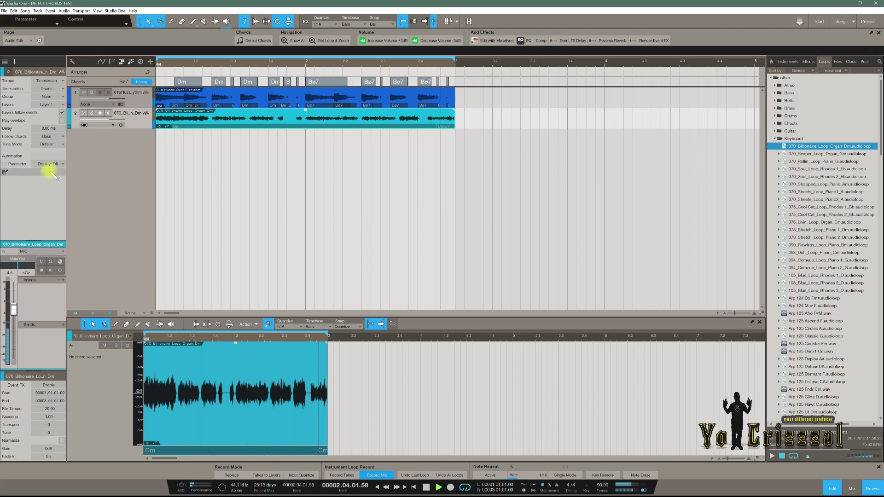
{"action": "key", "text": "space"}
{"action": "left_click", "coordinate": [49, 137]}
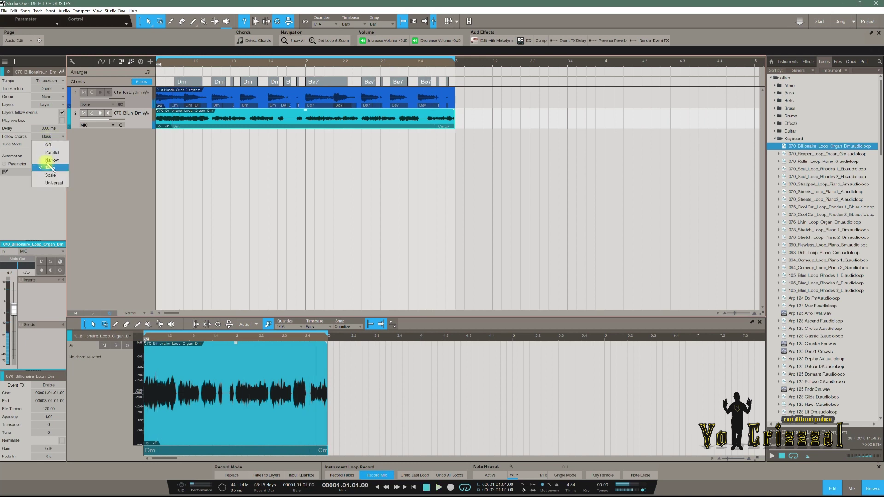
{"action": "left_click", "coordinate": [50, 176]}
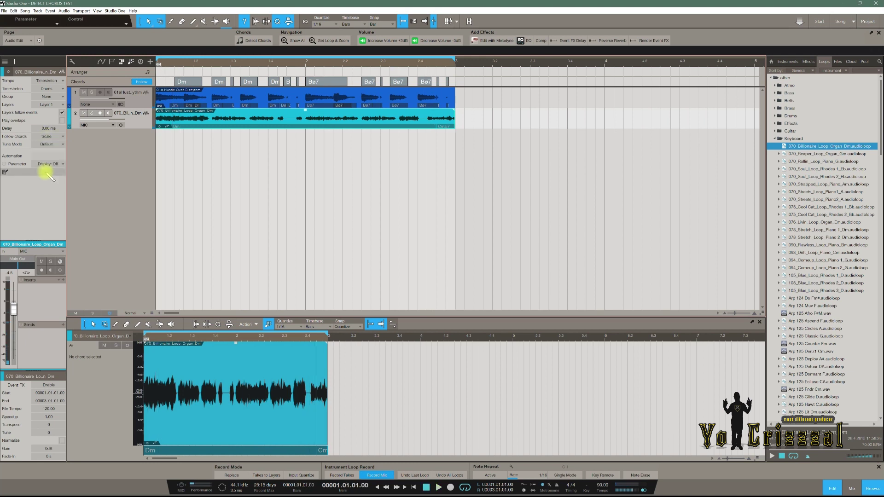
{"action": "key", "text": "space"}
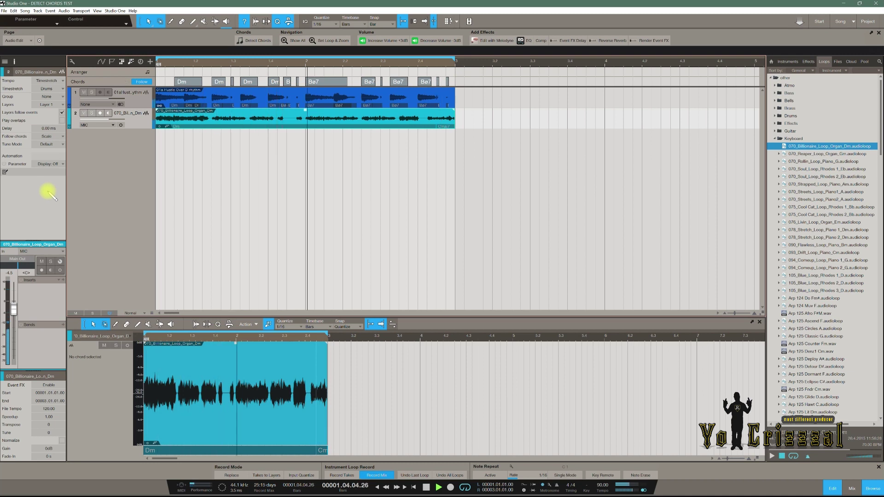
{"action": "key", "text": "space"}
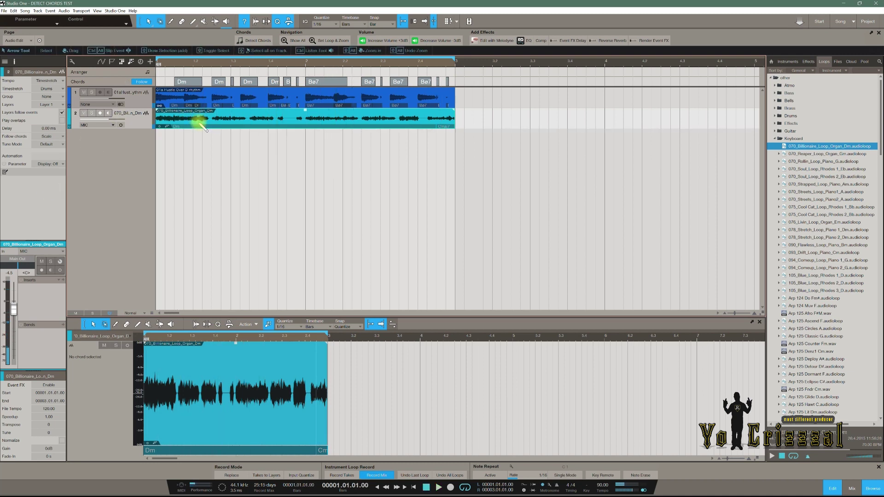
Step: Remove the organ track, audition other keyboard loops and place Arp 125 Eclipse C# on a new track at the song start
{"action": "key", "text": "ctrl+z"}
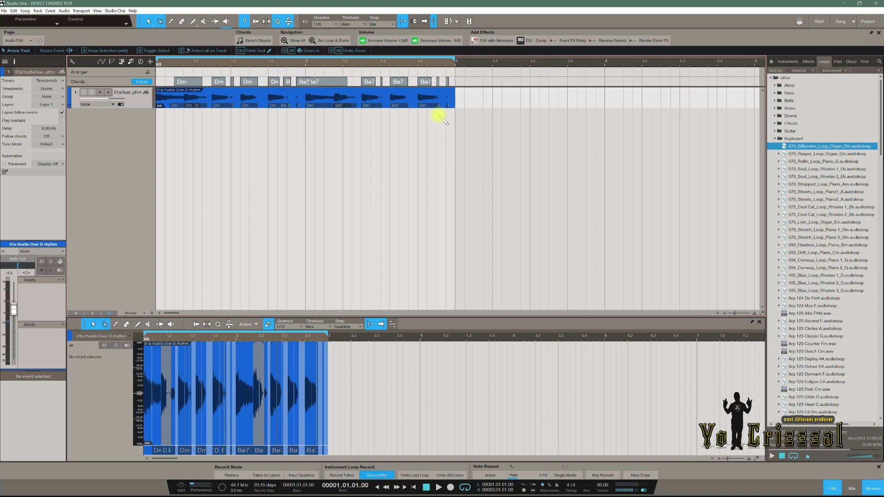
{"action": "left_click", "coordinate": [812, 291]}
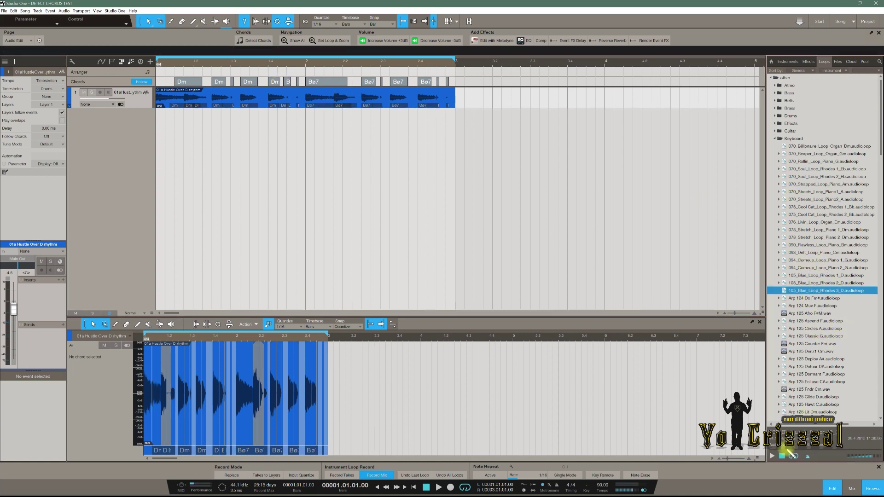
{"action": "left_click", "coordinate": [812, 352]}
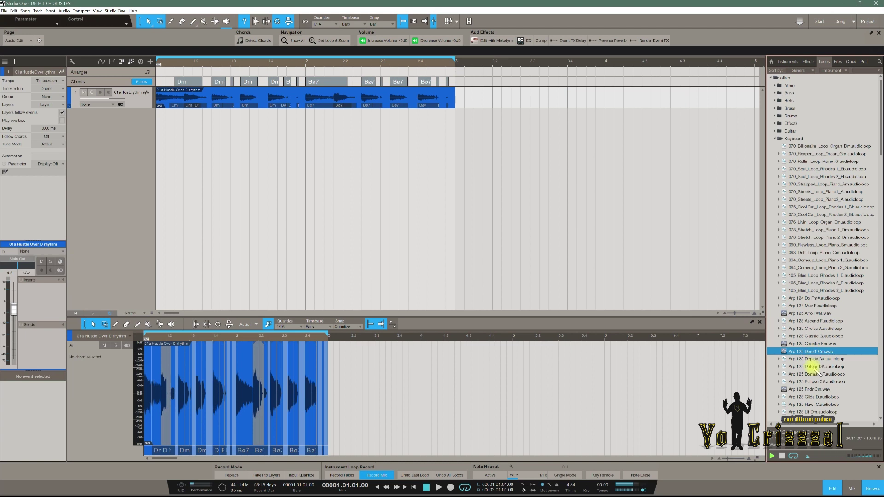
{"action": "left_click", "coordinate": [813, 367]}
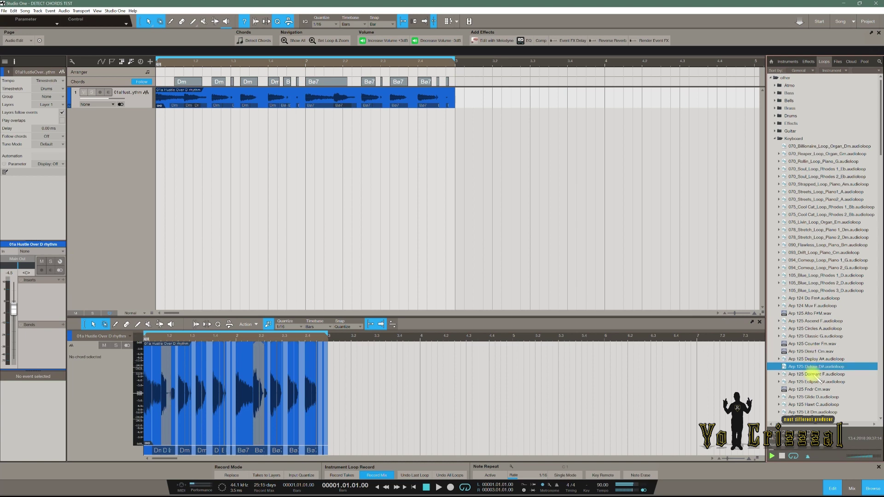
{"action": "left_click", "coordinate": [816, 374]}
{"action": "left_click", "coordinate": [814, 382]}
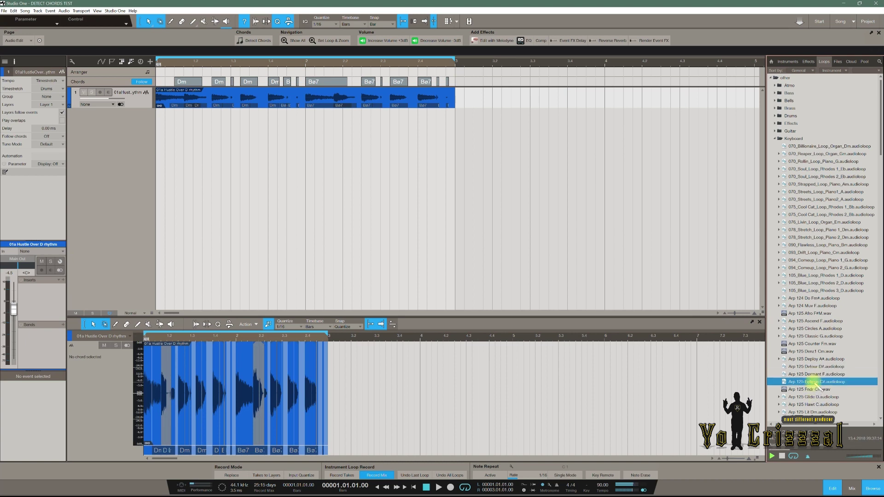
{"action": "left_click_drag", "start_coordinate": [778, 358], "coordinate": [156, 133]}
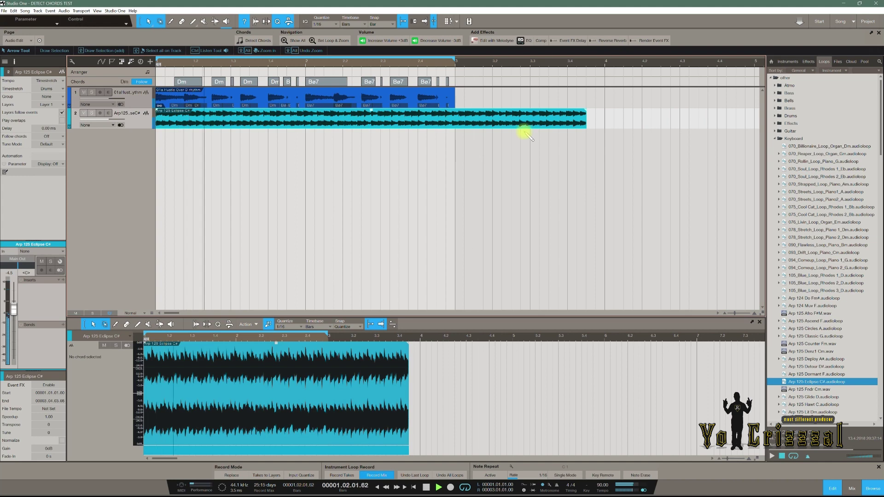
Step: Time-stretch the Arp 125 Eclipse C# event to end at bar 5, checking the fit during playback
{"action": "left_click_drag", "start_coordinate": [583, 118], "coordinate": [639, 133]}
{"action": "key", "text": "space"}
{"action": "key", "text": "space"}
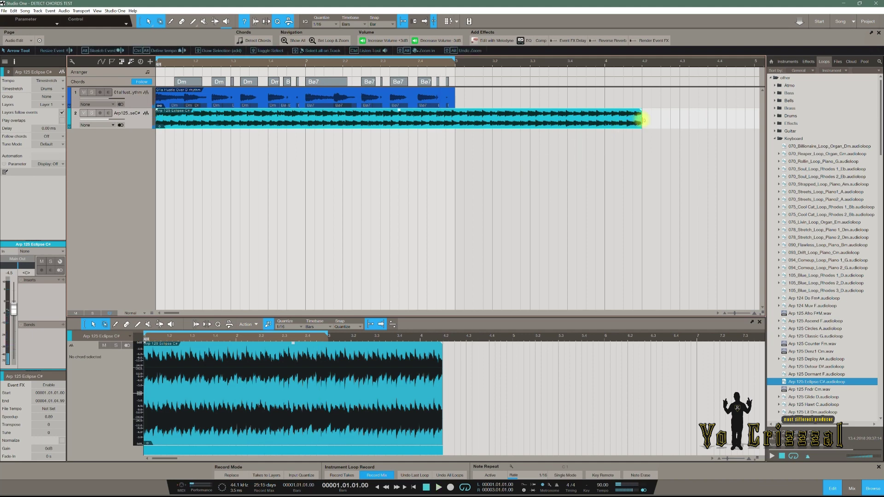
{"action": "left_click_drag", "start_coordinate": [641, 120], "coordinate": [752, 134]}
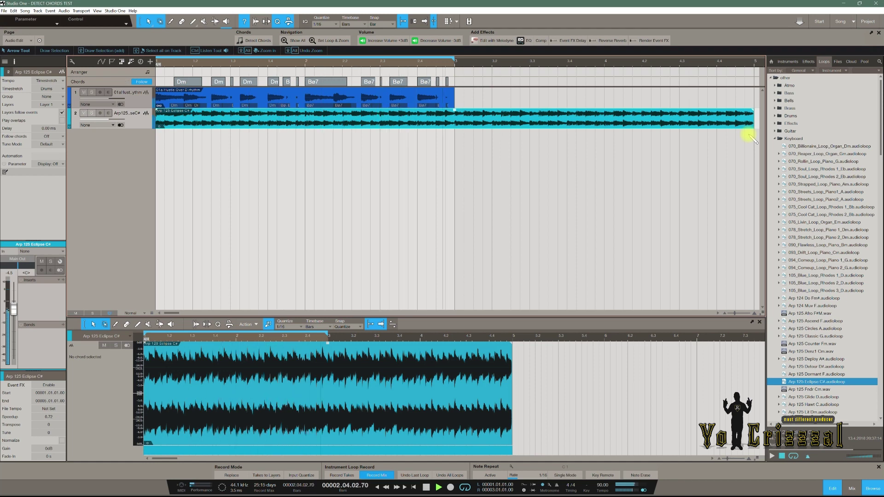
Step: Split the Arp 125 Eclipse C# event at bar 3, delete its second half, and return to the Arrow tool
{"action": "right_click", "coordinate": [466, 192]}
{"action": "left_click", "coordinate": [489, 212]}
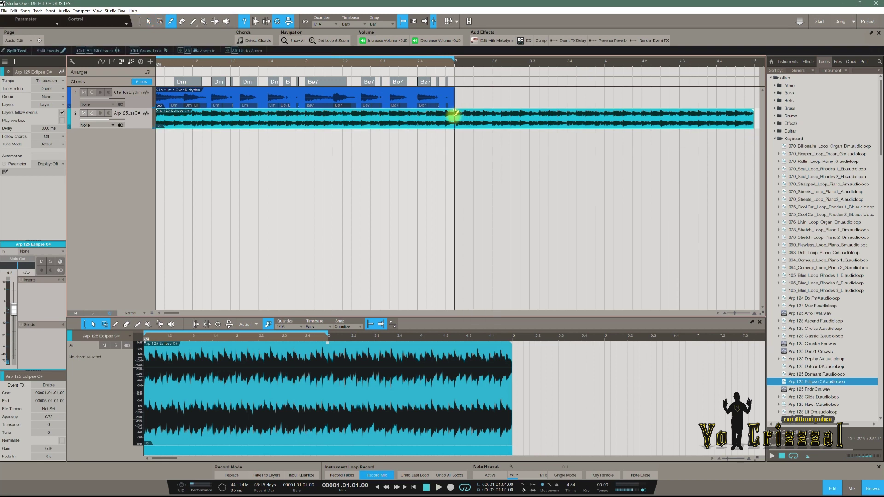
{"action": "left_click", "coordinate": [451, 115]}
{"action": "right_click", "coordinate": [481, 151]}
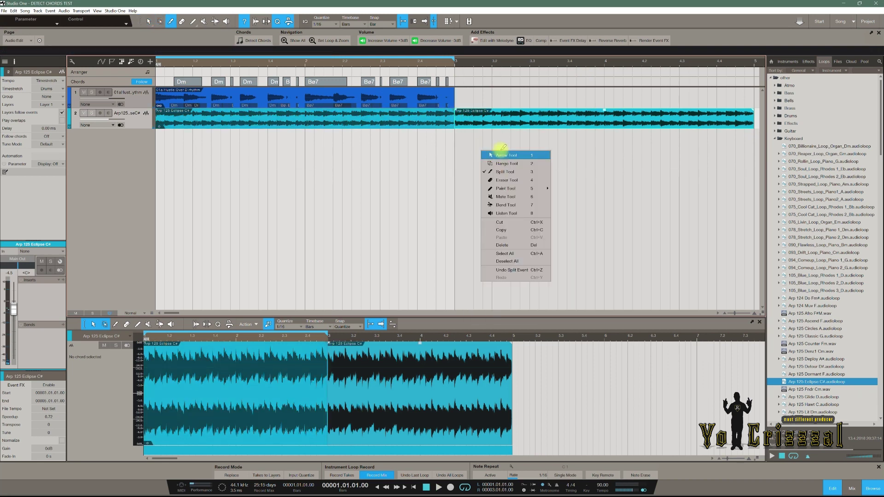
{"action": "key", "text": "Escape"}
{"action": "key", "text": "Delete"}
{"action": "key", "text": "ctrl+z"}
{"action": "right_click", "coordinate": [469, 171]}
{"action": "left_click", "coordinate": [492, 175]}
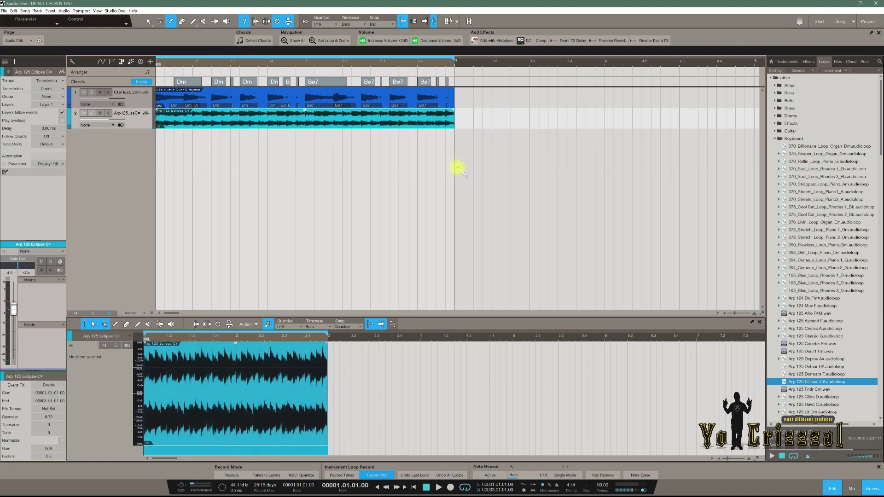
Step: Detect the chords of the Arp 125 Eclipse C# event and set its track's Follow chords mode to Parallel
{"action": "right_click", "coordinate": [263, 124]}
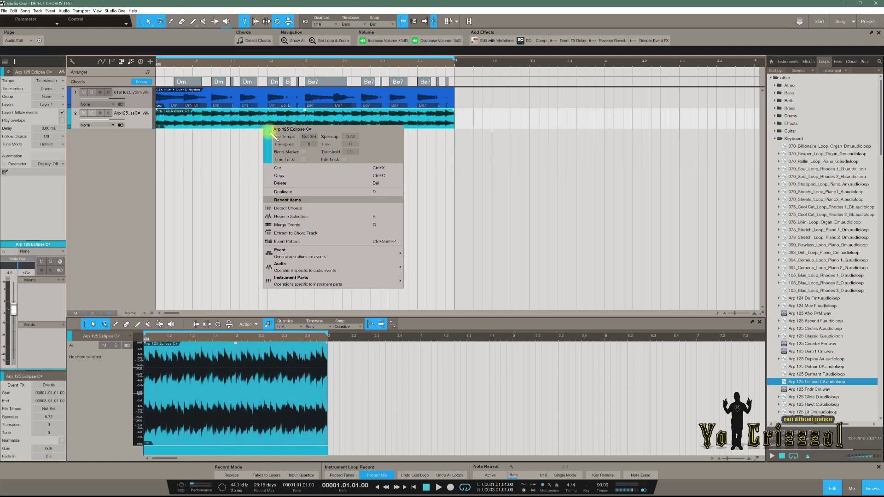
{"action": "left_click", "coordinate": [288, 209]}
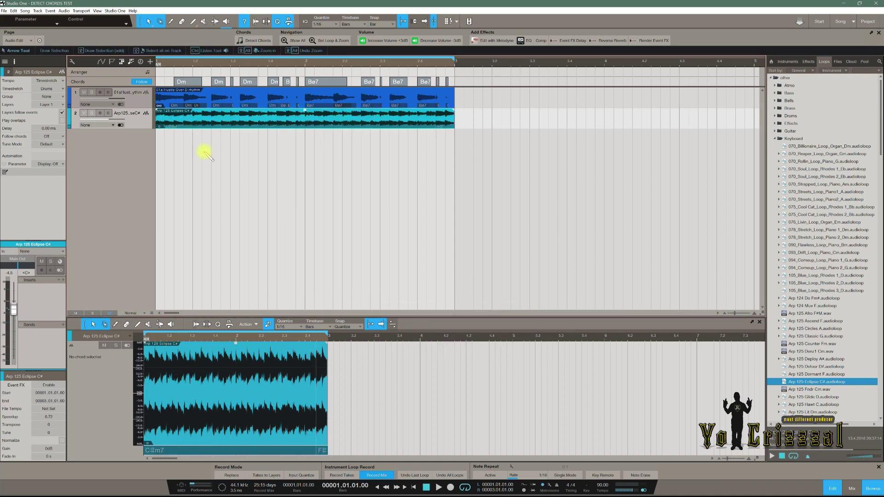
{"action": "left_click", "coordinate": [48, 144]}
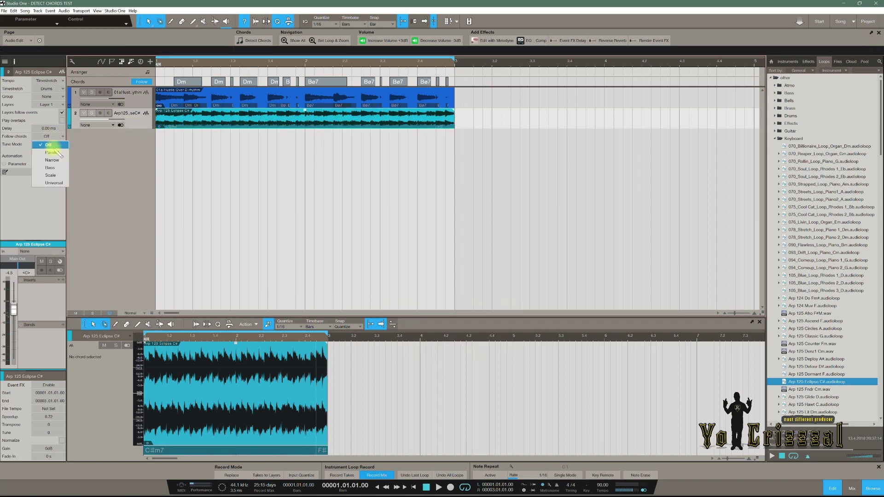
{"action": "left_click", "coordinate": [53, 152]}
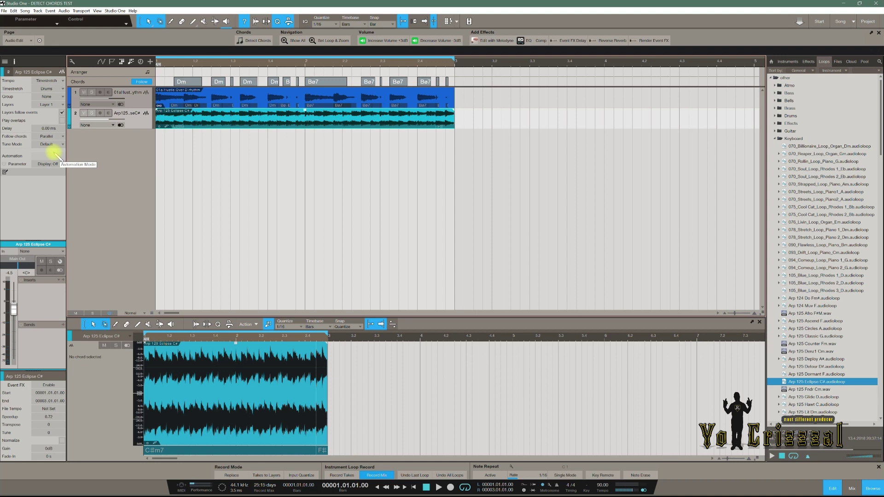
Step: Lower the arp track's volume to about -10.8 dB during playback and compare the Narrow and Bass Follow chords modes, ending on Bass
{"action": "key", "text": "space"}
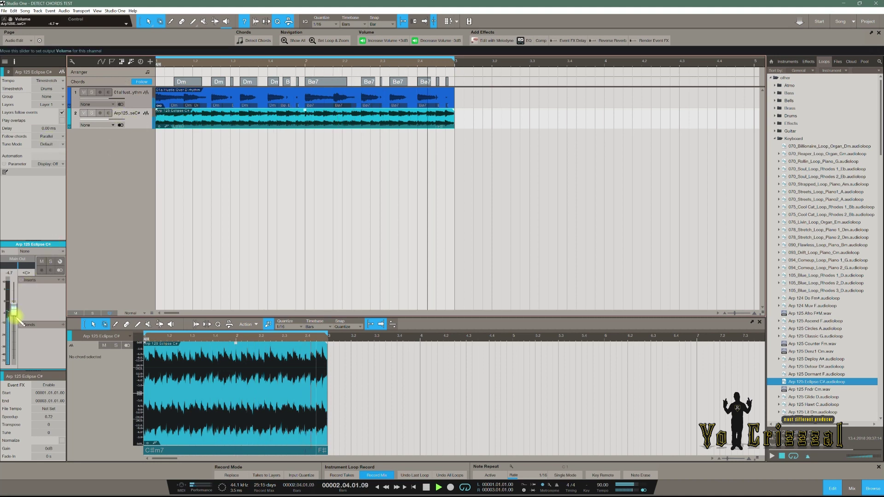
{"action": "left_click_drag", "start_coordinate": [21, 307], "coordinate": [15, 321]}
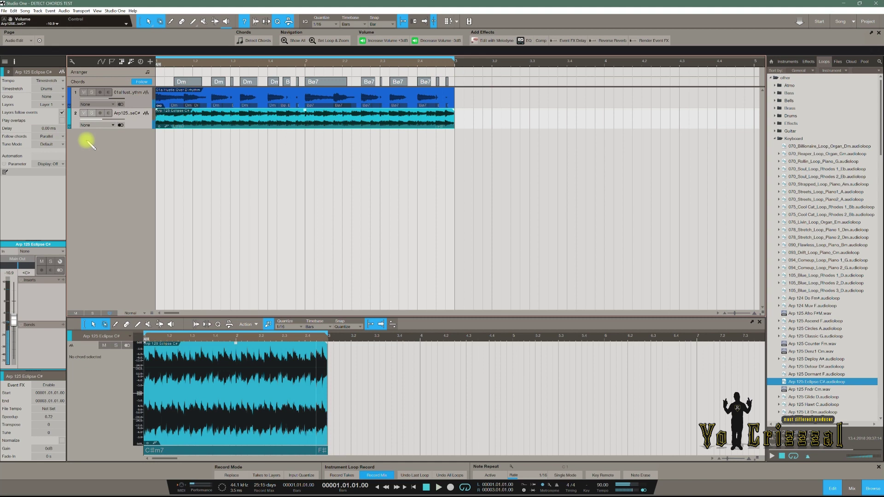
{"action": "left_click", "coordinate": [55, 143]}
{"action": "left_click", "coordinate": [58, 164]}
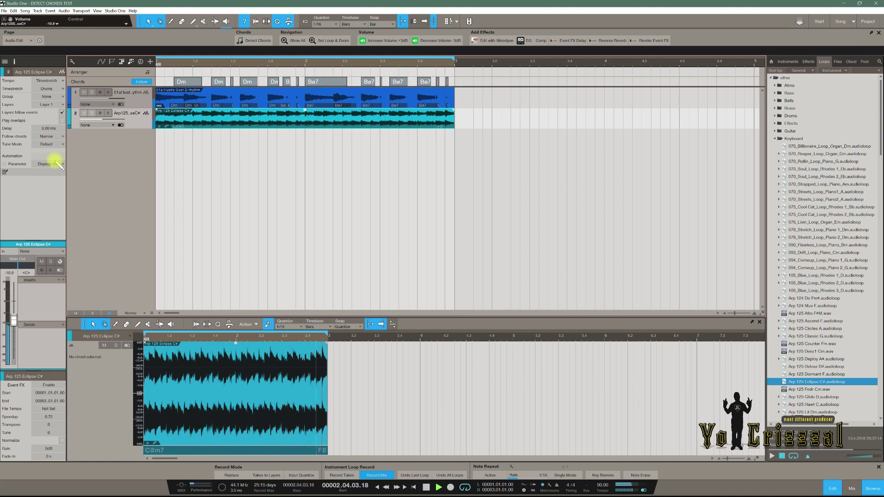
{"action": "left_click", "coordinate": [56, 137]}
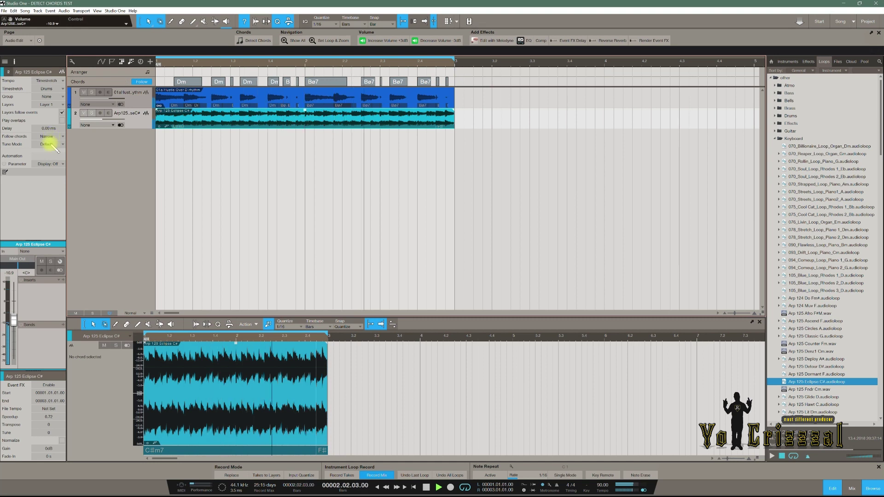
{"action": "left_click", "coordinate": [54, 170]}
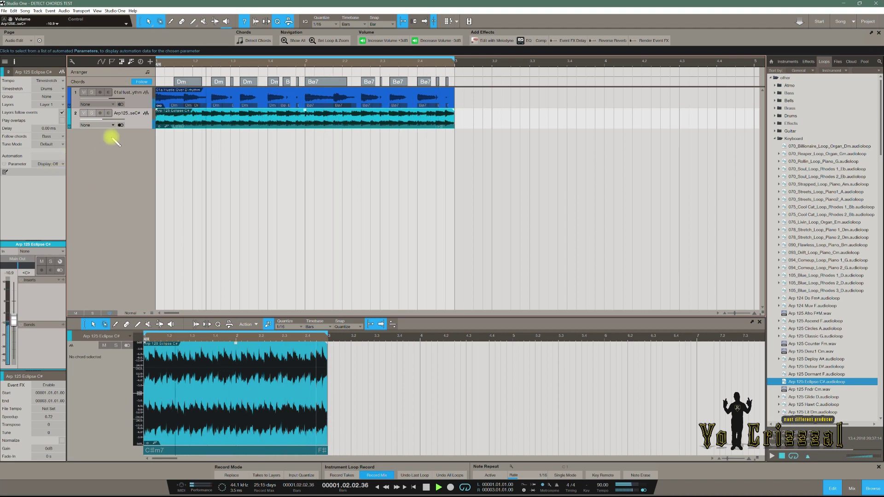
{"action": "left_click", "coordinate": [425, 487]}
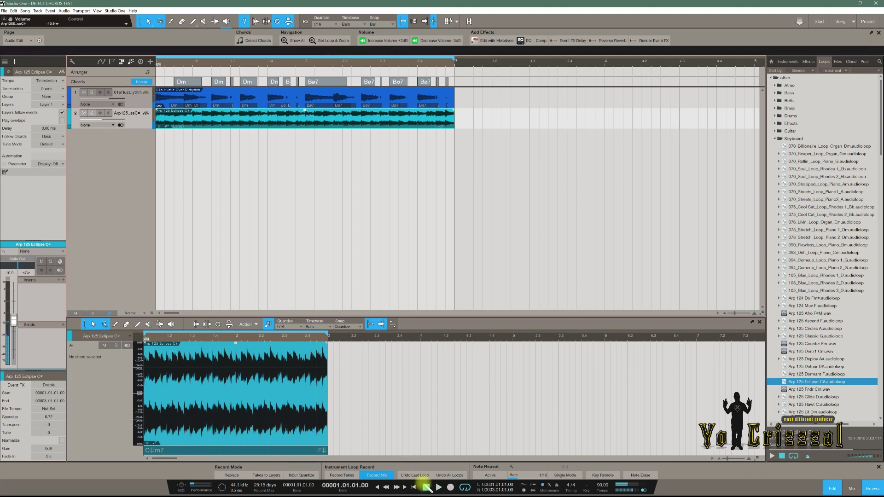
Step: Delete both the guitar track and the arp track, keeping the chord track
{"action": "left_click", "coordinate": [136, 99]}
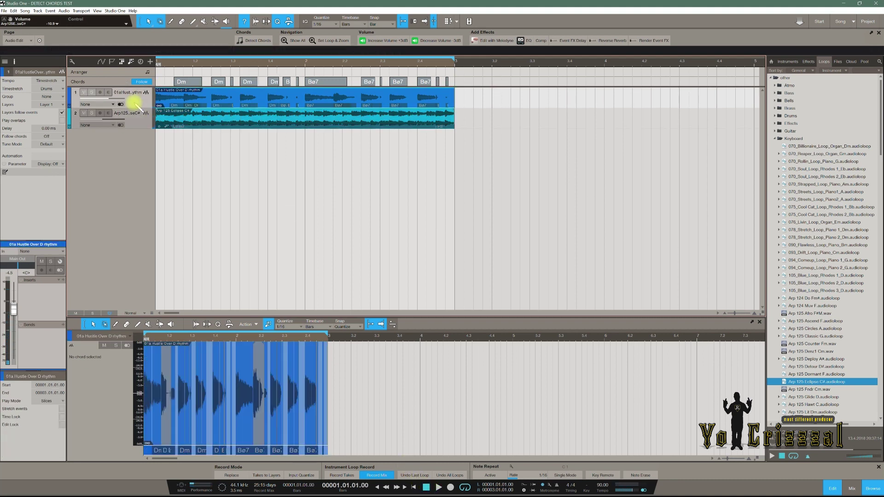
{"action": "left_click", "coordinate": [137, 117]}
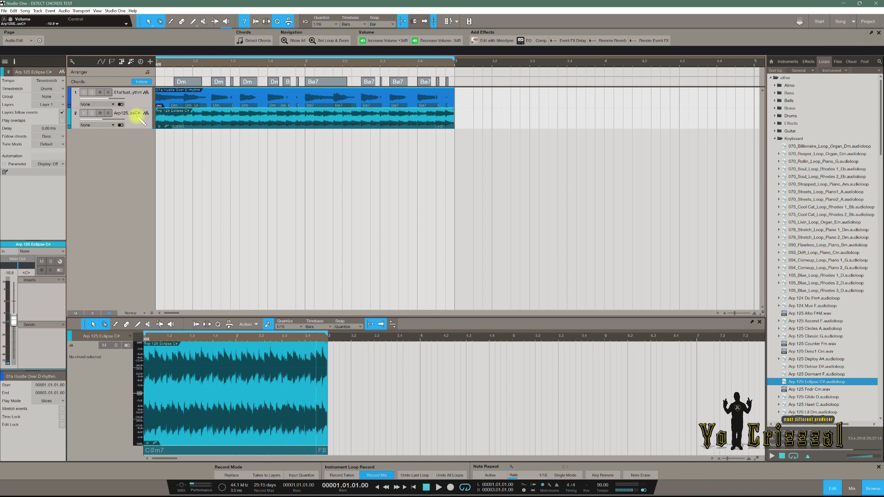
{"action": "key", "text": "Delete"}
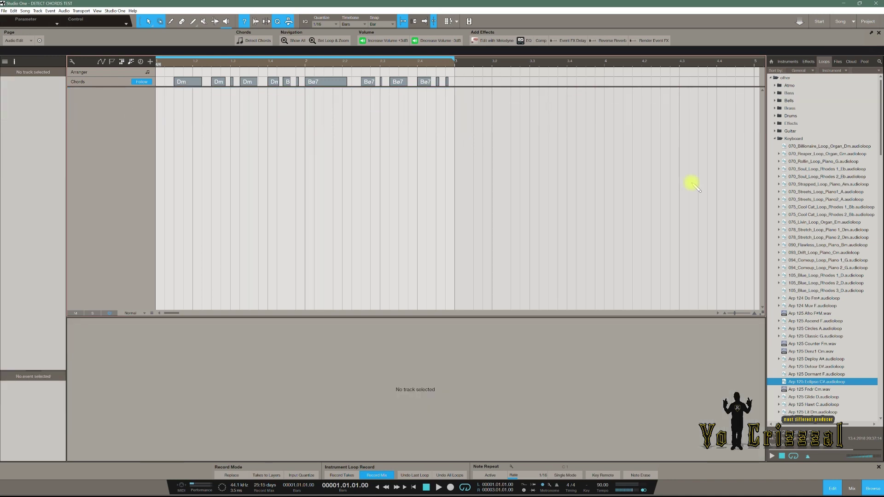
Step: Audition loops in the Bass category and place 06 808 Bmin on a new track at the song start
{"action": "left_click", "coordinate": [778, 139]}
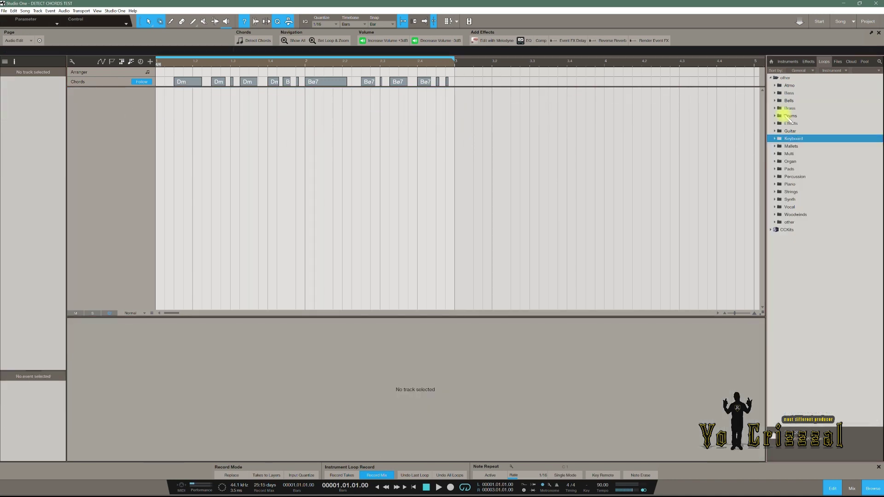
{"action": "left_click", "coordinate": [776, 93]}
{"action": "left_click", "coordinate": [810, 123]}
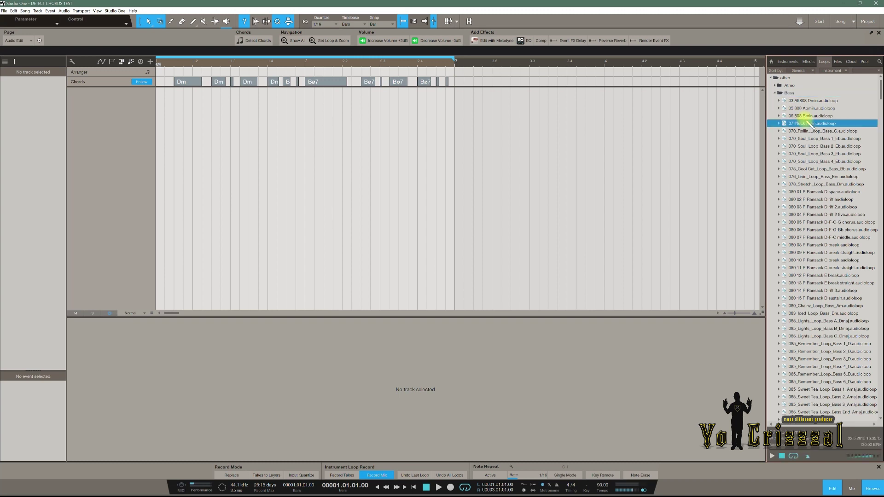
{"action": "left_click", "coordinate": [805, 116]}
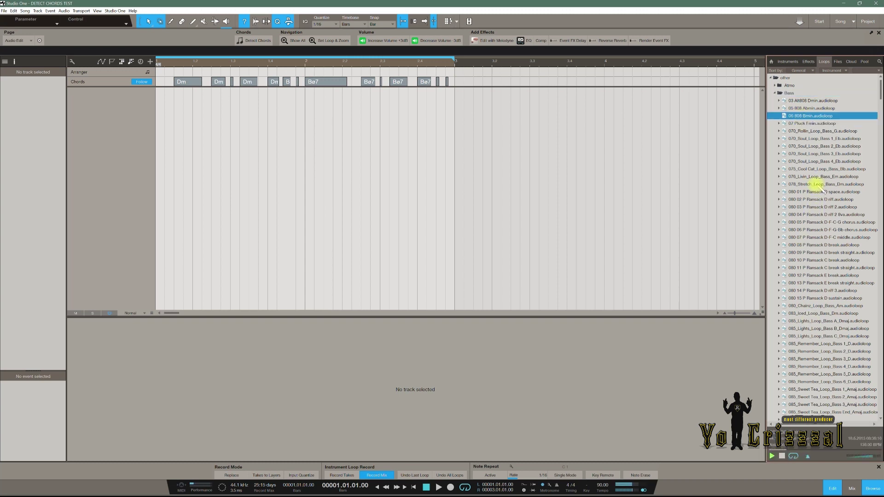
{"action": "left_click_drag", "start_coordinate": [807, 117], "coordinate": [156, 119]}
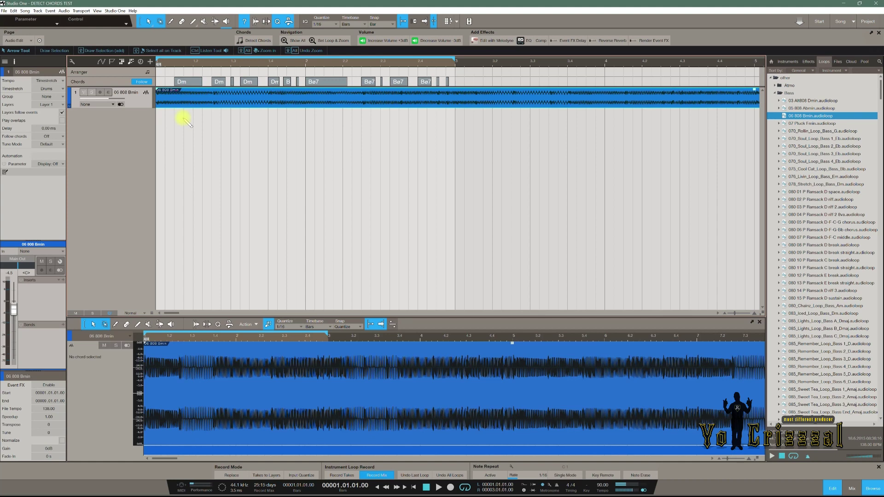
Step: Play the 06 808 Bmin event, split it at bar 3 and delete the part after the split
{"action": "key", "text": "space"}
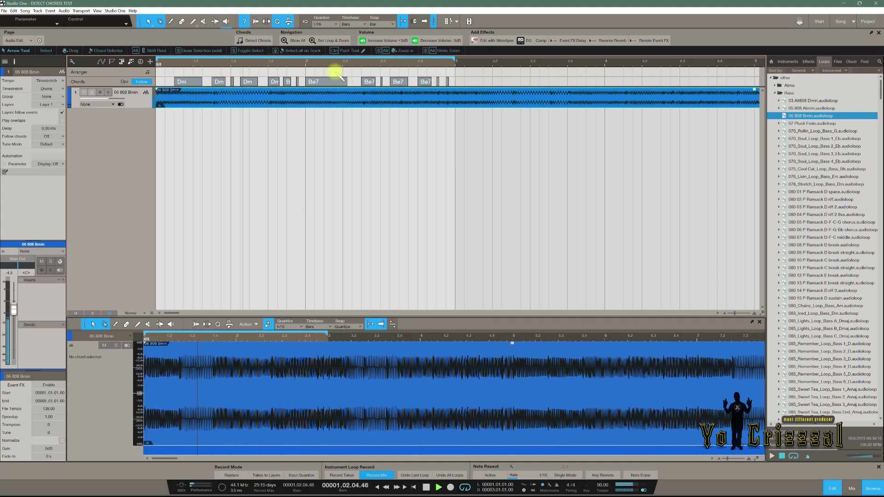
{"action": "key", "text": "w"}
{"action": "key", "text": "w"}
{"action": "key", "text": "w"}
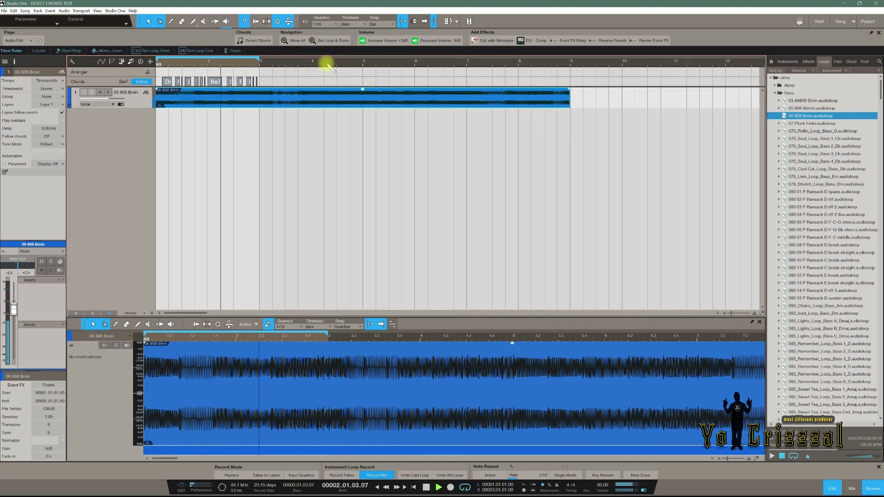
{"action": "key", "text": "space"}
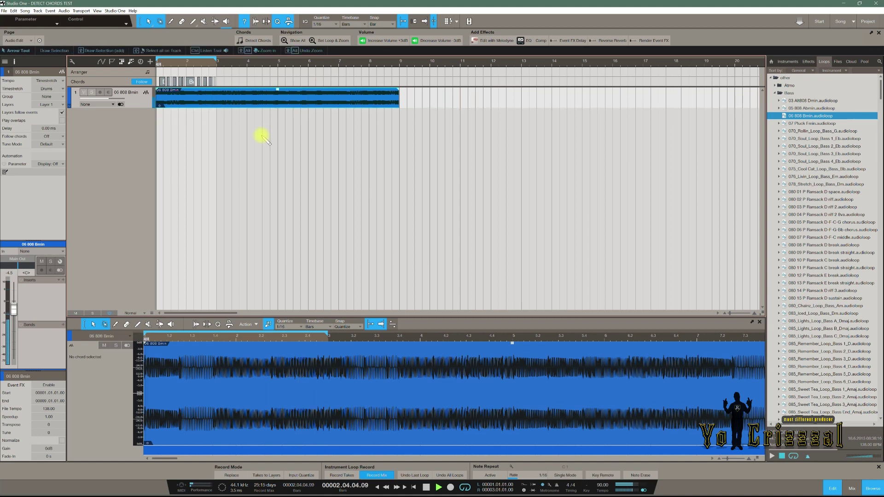
{"action": "right_click", "coordinate": [263, 136]}
{"action": "key", "text": "2"}
{"action": "left_click", "coordinate": [217, 97]}
{"action": "right_click", "coordinate": [229, 133]}
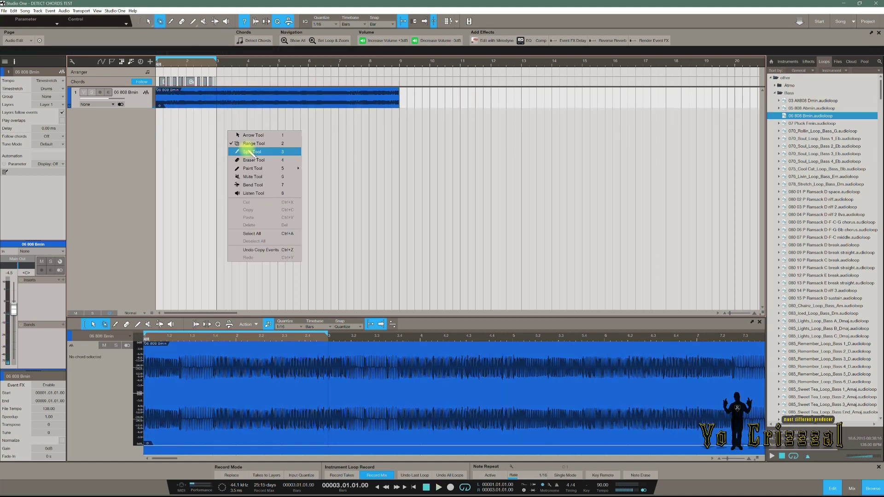
{"action": "key", "text": "3"}
{"action": "left_click", "coordinate": [219, 93]}
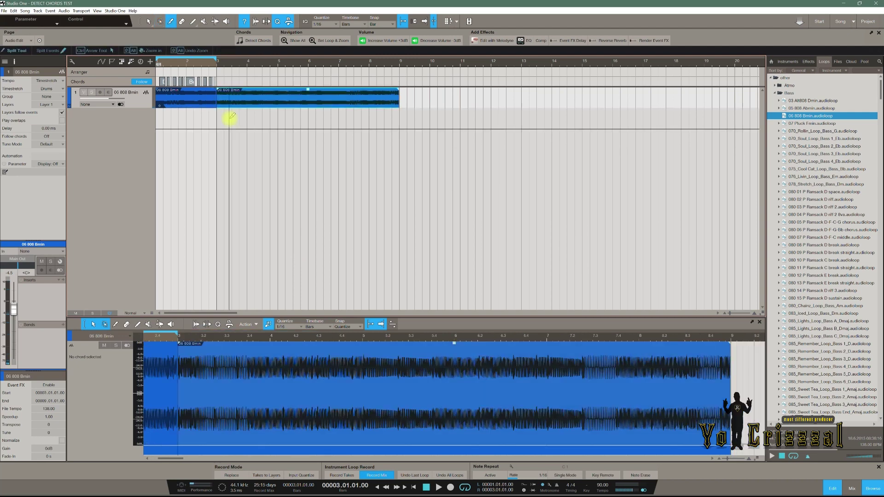
{"action": "right_click", "coordinate": [231, 120]}
{"action": "key", "text": "Delete"}
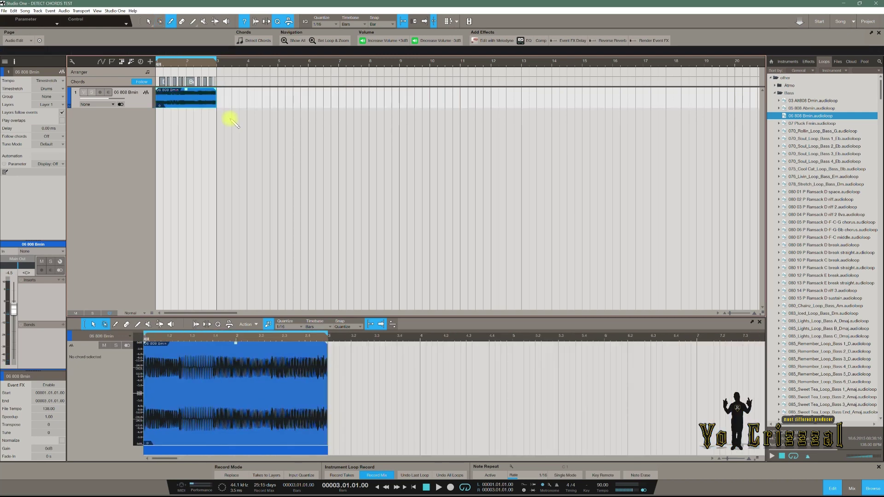
Step: Delete all existing chords from the chord track and fill it with the chords extracted from the 06 808 Bmin event
{"action": "right_click", "coordinate": [226, 79]}
{"action": "key", "text": "Escape"}
{"action": "key", "text": "1"}
{"action": "left_click_drag", "start_coordinate": [226, 82], "coordinate": [156, 73]}
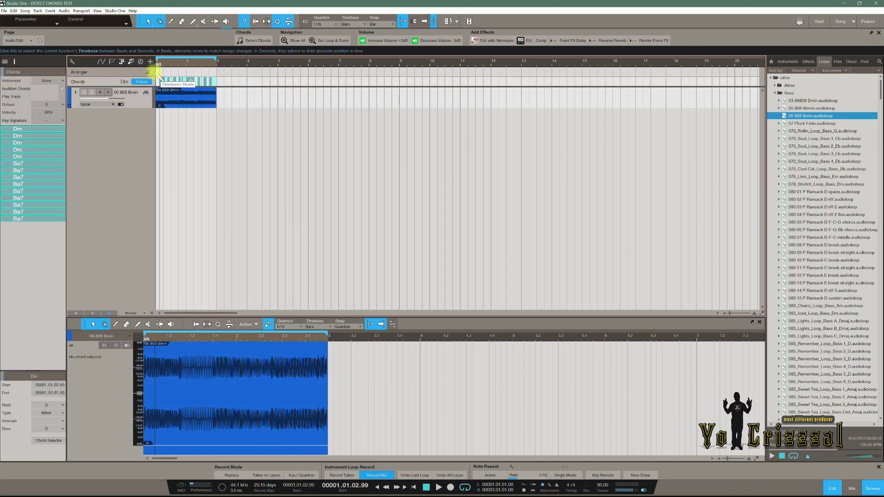
{"action": "key", "text": "Delete"}
{"action": "left_click", "coordinate": [177, 95]}
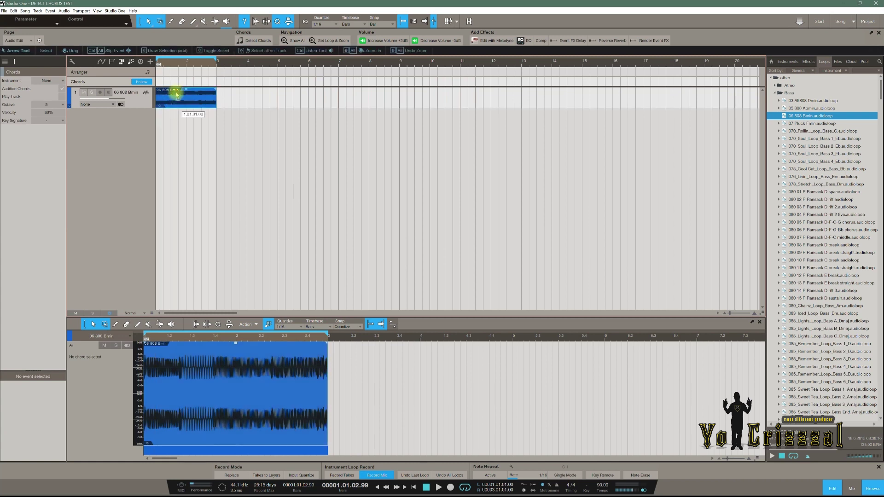
{"action": "left_click_drag", "start_coordinate": [177, 95], "coordinate": [175, 82]}
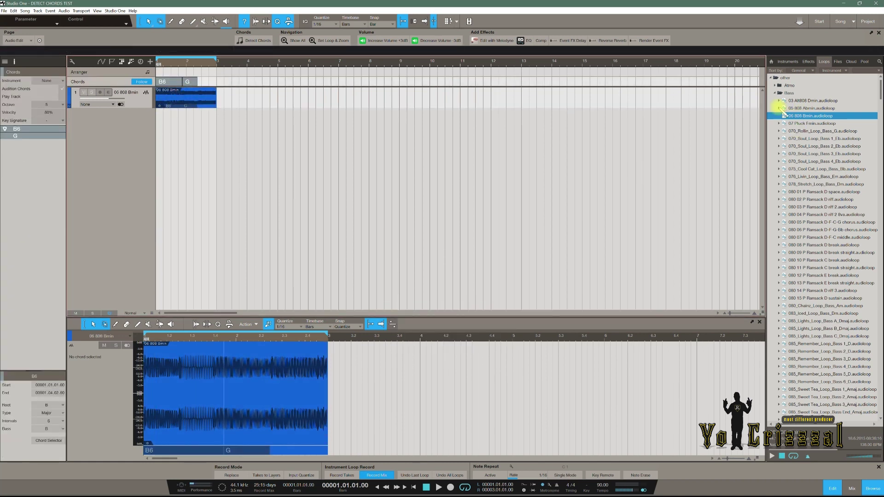
Step: Audition loops in the Mallets category and place de_ml140_tampered3_Ab7 on a new track at the song start
{"action": "left_click", "coordinate": [777, 93]}
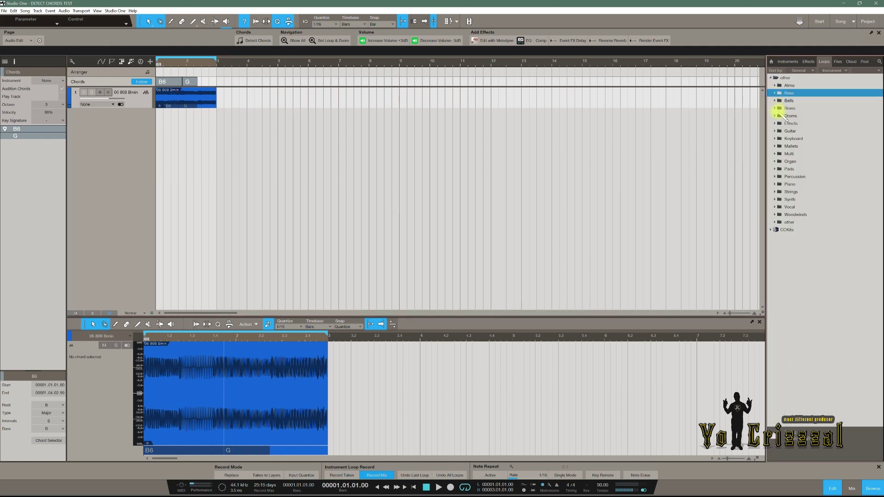
{"action": "left_click", "coordinate": [777, 147]}
{"action": "key", "text": "Down"}
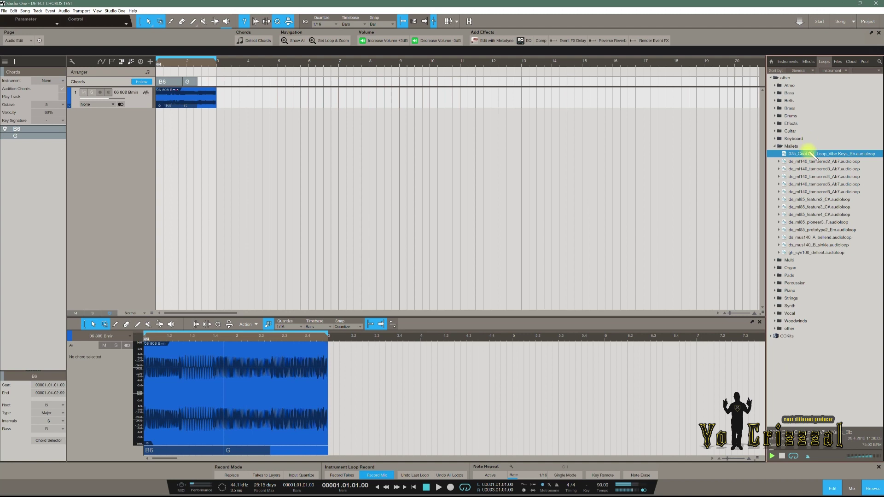
{"action": "key", "text": "Down"}
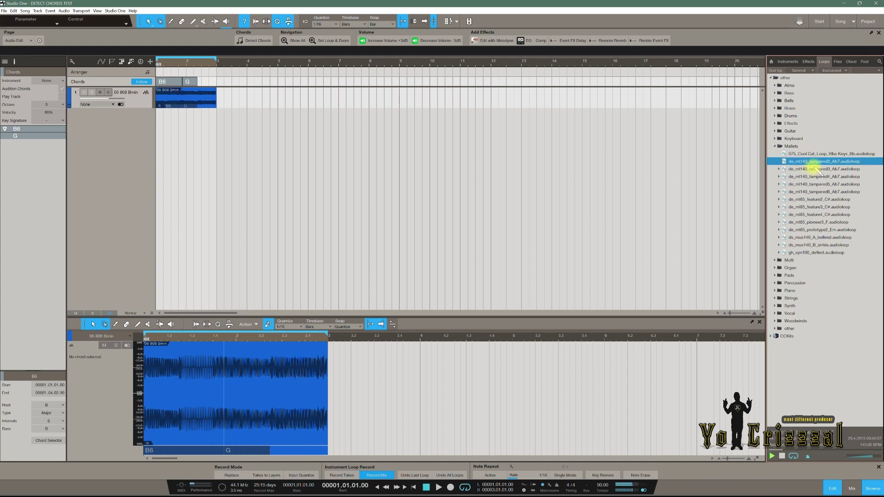
{"action": "left_click", "coordinate": [816, 170]}
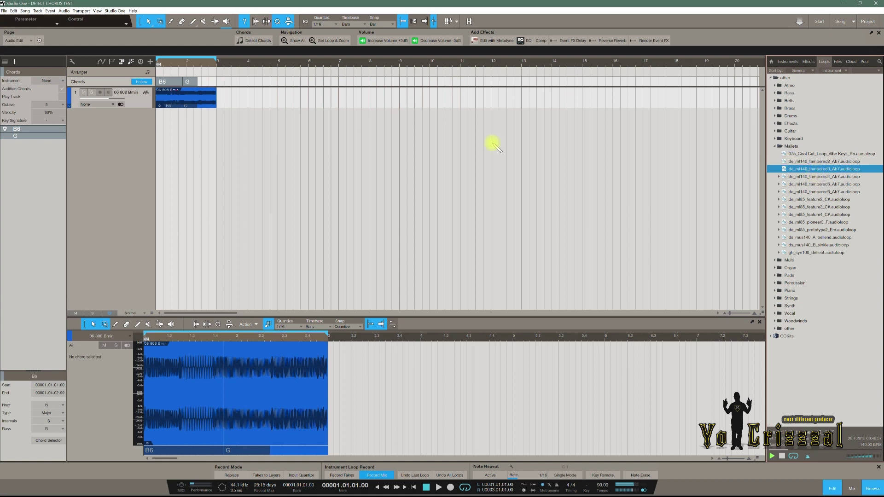
{"action": "left_click_drag", "start_coordinate": [171, 120], "coordinate": [186, 121]}
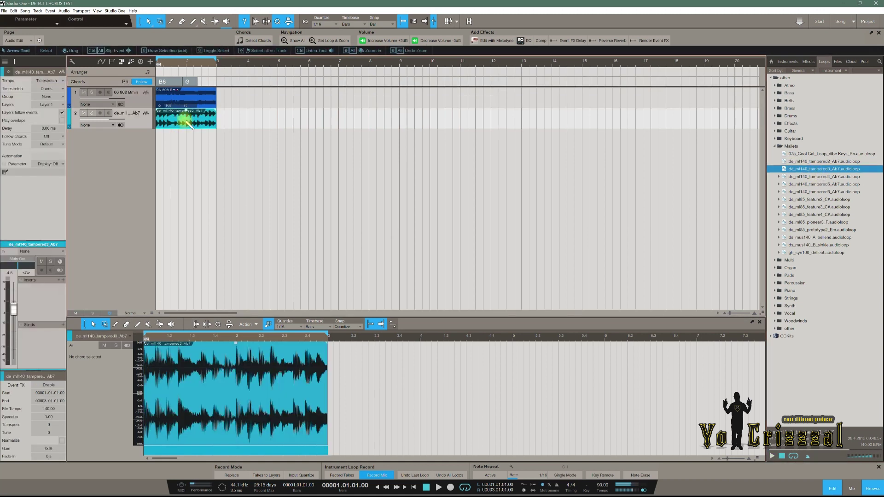
Step: Detect the chords of the mallet loop event and play it together with the bass loop
{"action": "right_click", "coordinate": [186, 122]}
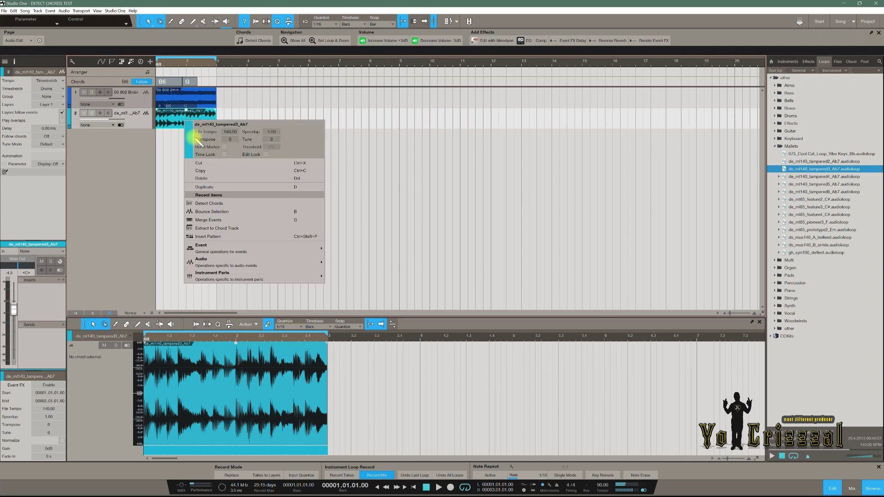
{"action": "left_click", "coordinate": [198, 202]}
{"action": "scroll", "coordinate": [167, 68], "scroll_direction": "up", "scroll_amount": 4}
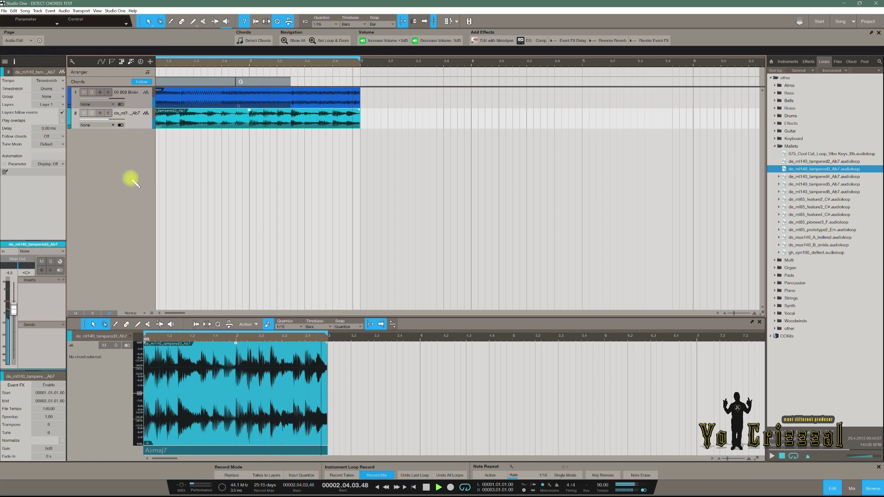
{"action": "key", "text": "space"}
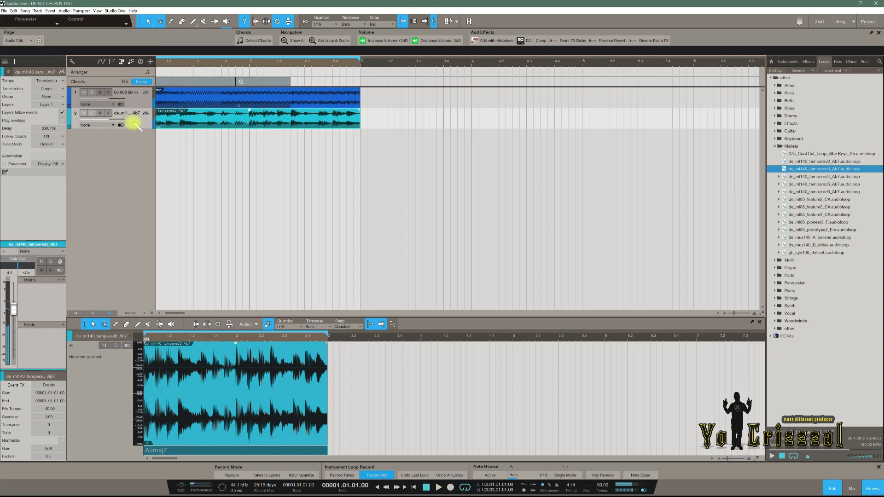
Step: Set the mallet track's Follow chords mode to Parallel and listen to both loops from the song start
{"action": "left_click", "coordinate": [53, 145]}
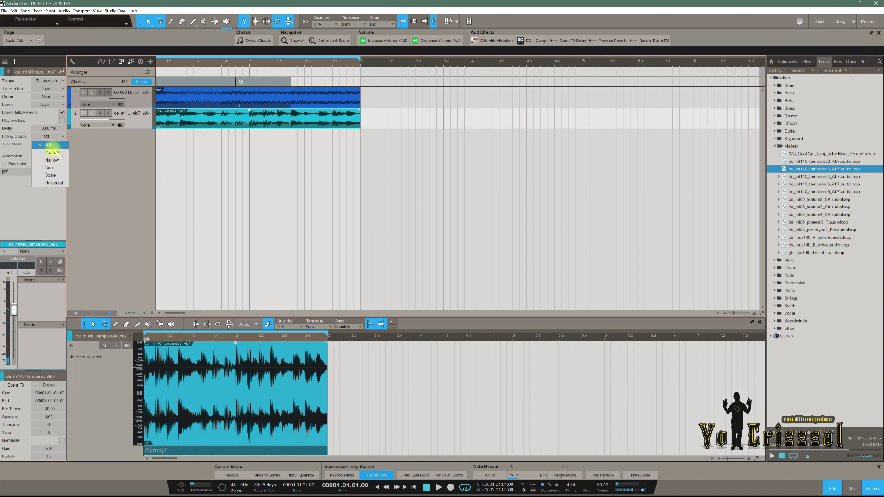
{"action": "left_click", "coordinate": [54, 153]}
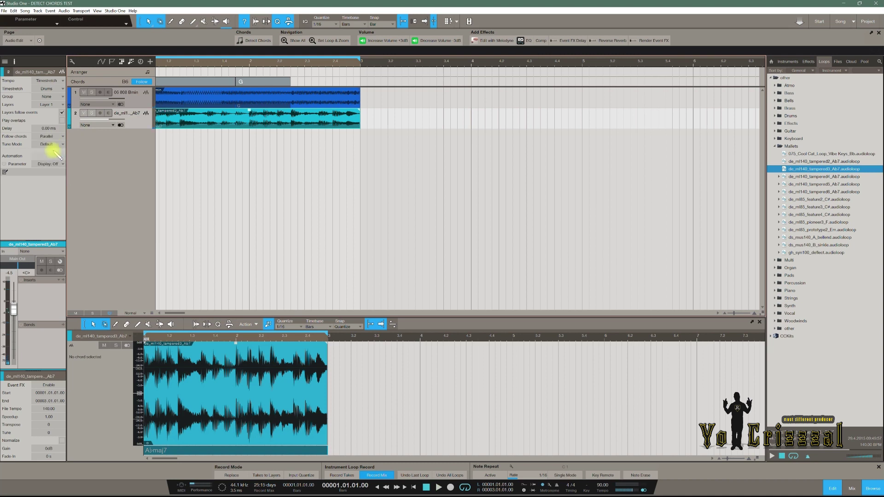
{"action": "left_click_drag", "start_coordinate": [174, 312], "coordinate": [159, 313]}
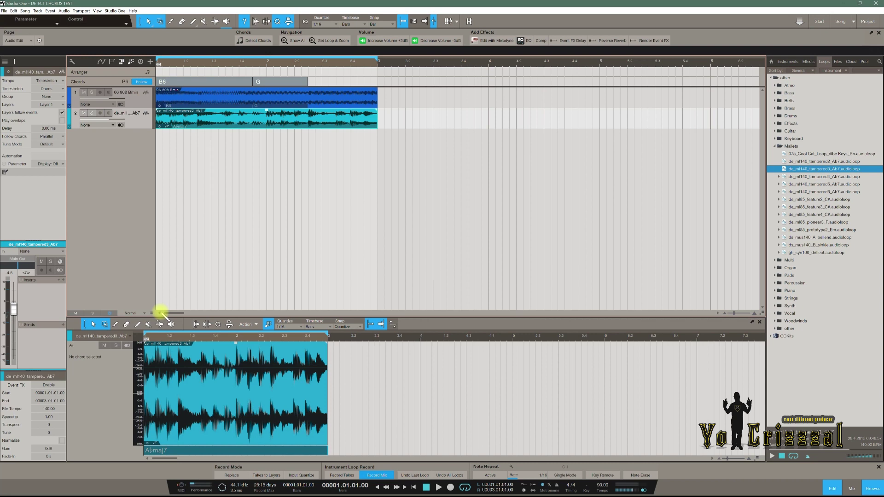
{"action": "key", "text": "space"}
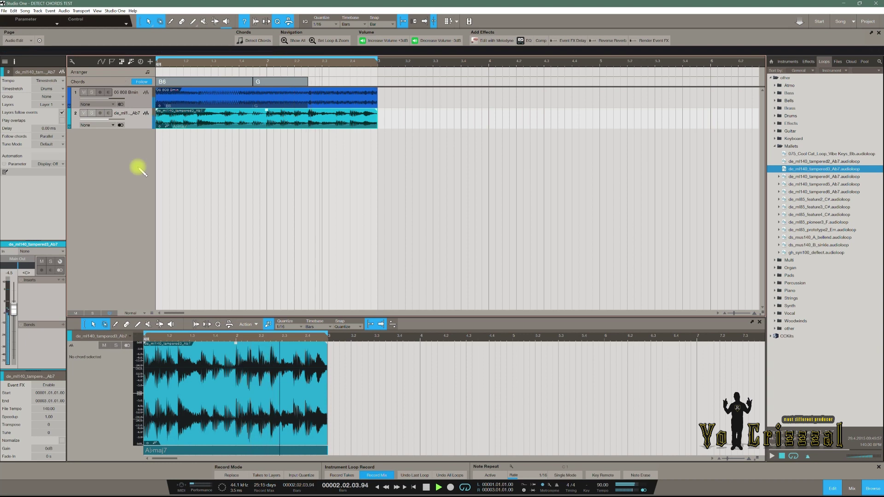
{"action": "key", "text": "space"}
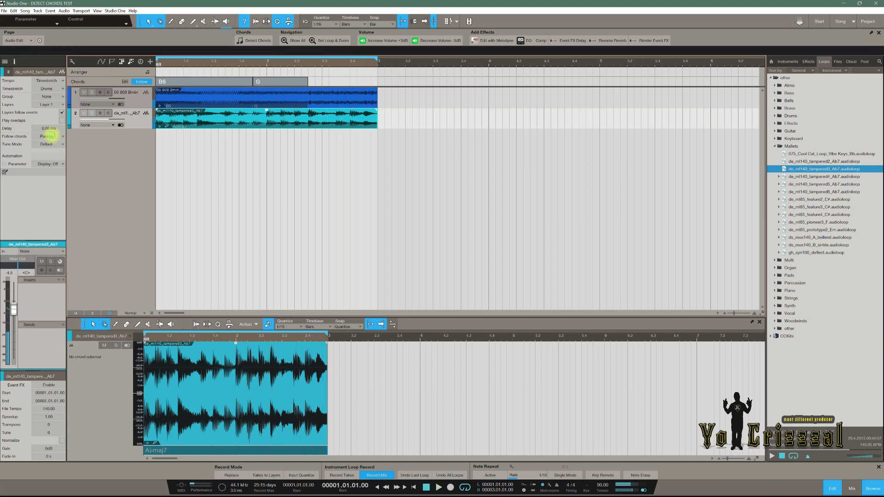
Step: Change the mallet track's Follow chords mode to Narrow and listen to the result
{"action": "left_click", "coordinate": [51, 135]}
{"action": "left_click", "coordinate": [54, 161]}
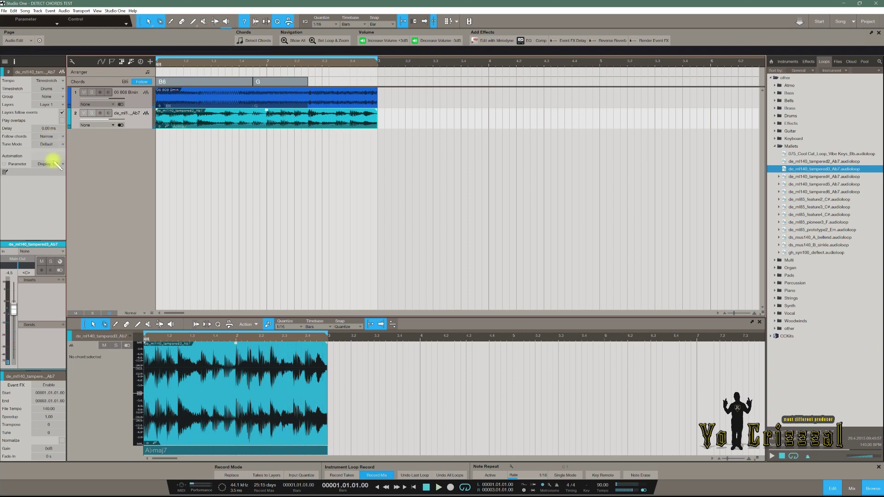
{"action": "key", "text": "space"}
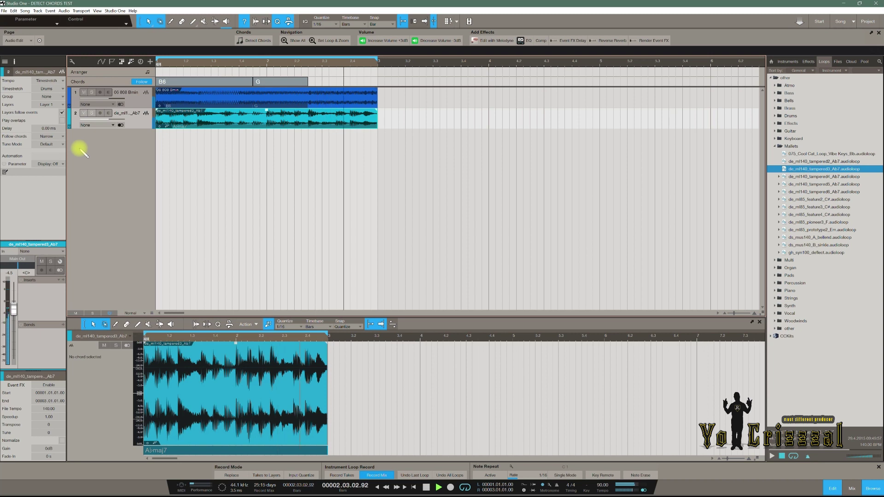
{"action": "key", "text": "space"}
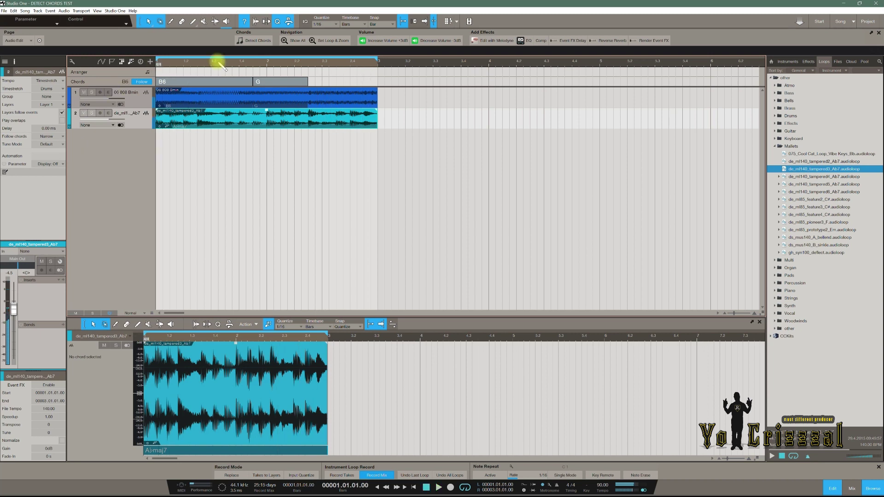
Step: Move the G chord to the start of bar 2, extend the B6 chord up to it, and play the loop
{"action": "left_click", "coordinate": [262, 79]}
{"action": "left_click_drag", "start_coordinate": [275, 82], "coordinate": [282, 83]}
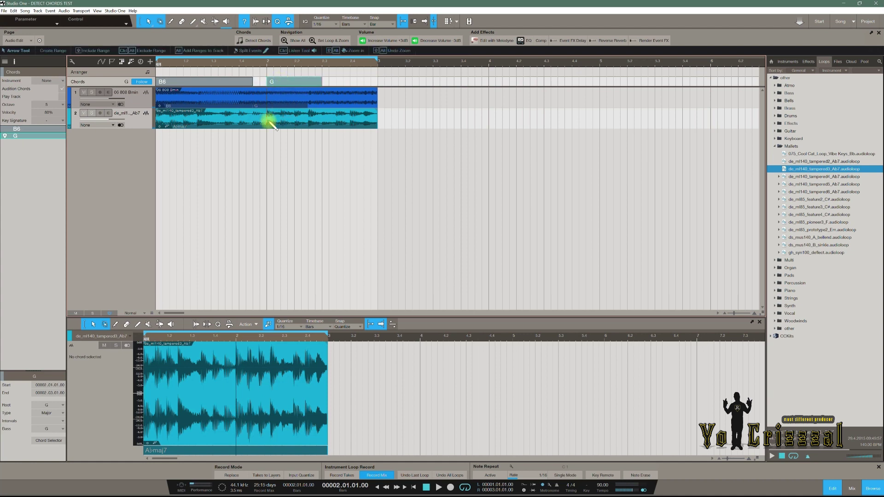
{"action": "left_click", "coordinate": [255, 81]}
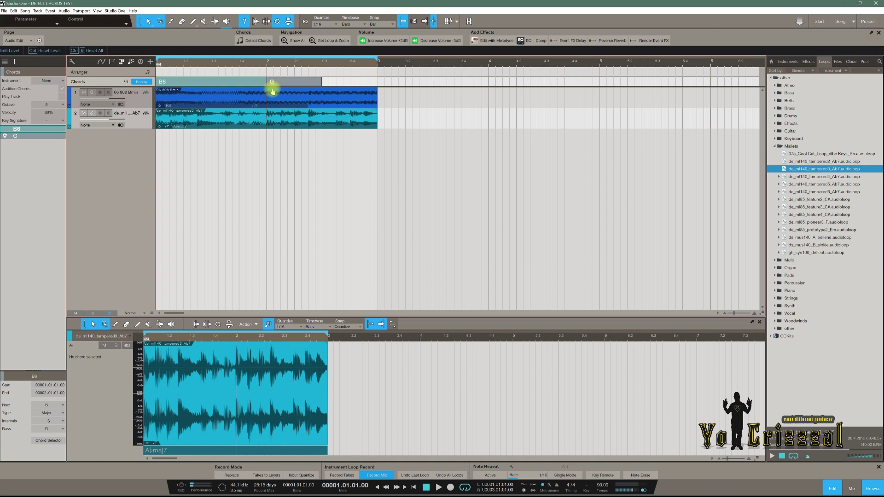
{"action": "key", "text": "space"}
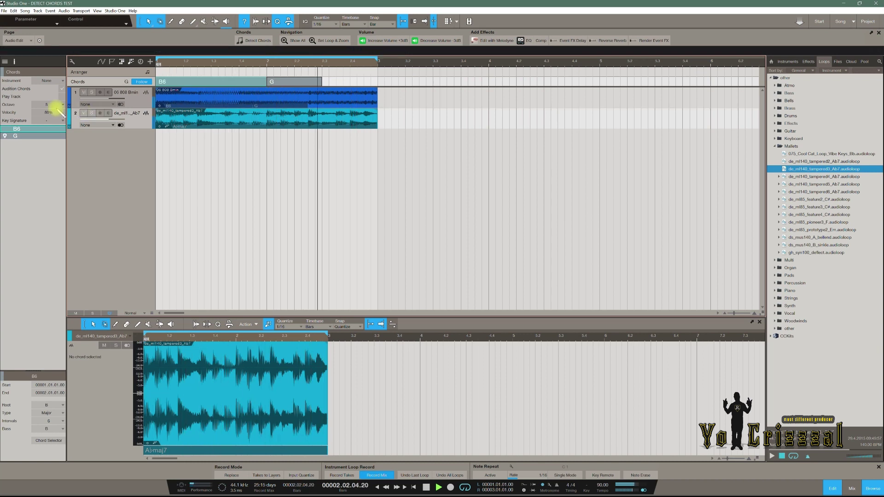
Step: Set the mallet track's Follow chords mode to Bass and lower its volume to about -9 dB during playback
{"action": "left_click", "coordinate": [146, 123]}
{"action": "key", "text": "space"}
{"action": "left_click", "coordinate": [51, 136]}
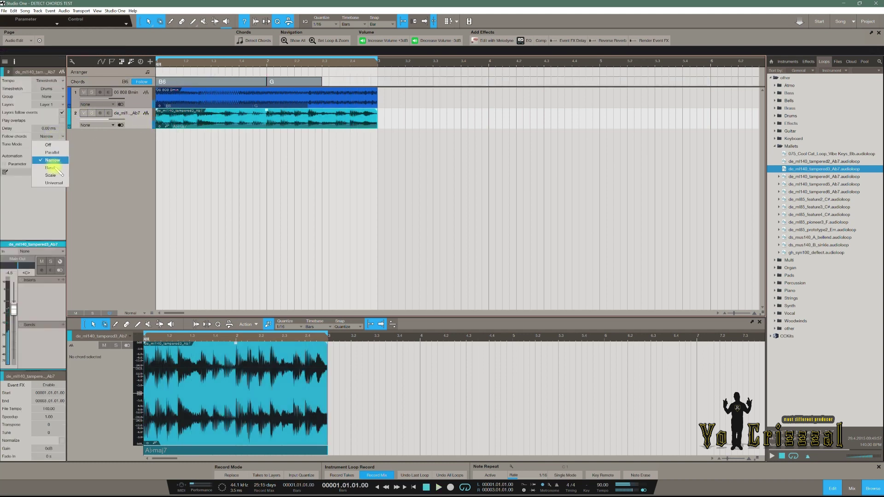
{"action": "left_click", "coordinate": [57, 170]}
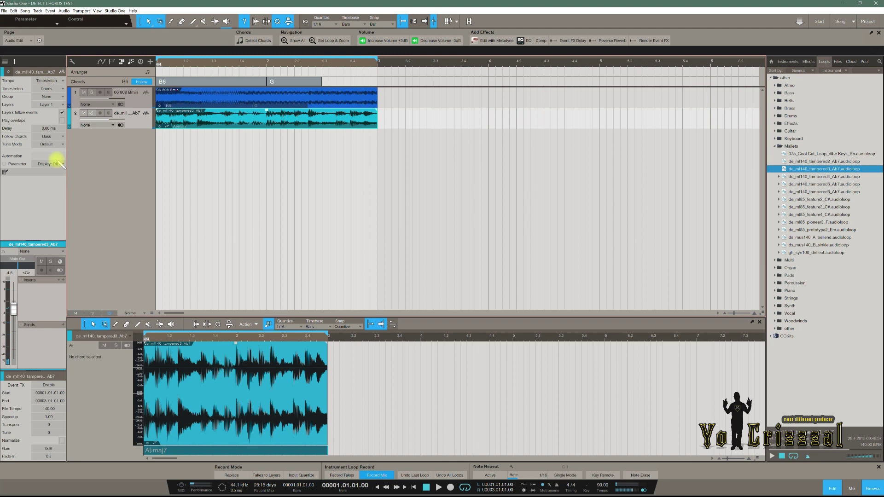
{"action": "key", "text": "space"}
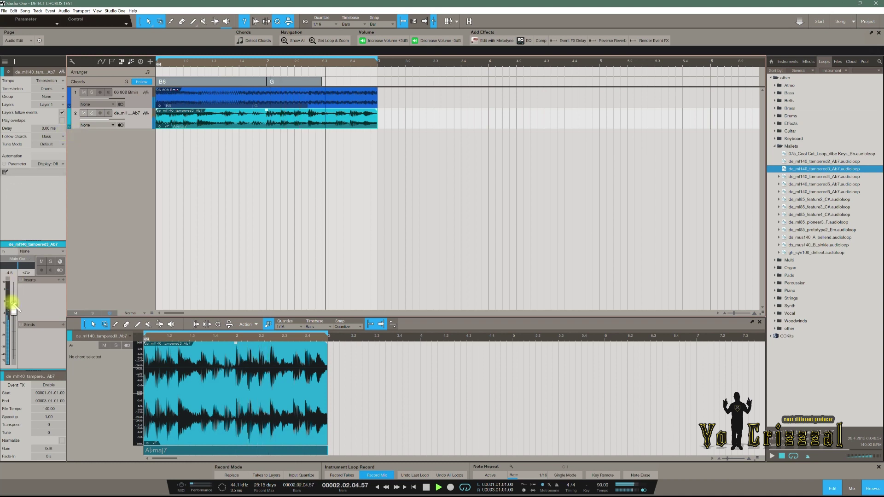
{"action": "left_click_drag", "start_coordinate": [14, 306], "coordinate": [16, 321]}
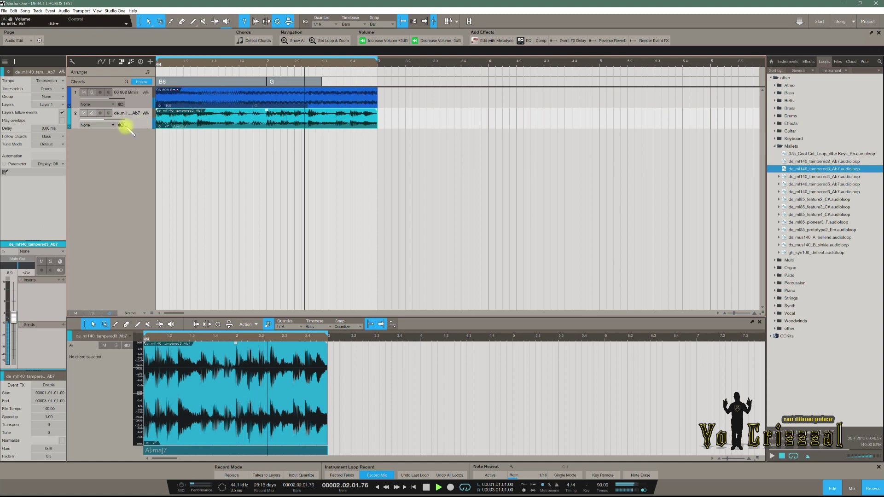
Step: Switch the mallet track's Follow chords mode to Scale and listen to it with the bass loop
{"action": "left_click", "coordinate": [55, 136]}
{"action": "key", "text": "space"}
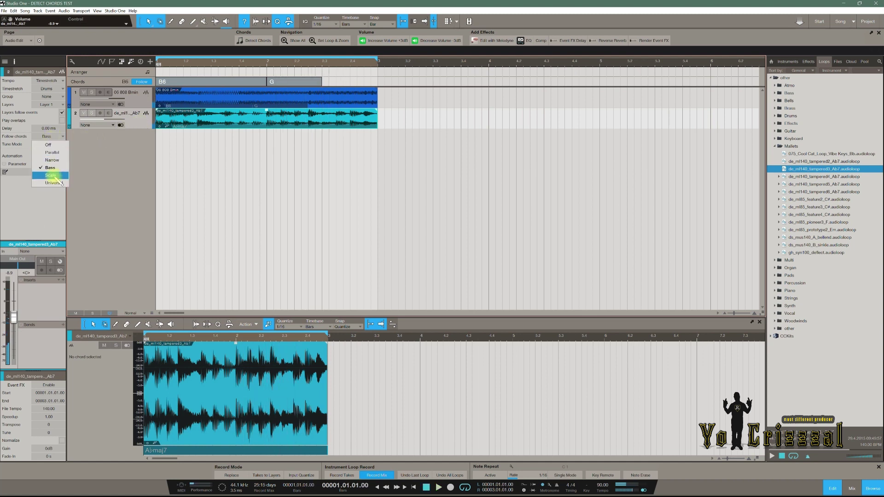
{"action": "left_click", "coordinate": [57, 180]}
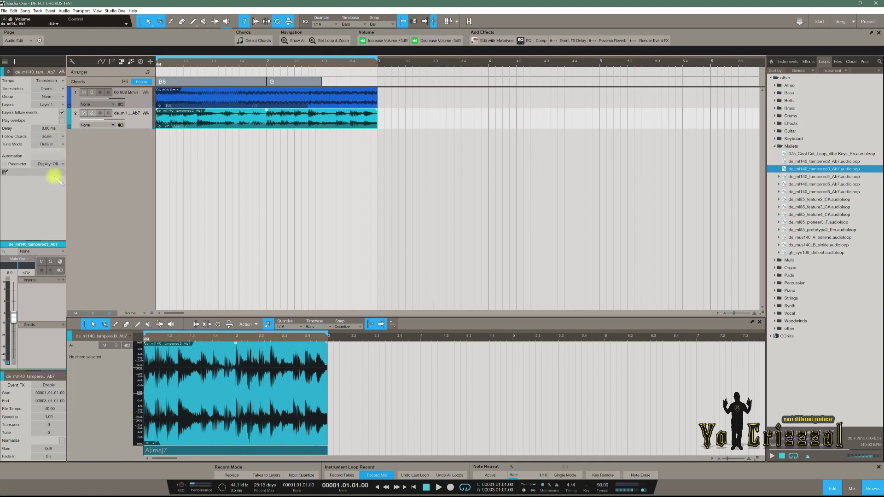
{"action": "key", "text": "space"}
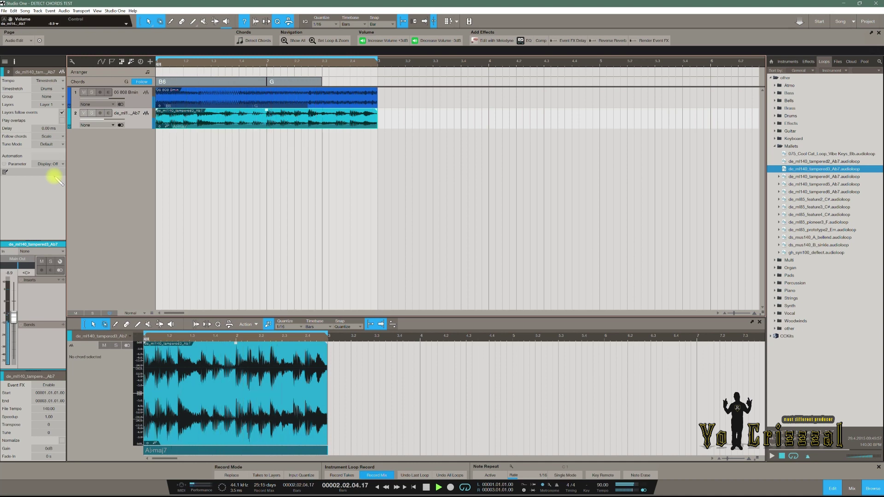
Step: Set the mallet track's Follow chords mode to Universal and play it together with the bass loop
{"action": "key", "text": "space"}
{"action": "left_click", "coordinate": [54, 138]}
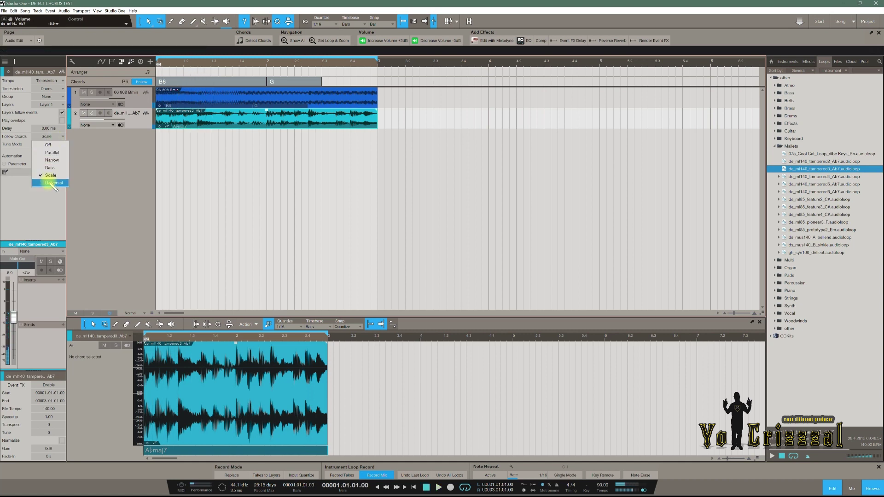
{"action": "left_click", "coordinate": [49, 183]}
{"action": "key", "text": "space"}
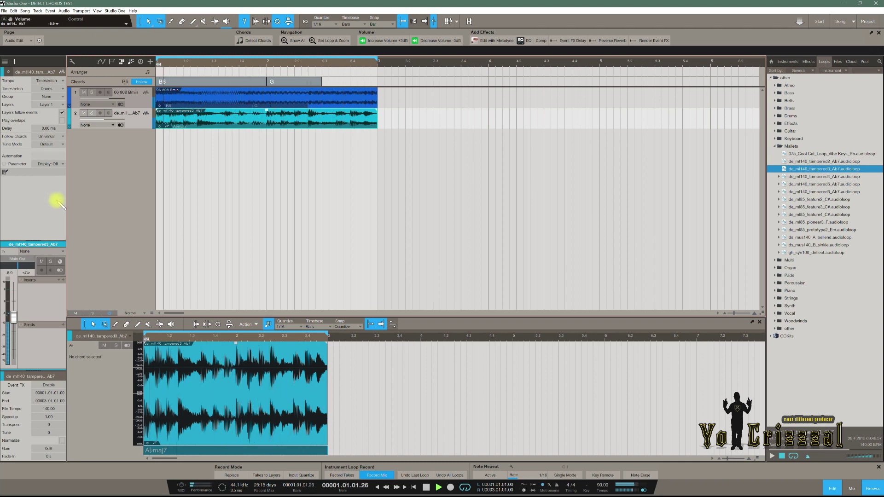
{"action": "key", "text": "space"}
Step: Switch the mallet track's Follow chords mode back to Bass, play the loop and stop playback
{"action": "left_click", "coordinate": [47, 145]}
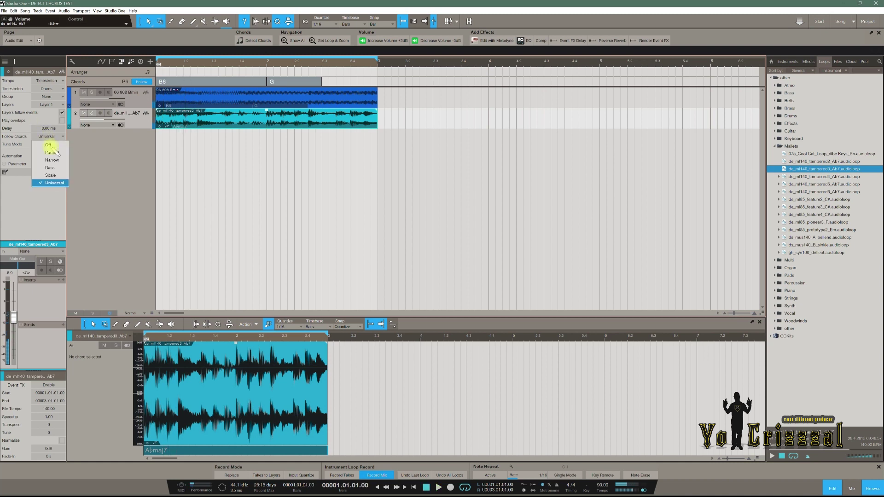
{"action": "left_click", "coordinate": [52, 168]}
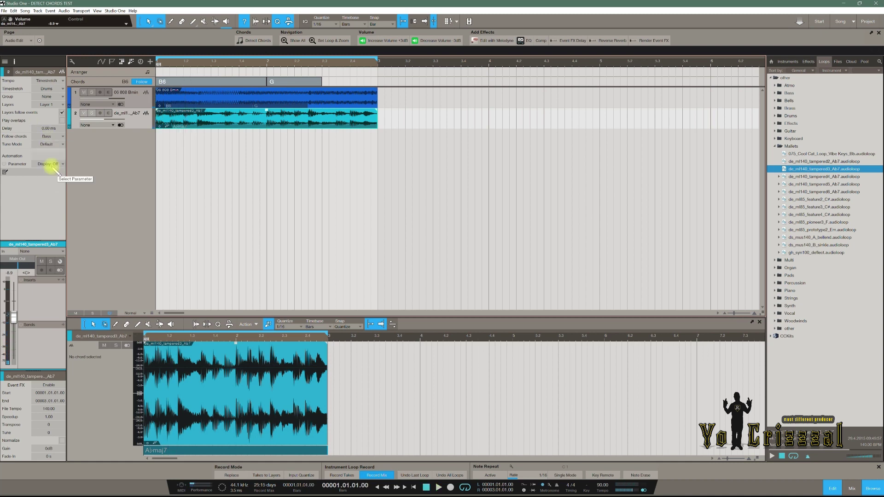
{"action": "key", "text": "space"}
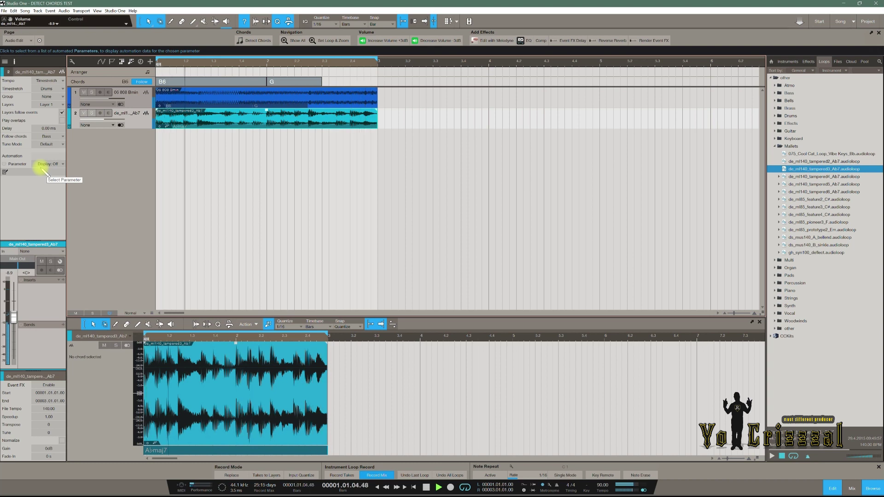
{"action": "key", "text": "space"}
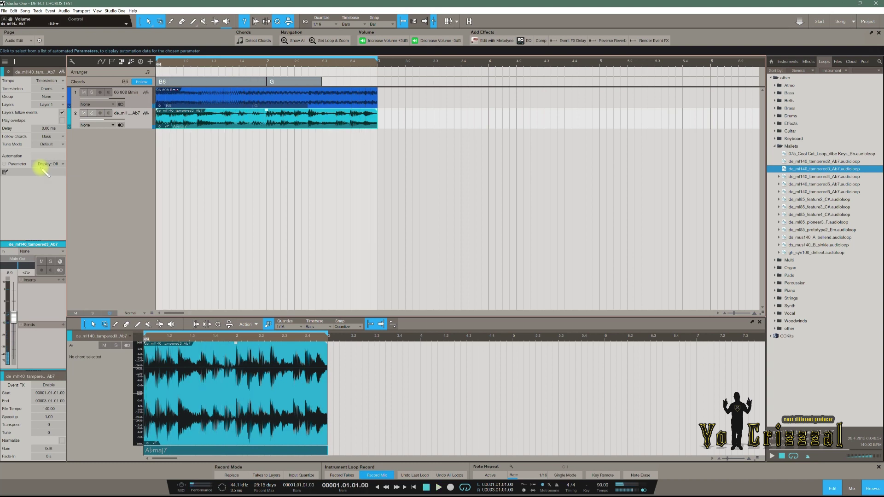